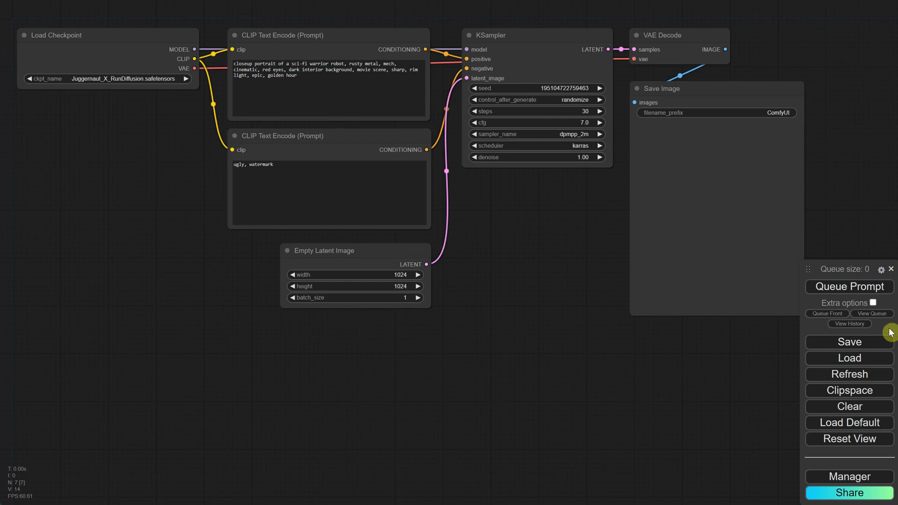
# Step: Run Update All from the ComfyUI Manager, then restart and confirm the server reboot
pyautogui.click(847, 476)
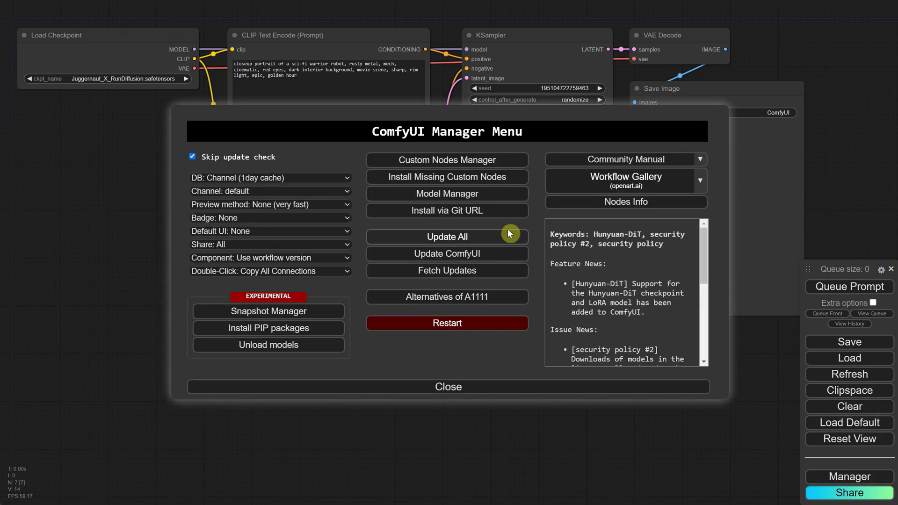
pyautogui.click(441, 239)
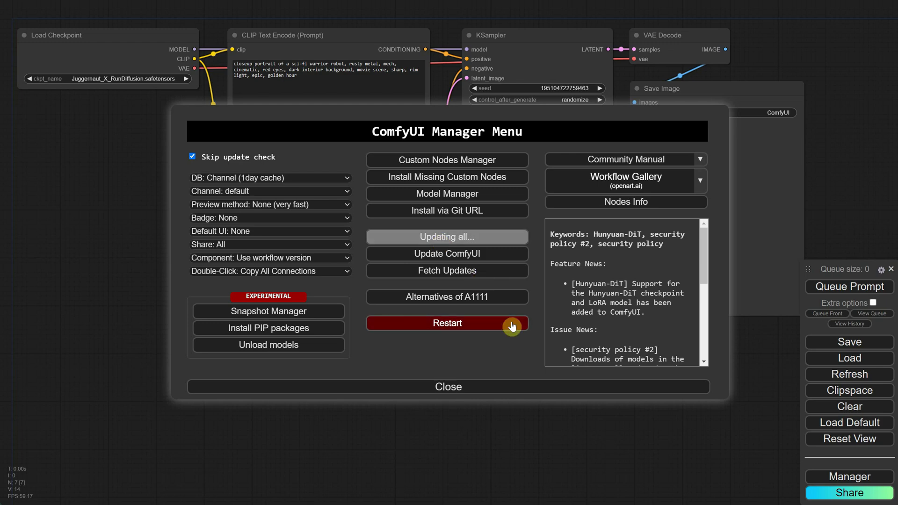
pyautogui.click(468, 242)
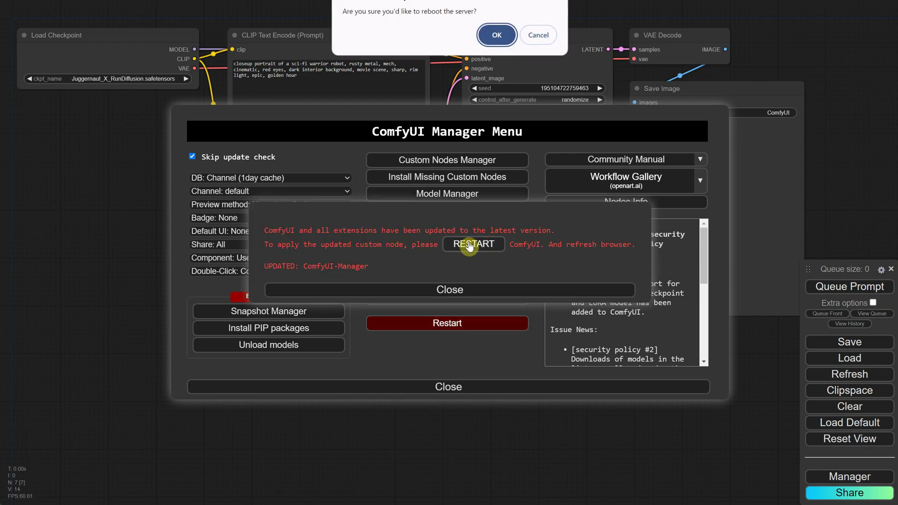
pyautogui.click(495, 34)
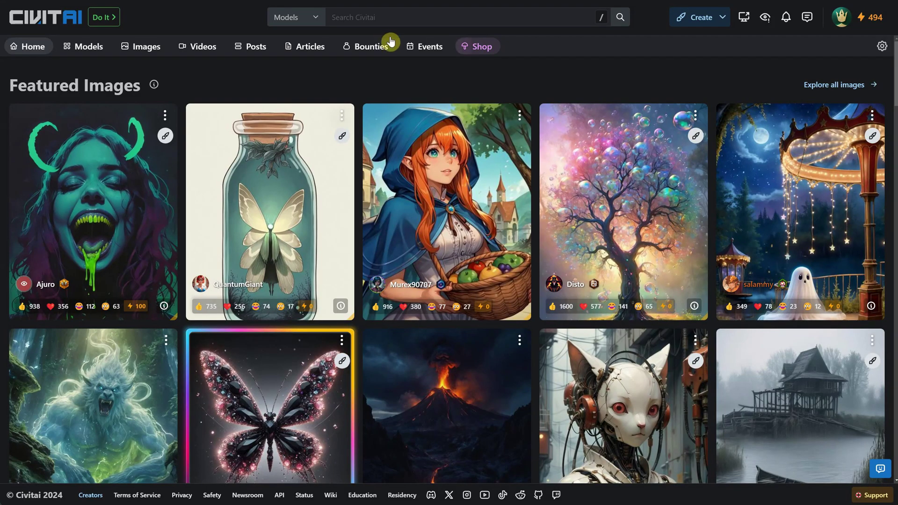
# Step: Search Civitai for 'stable diffusion 3' and open the Stable Diffusion 3 (SD3) result
pyautogui.click(383, 18)
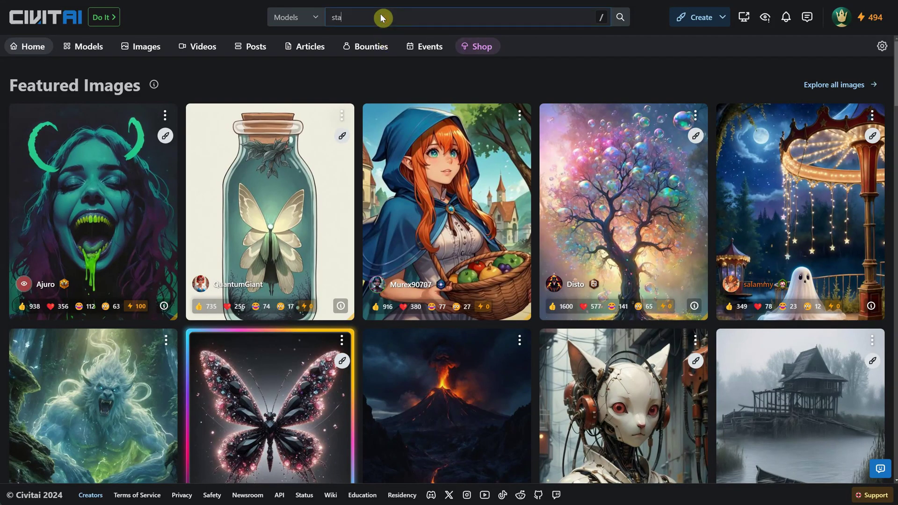
pyautogui.write('stable diff')
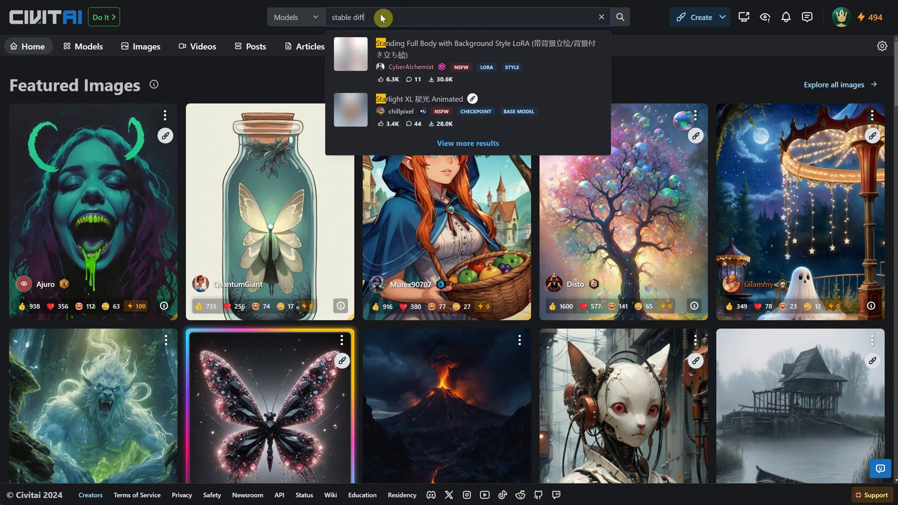
pyautogui.write('usion 3')
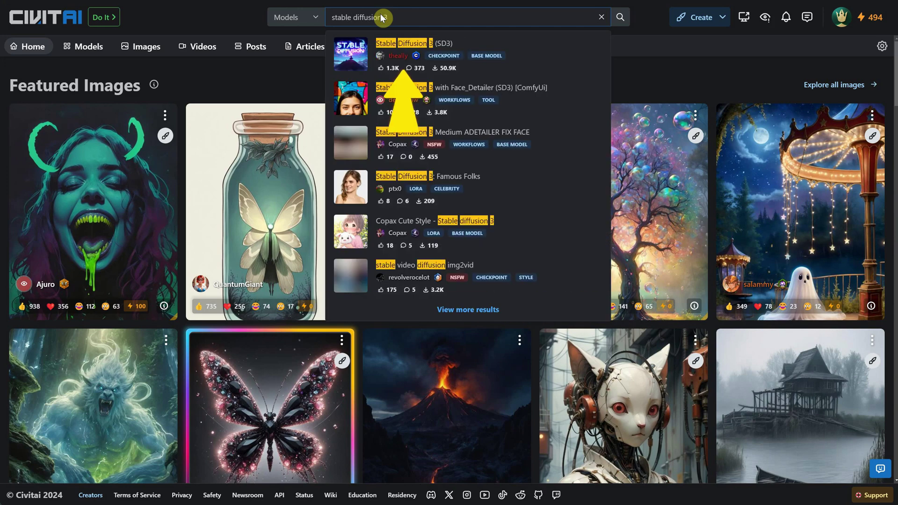
pyautogui.click(353, 56)
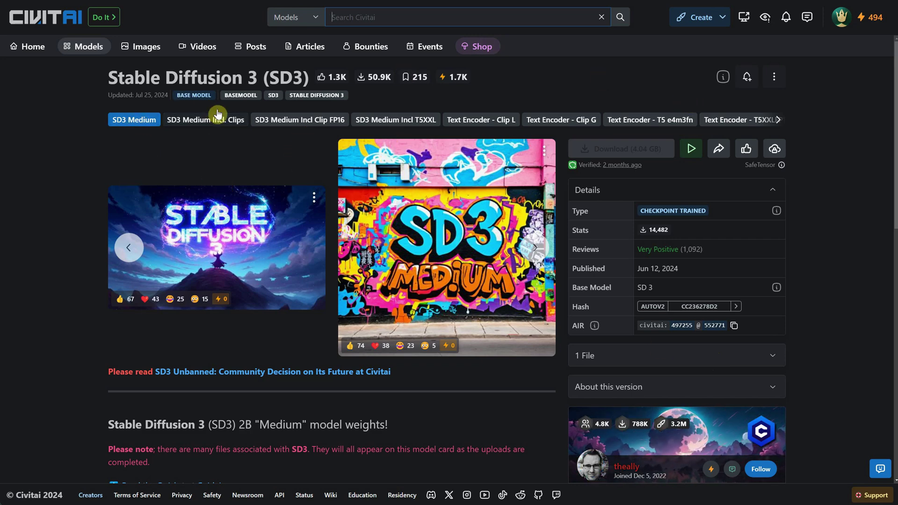
# Step: Expand the SD3 model description and open the Quickstart Guide
pyautogui.scroll(-3, 137, 380)
pyautogui.click(137, 380)
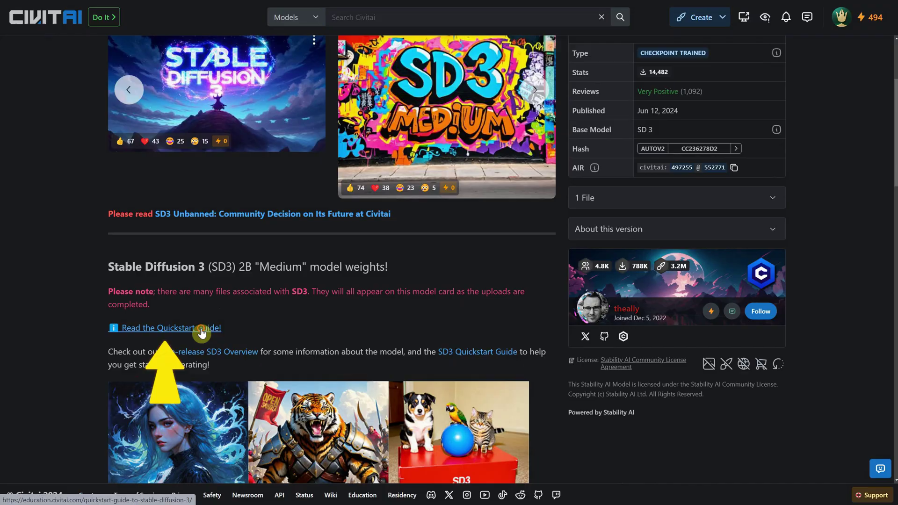
pyautogui.click(197, 327)
pyautogui.scroll(-10, 376, 224)
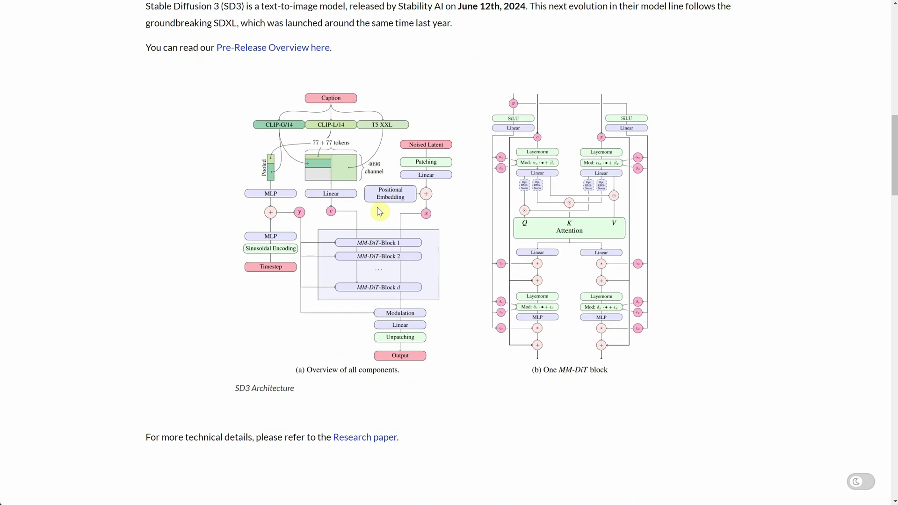
pyautogui.scroll(-10, 381, 198)
pyautogui.scroll(-5, 384, 202)
# Step: Highlight the guide's notes on the fp8 all-in-one checkpoint and the T5XXL-excluded checkpoint
pyautogui.moveTo(457, 218); pyautogui.dragTo(585, 216)
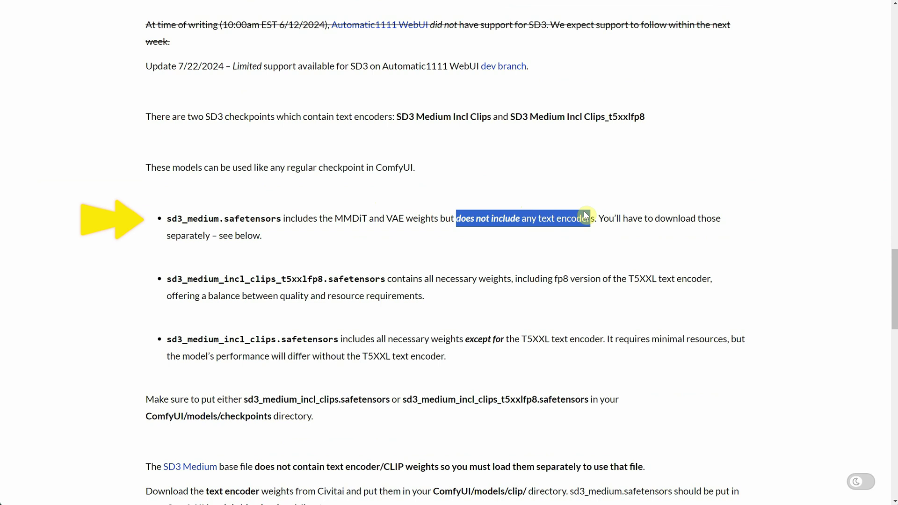
pyautogui.click(268, 255)
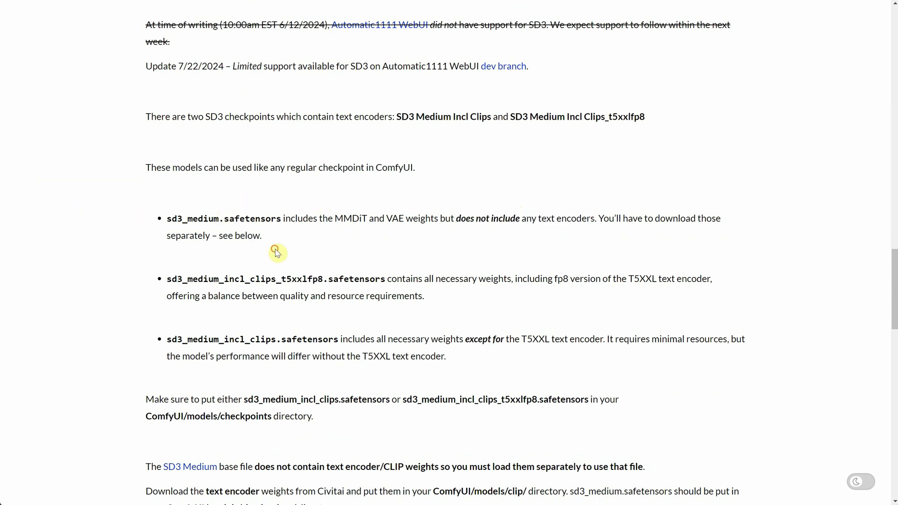
pyautogui.moveTo(386, 278); pyautogui.dragTo(697, 279)
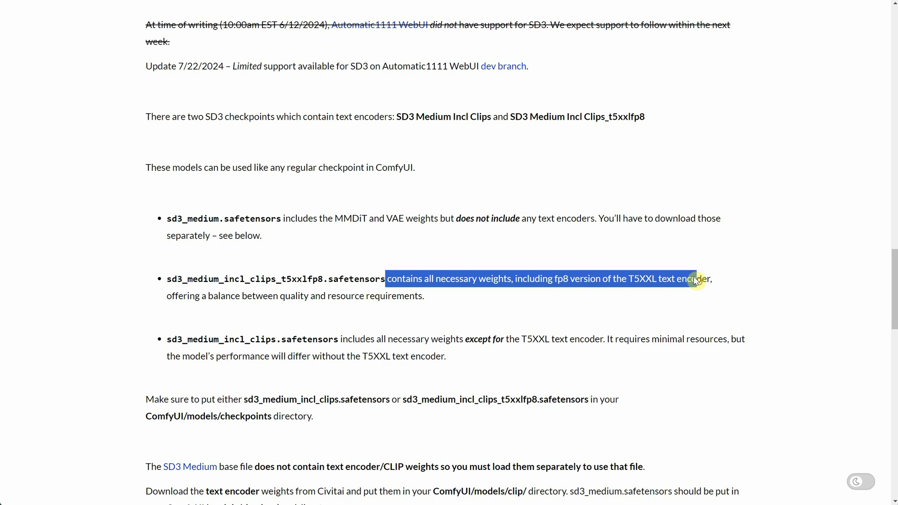
pyautogui.click(562, 326)
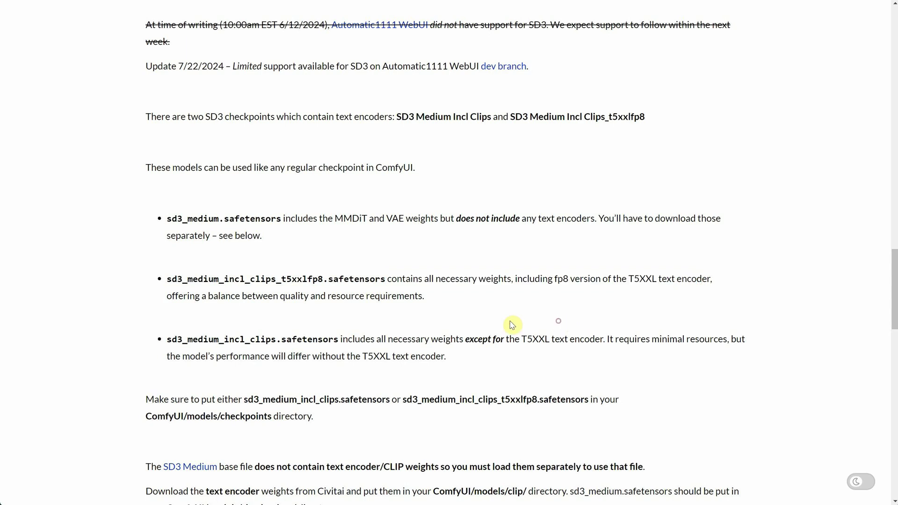
pyautogui.moveTo(408, 338); pyautogui.dragTo(562, 337)
pyautogui.click(575, 373)
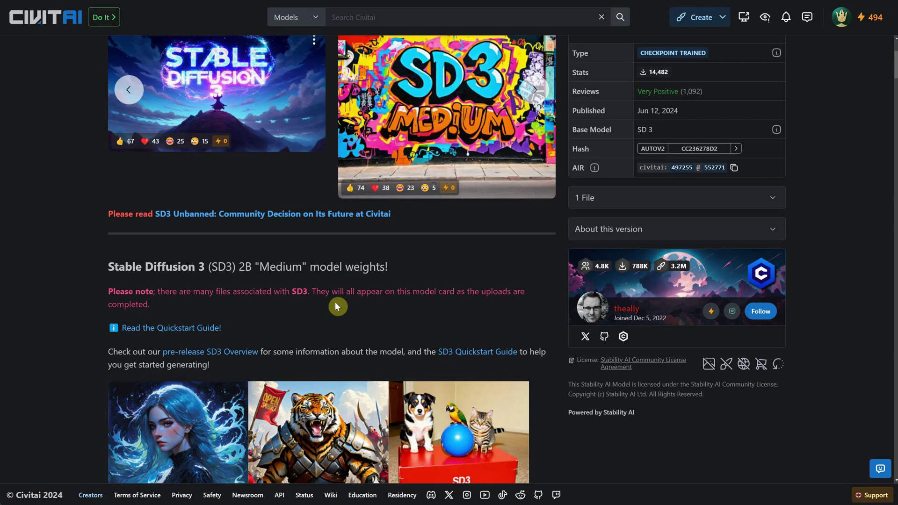
# Step: Follow the 'here' link to the original SD3 Hugging Face repository
pyautogui.scroll(-5, 318, 248)
pyautogui.scroll(-10, 319, 252)
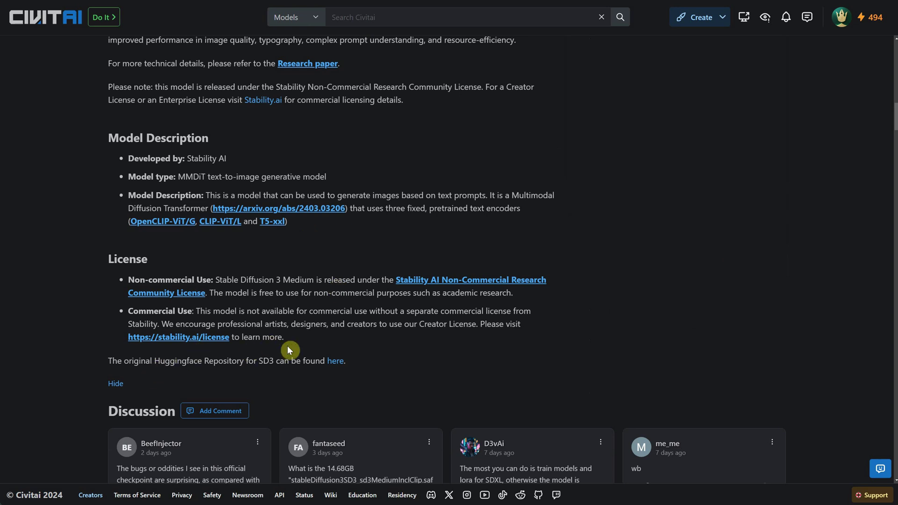
pyautogui.click(339, 366)
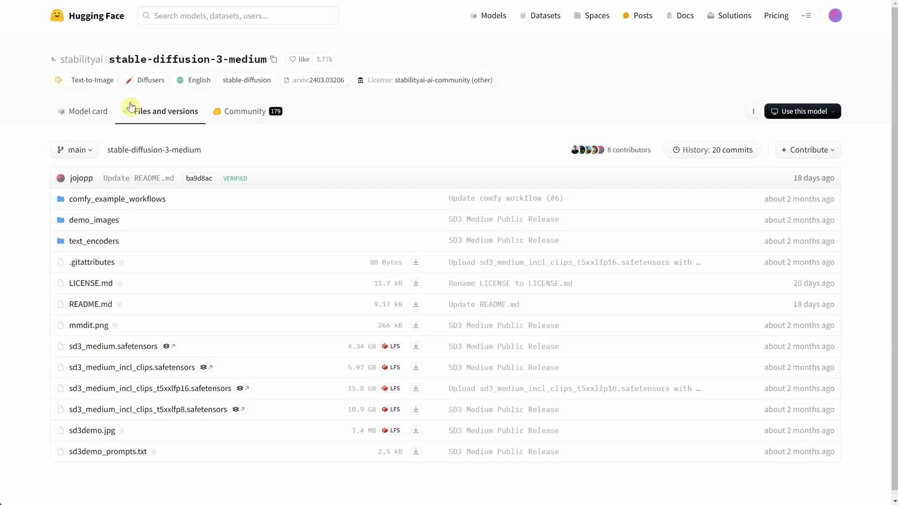
pyautogui.click(86, 114)
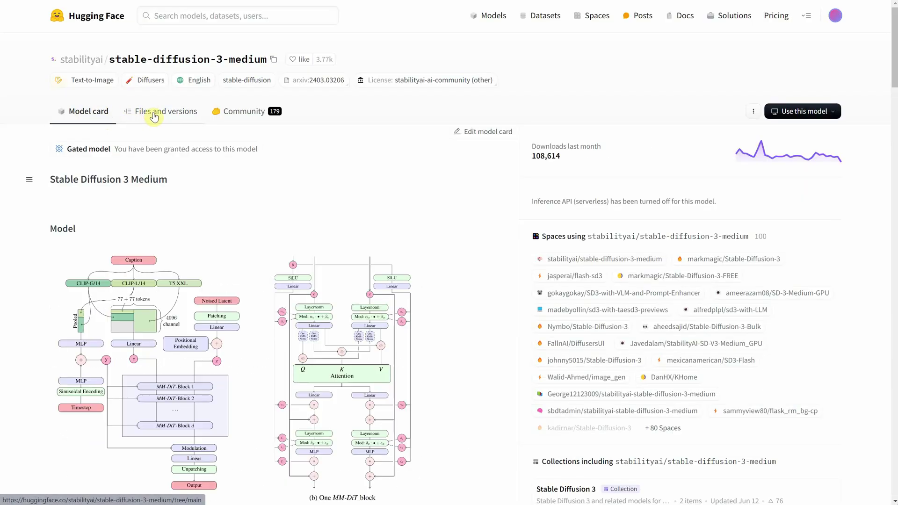
pyautogui.click(155, 116)
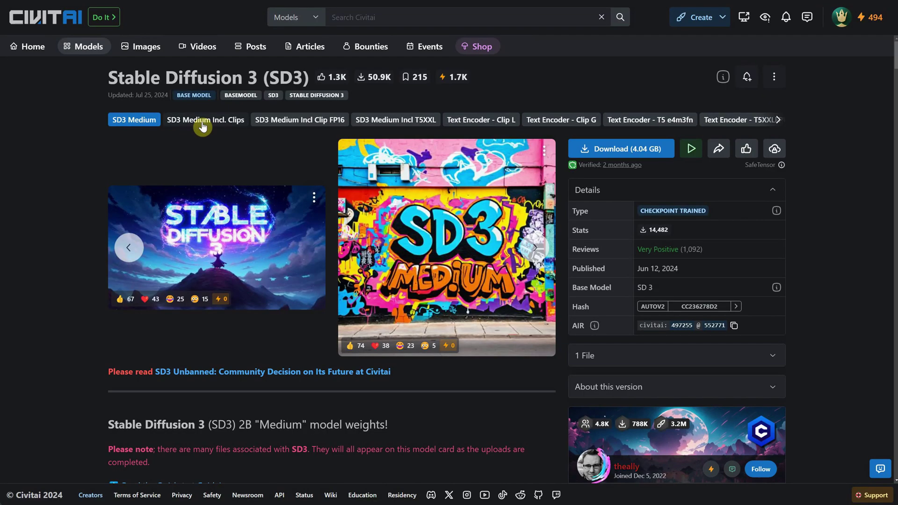
# Step: Download the SD3 Medium Incl. Clips checkpoint into ComfyUI > models > checkpoints
pyautogui.click(201, 121)
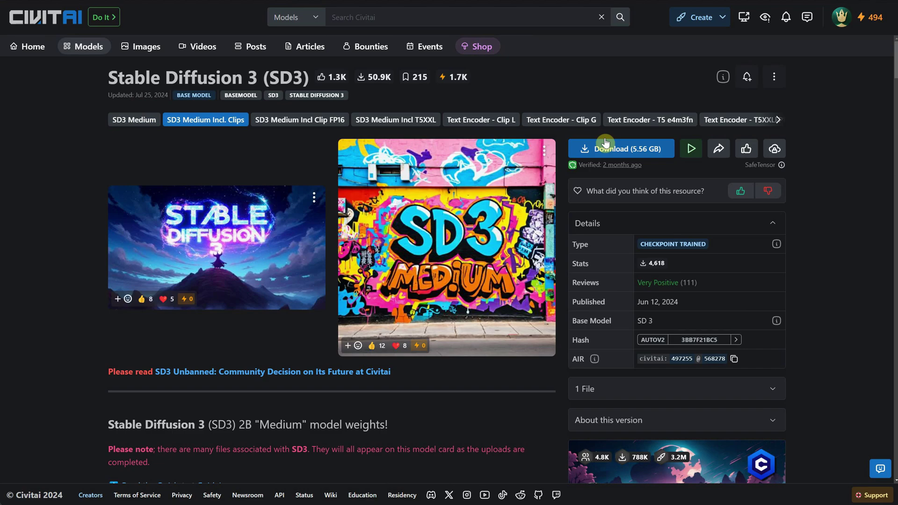
pyautogui.click(604, 150)
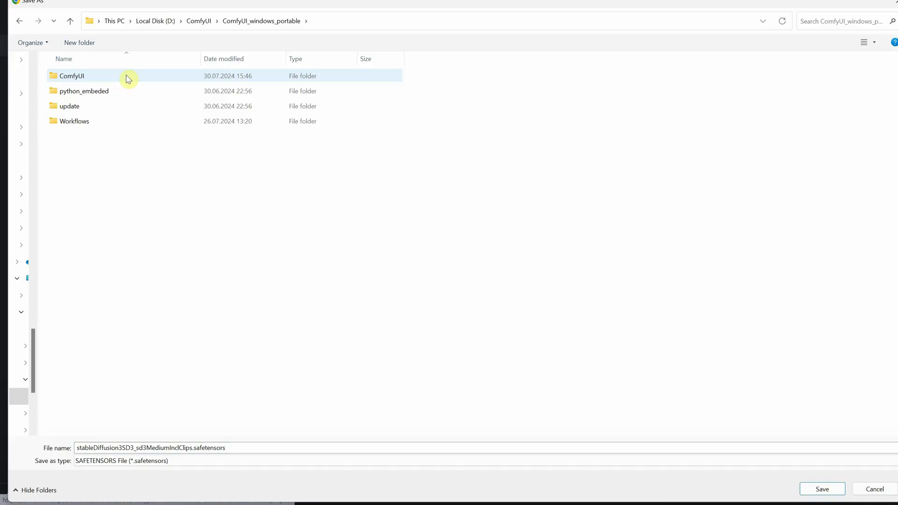
pyautogui.doubleClick(122, 76)
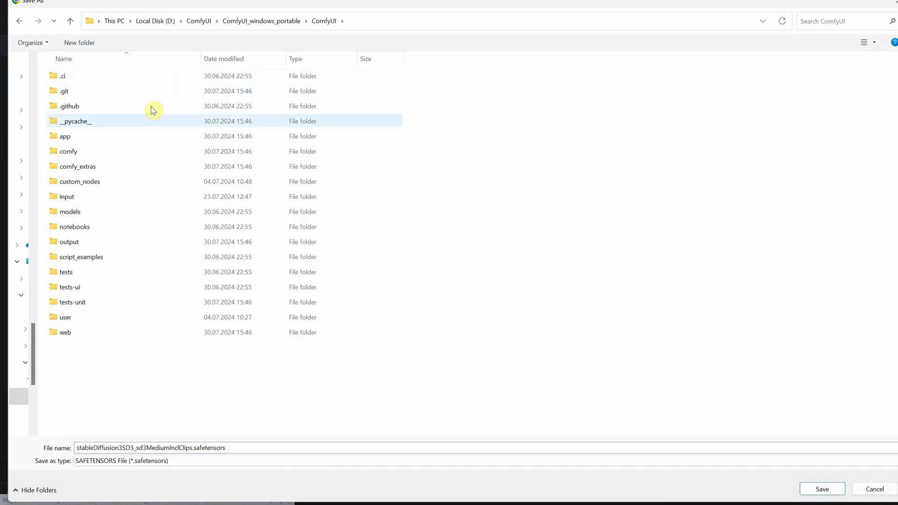
pyautogui.click(88, 214)
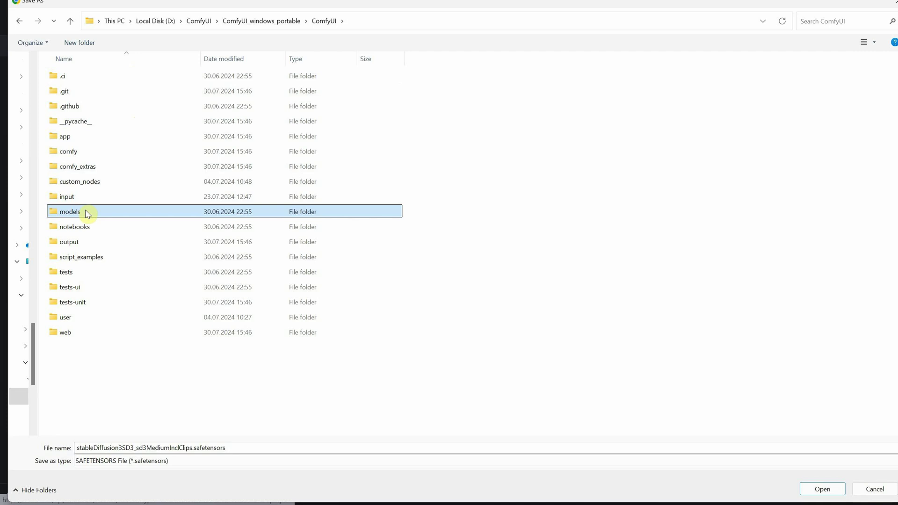
pyautogui.doubleClick(88, 214)
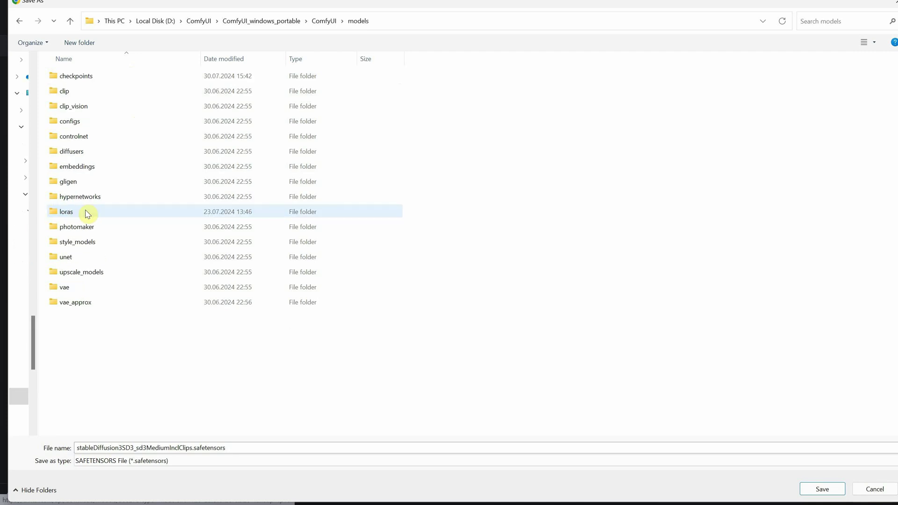
pyautogui.doubleClick(100, 76)
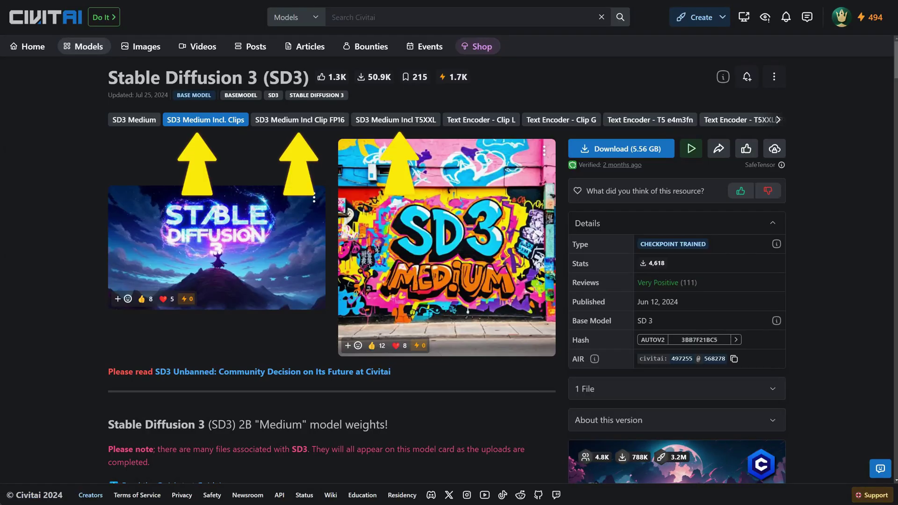
# Step: Compare the Incl Clip FP16 and Incl T5XXL version tabs, returning to Incl. Clips
pyautogui.click(313, 120)
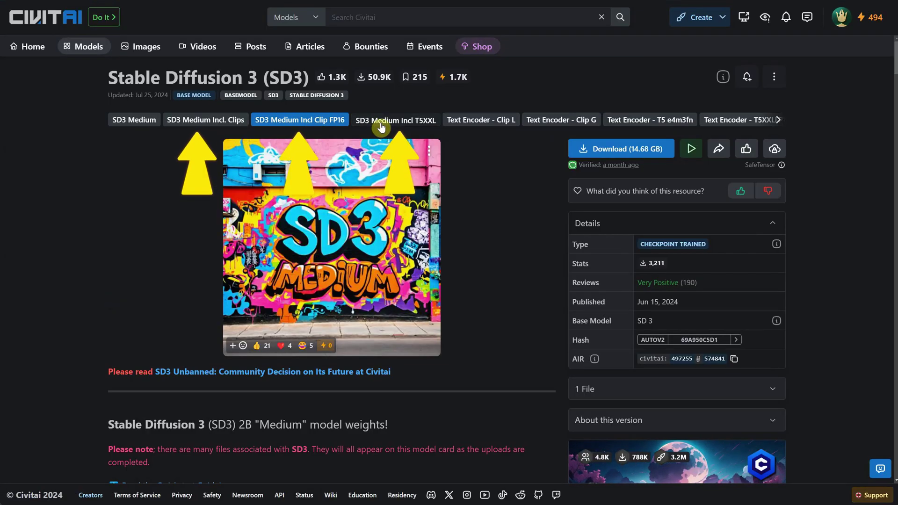
pyautogui.click(396, 119)
pyautogui.click(322, 123)
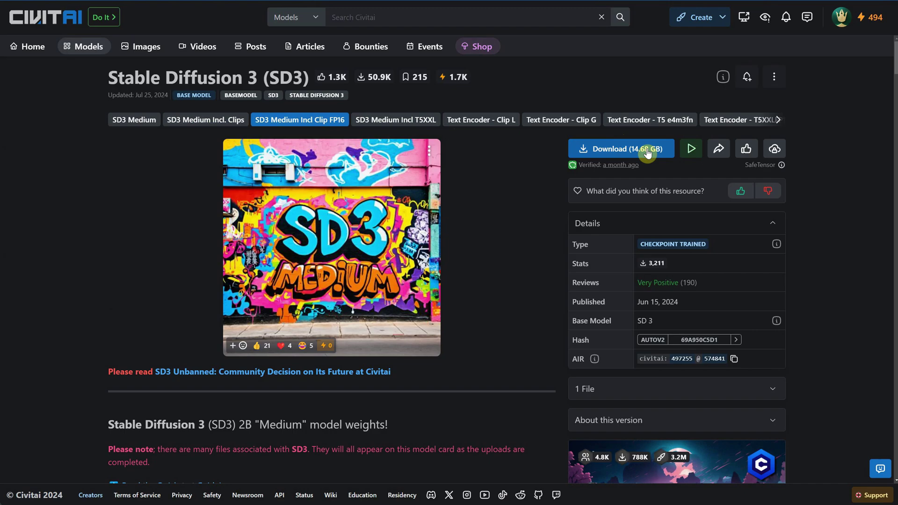
pyautogui.click(220, 124)
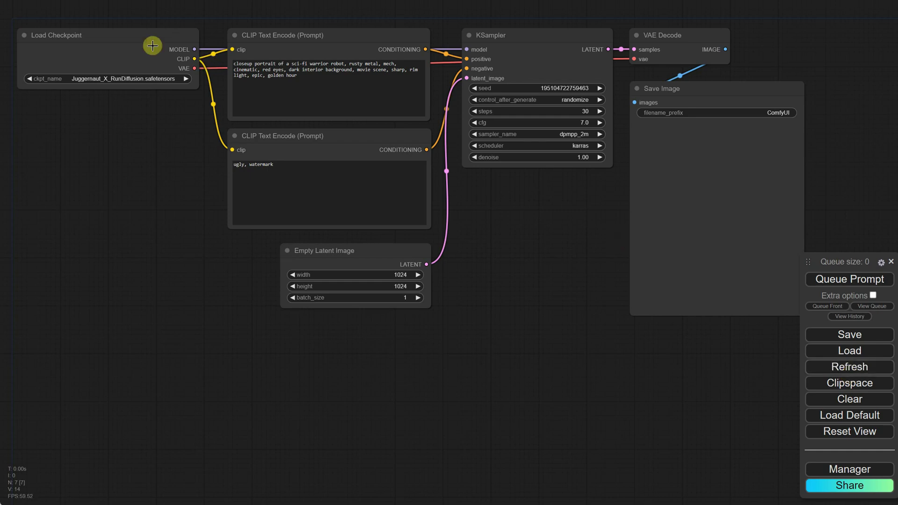
# Step: Try the SD3 checkpoints in Load Checkpoint, settling on sd3_medium_incl_clips.safetensors
pyautogui.click(170, 80)
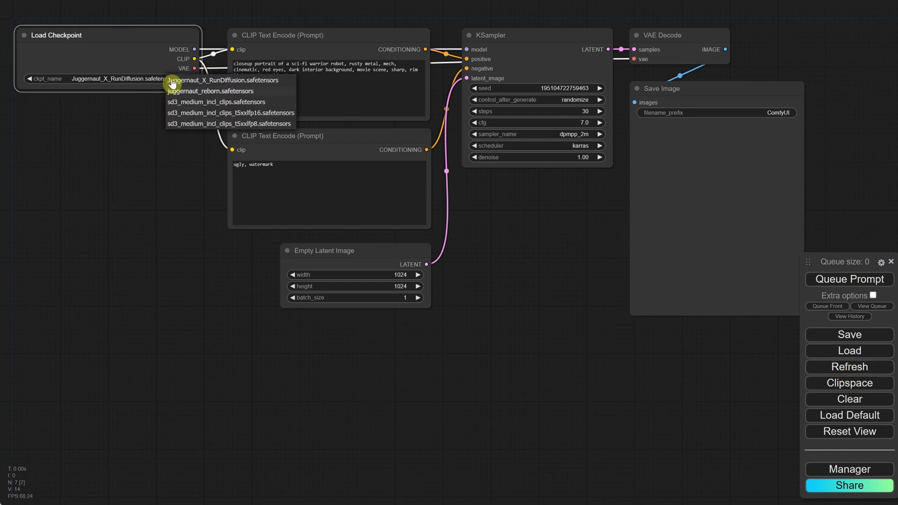
pyautogui.click(193, 103)
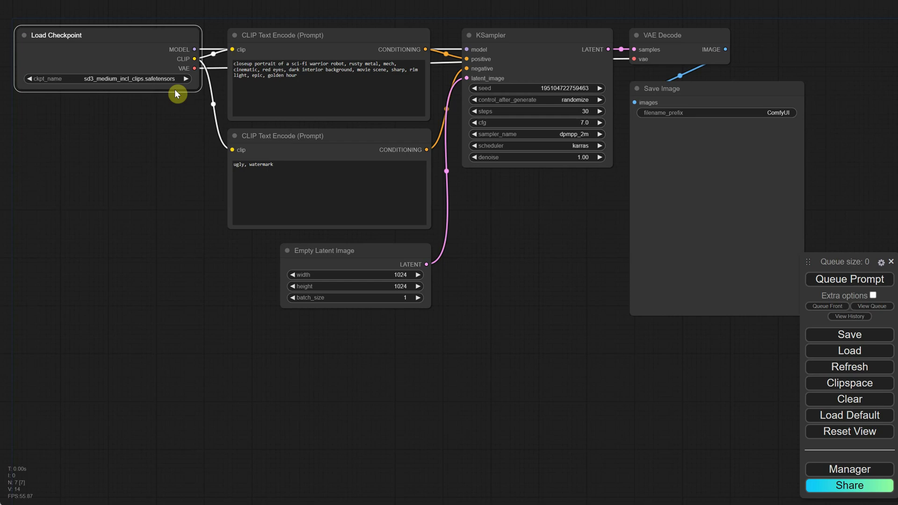
pyautogui.click(161, 79)
pyautogui.click(177, 120)
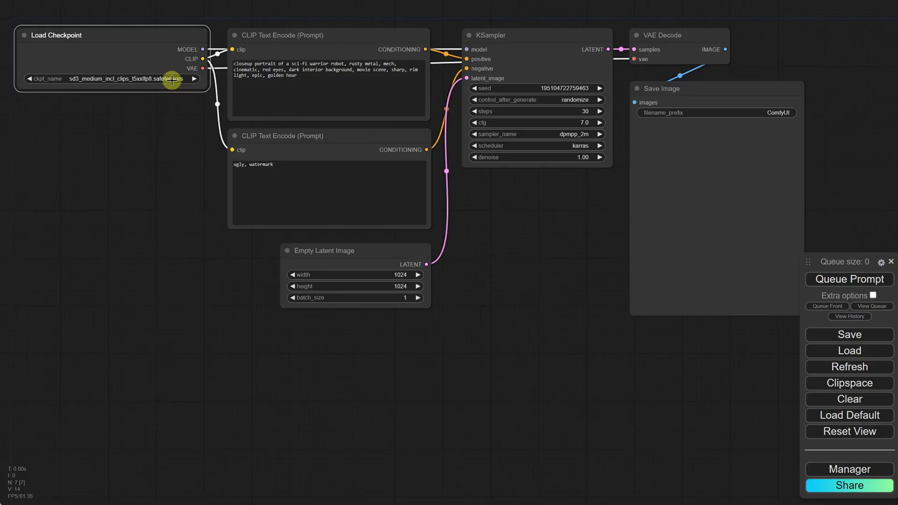
pyautogui.click(172, 80)
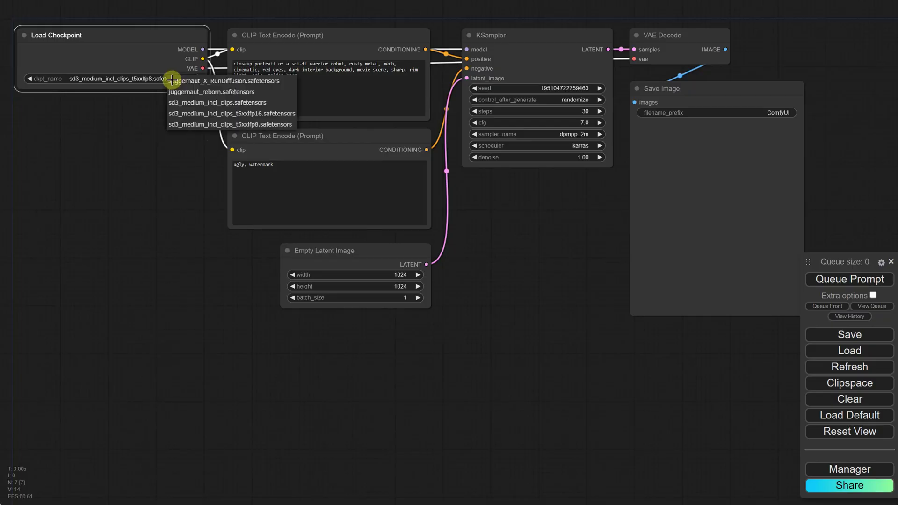
pyautogui.click(181, 103)
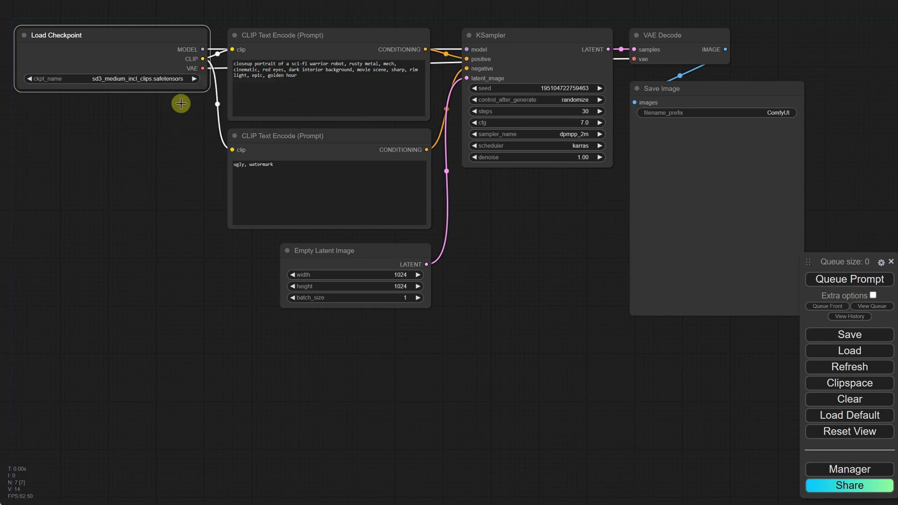
# Step: Set KSampler to 28 steps, cfg 4.5, dpmpp_2m with sgm_uniform, and generate a robot portrait
pyautogui.click(574, 115)
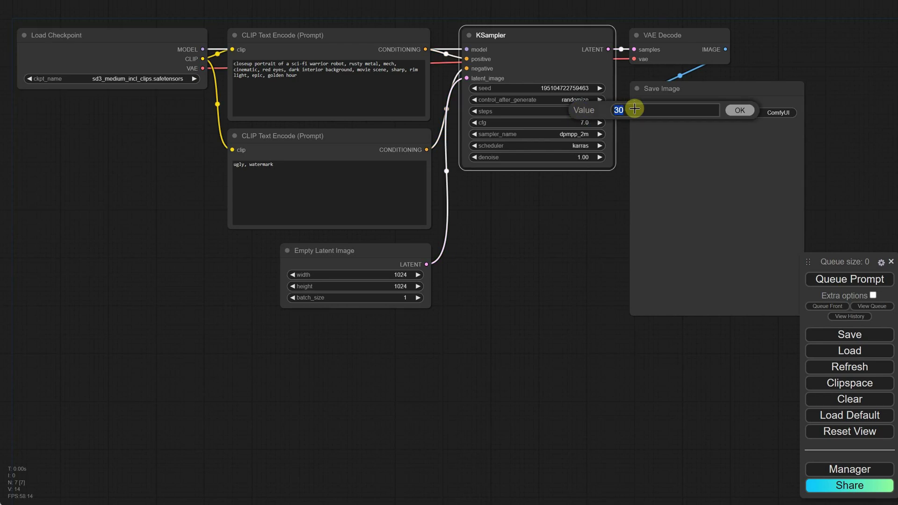
pyautogui.press('Return')
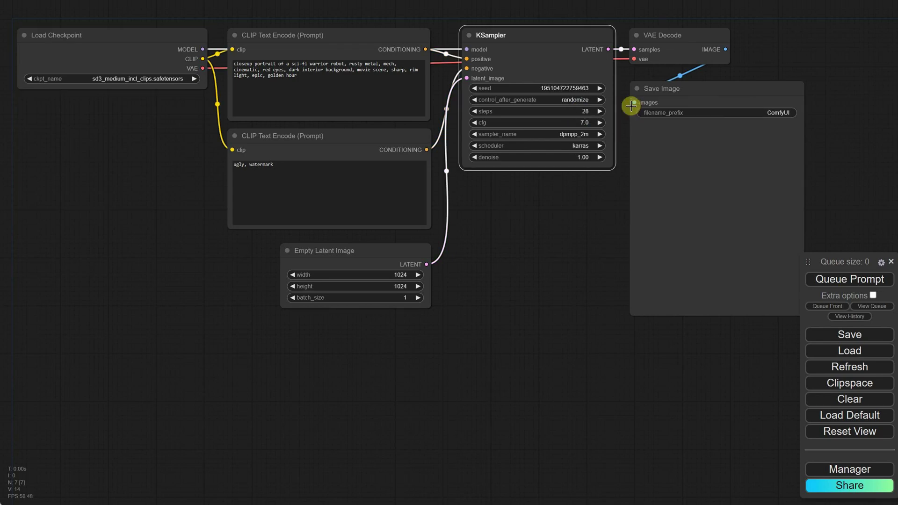
pyautogui.click(585, 122)
pyautogui.press('Return')
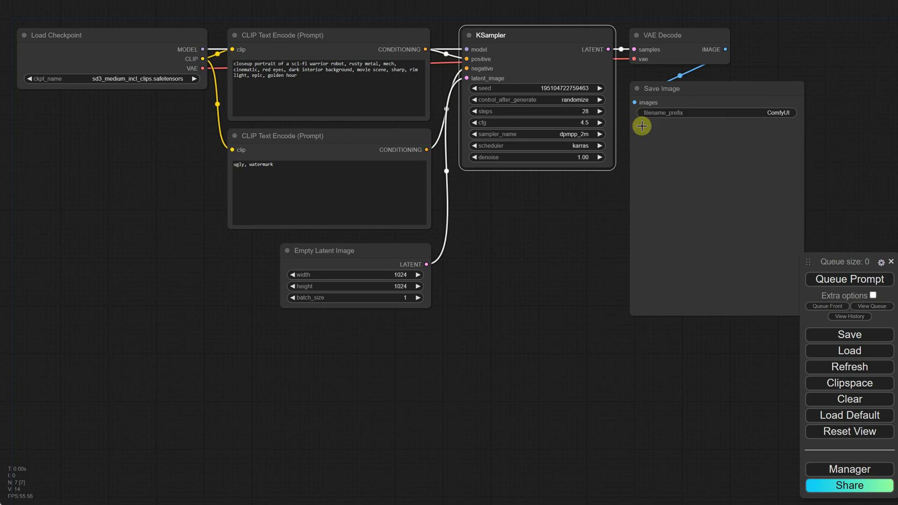
pyautogui.click(582, 135)
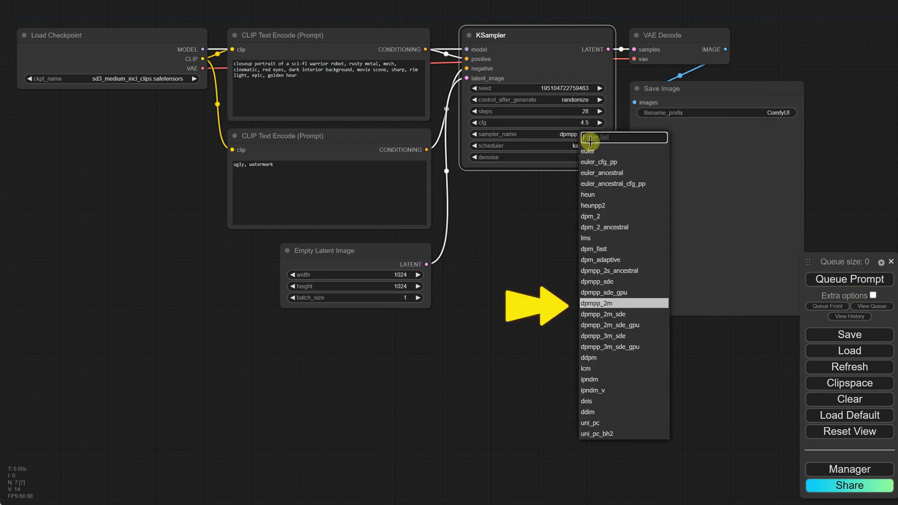
pyautogui.click(620, 304)
pyautogui.click(582, 145)
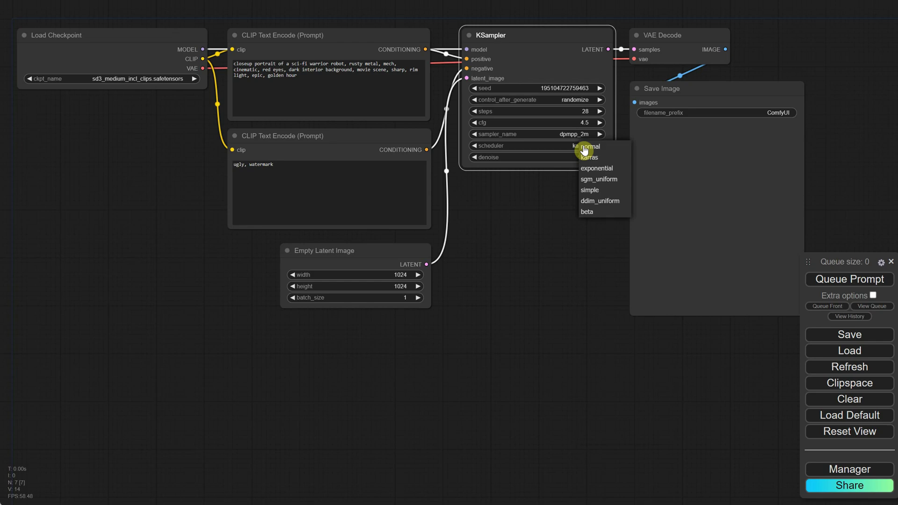
pyautogui.click(591, 182)
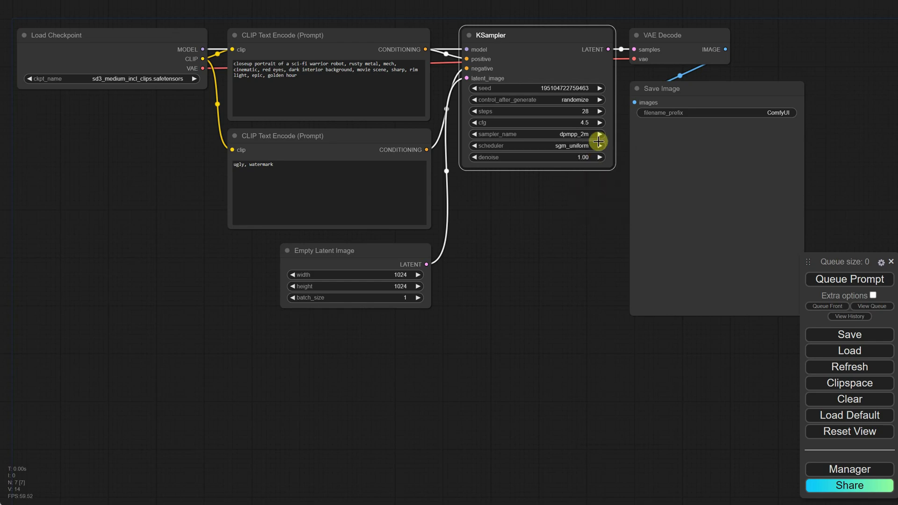
pyautogui.click(847, 281)
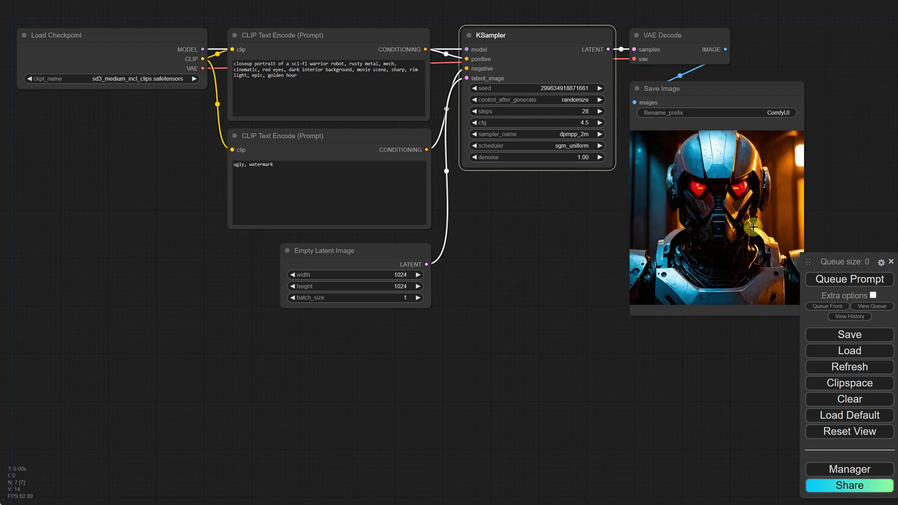
# Step: Add an EmptySD3LatentImage node beside the existing Empty Latent Image node
pyautogui.doubleClick(470, 270)
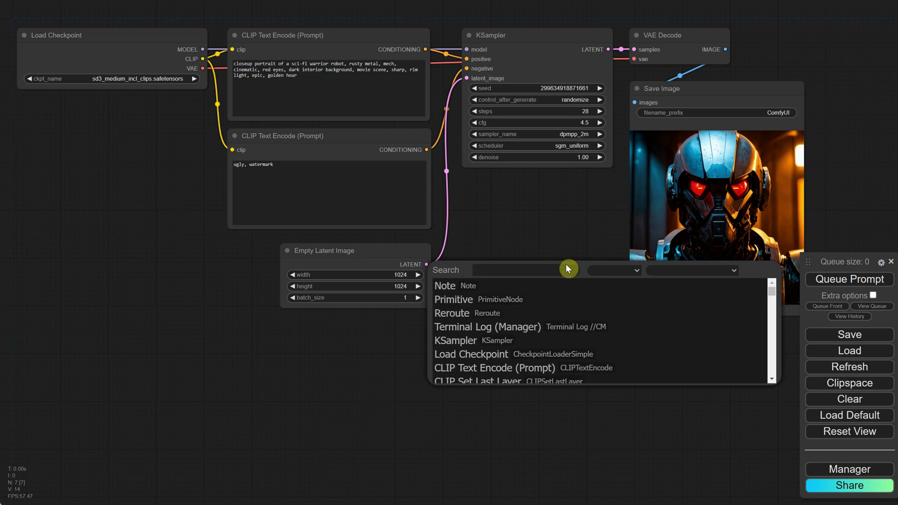
pyautogui.write('empty')
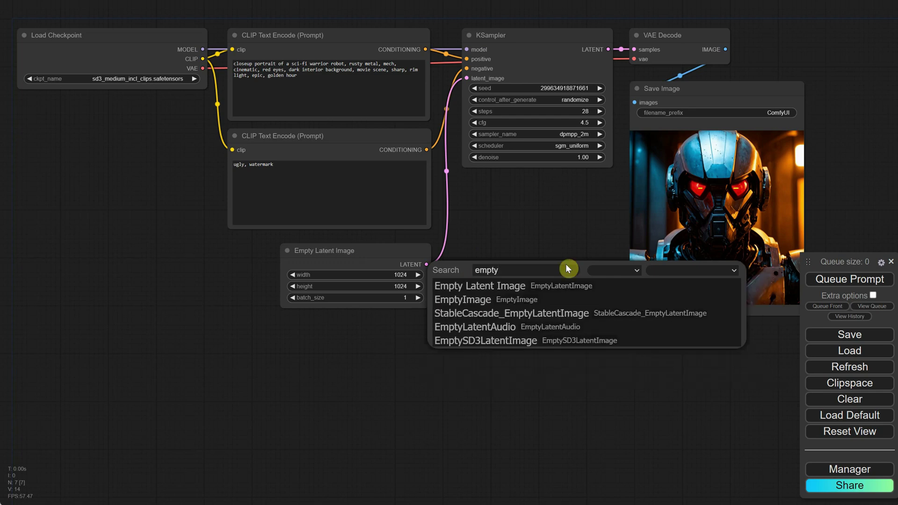
pyautogui.click(451, 342)
pyautogui.moveTo(530, 270); pyautogui.dragTo(501, 250)
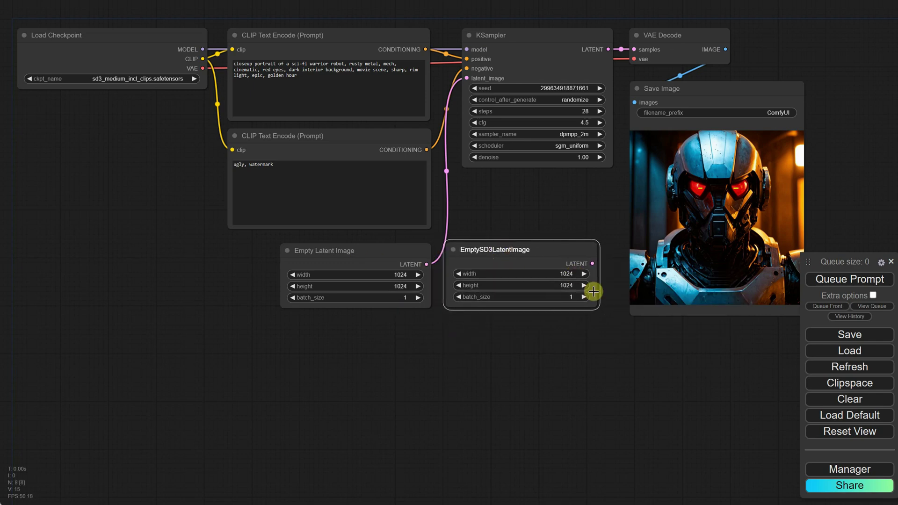
pyautogui.click(435, 234)
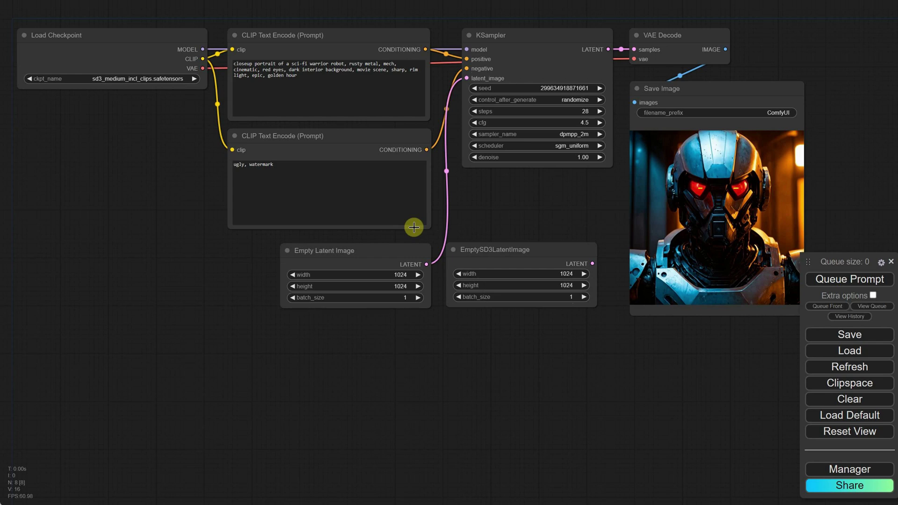
# Step: Delete Empty Latent Image, wire the SD3 latent into KSampler's latent_image, and regenerate
pyautogui.click(385, 254)
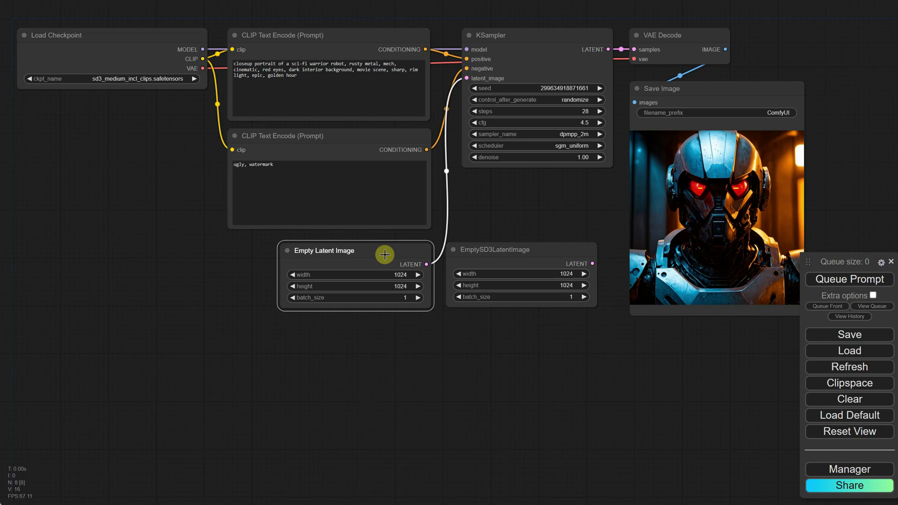
pyautogui.press('Delete')
pyautogui.moveTo(467, 78); pyautogui.dragTo(584, 261)
pyautogui.moveTo(525, 244); pyautogui.dragTo(364, 239)
pyautogui.click(837, 281)
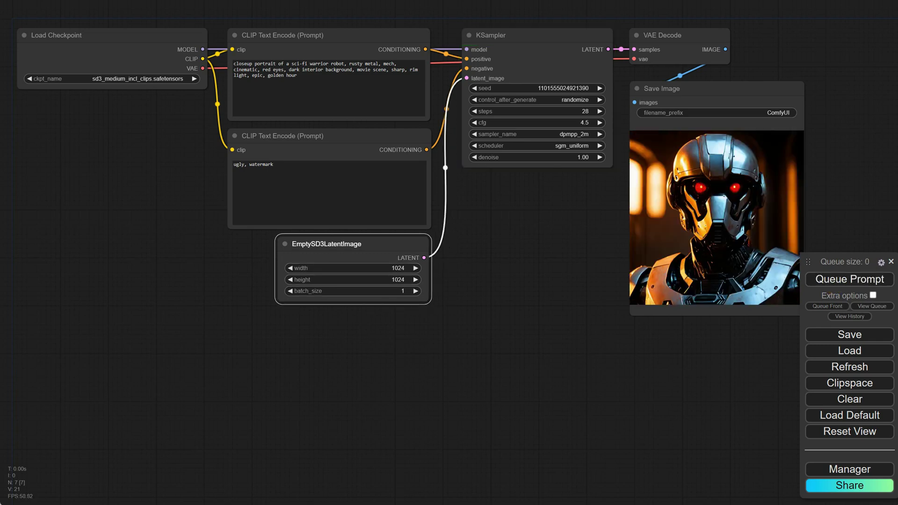
# Step: Save the SD3 workflow under its default name as a JSON file
pyautogui.click(847, 337)
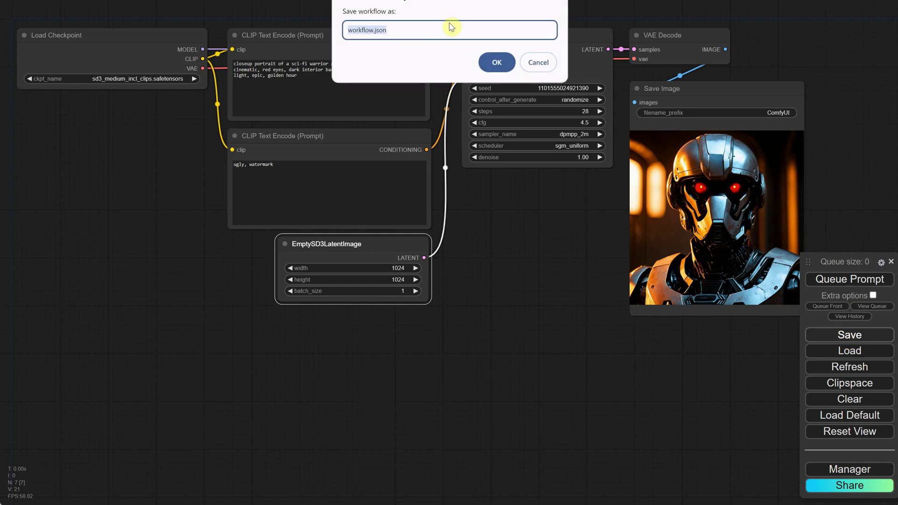
pyautogui.click(489, 62)
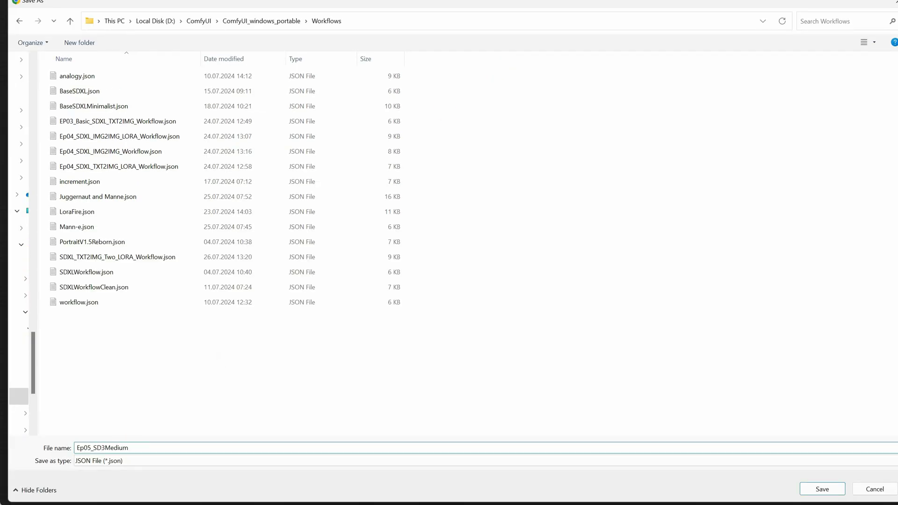
pyautogui.press('Return')
pyautogui.click(527, 289)
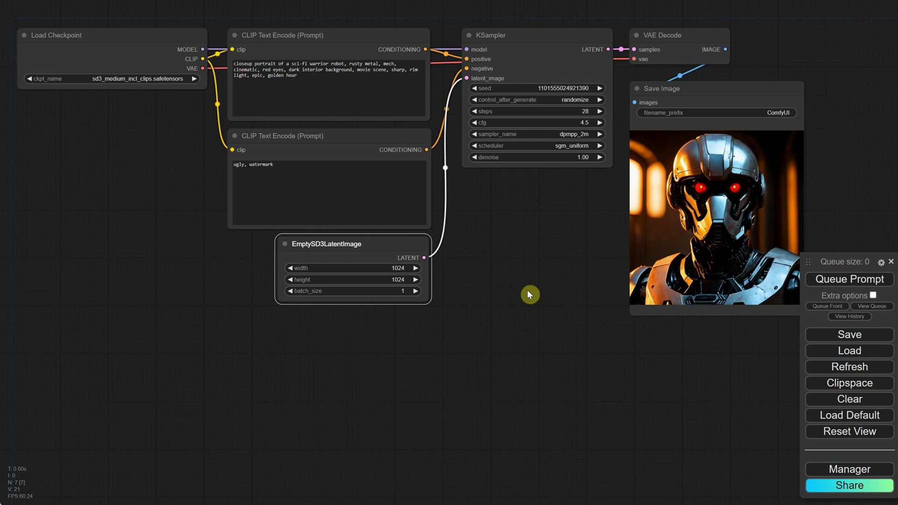
# Step: Copy the entire workflow and paste the duplicate below the original
pyautogui.scroll(-2, 525, 291)
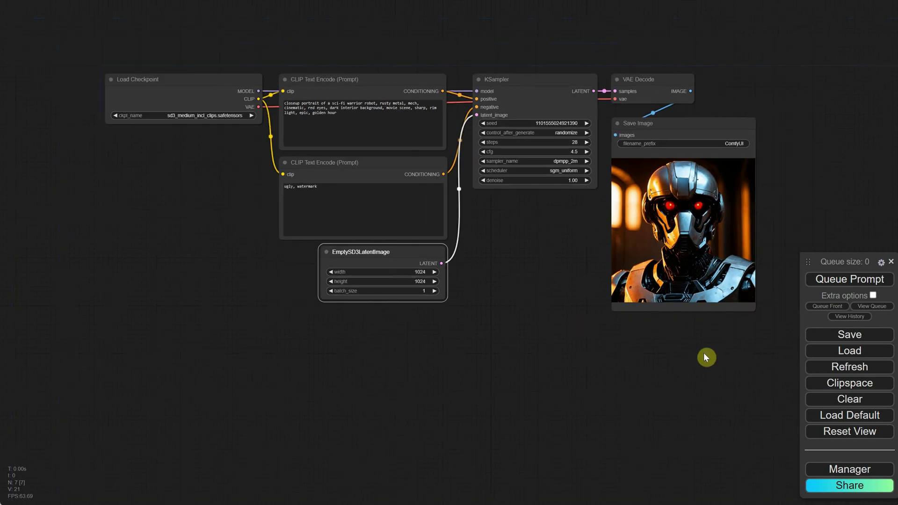
pyautogui.moveTo(733, 347); pyautogui.dragTo(43, 32)
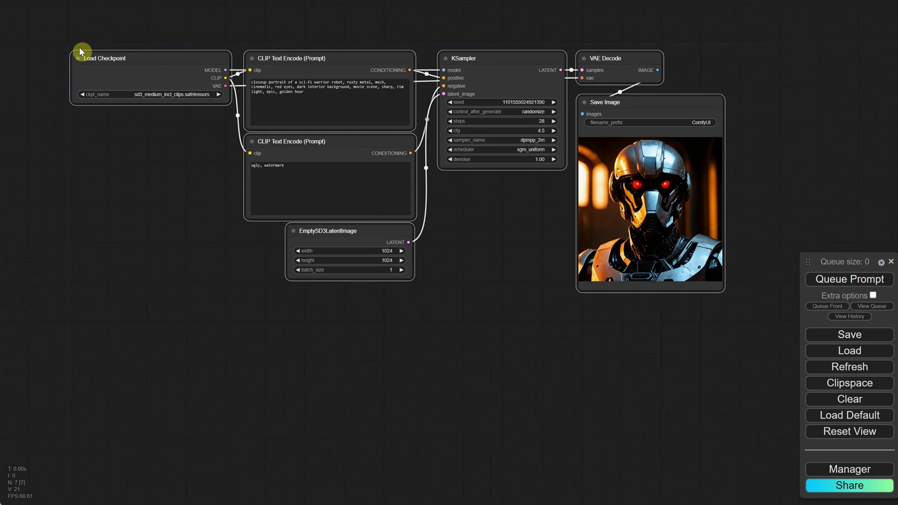
pyautogui.hotkey('ctrl', 'a')
pyautogui.hotkey('ctrl', 'c')
pyautogui.hotkey('ctrl', 'v')
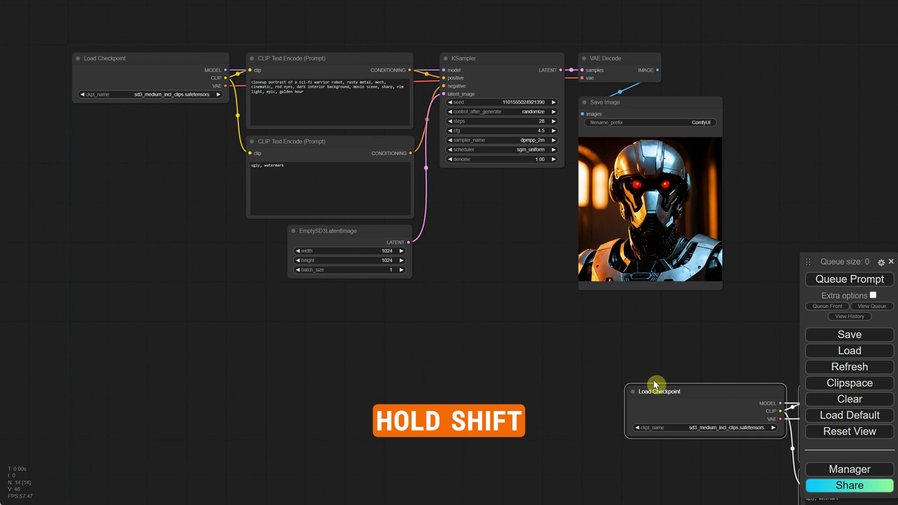
pyautogui.moveTo(666, 394); pyautogui.dragTo(108, 305)
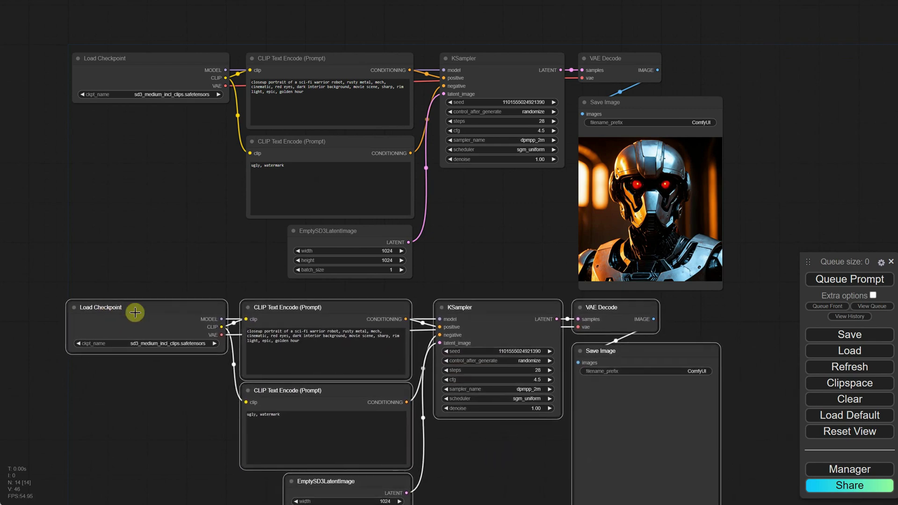
# Step: Set the copy's checkpoint to sd3_medium_incl_clips_t5xxlfp8.safetensors and generate from both workflows
pyautogui.click(164, 345)
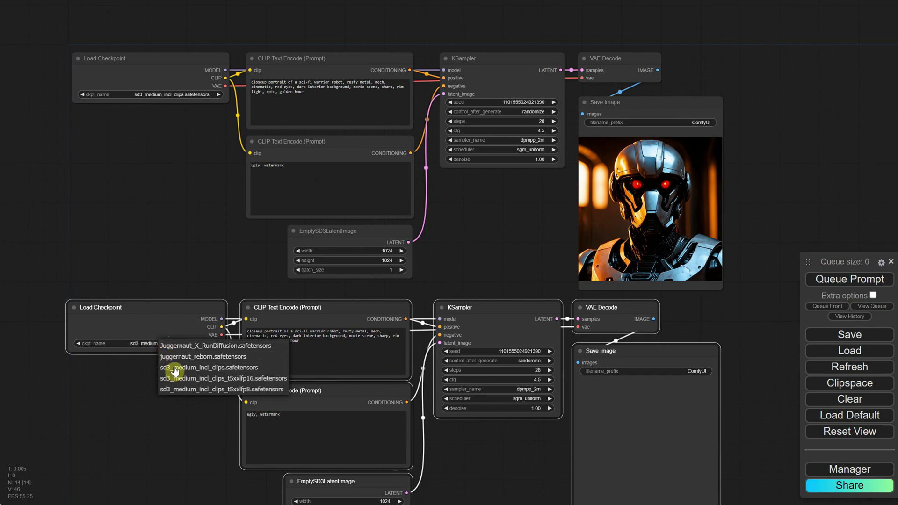
pyautogui.click(185, 389)
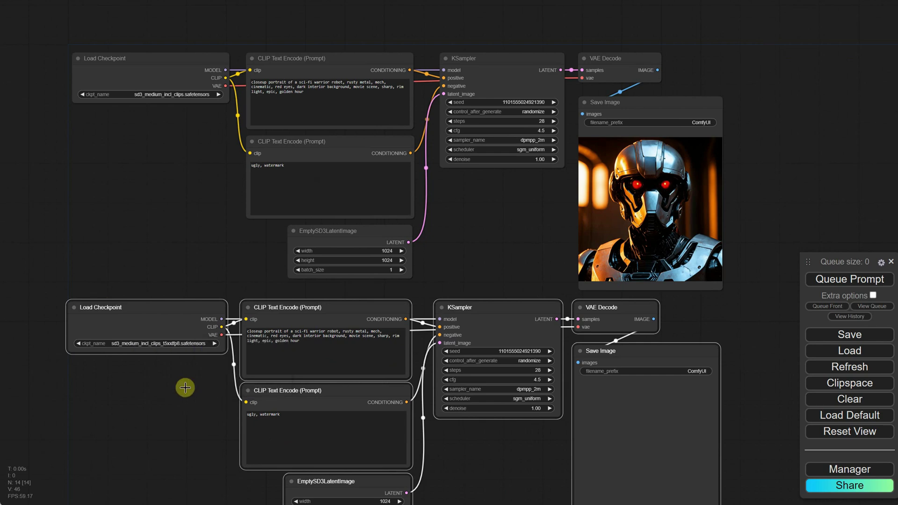
pyautogui.click(182, 271)
pyautogui.click(823, 280)
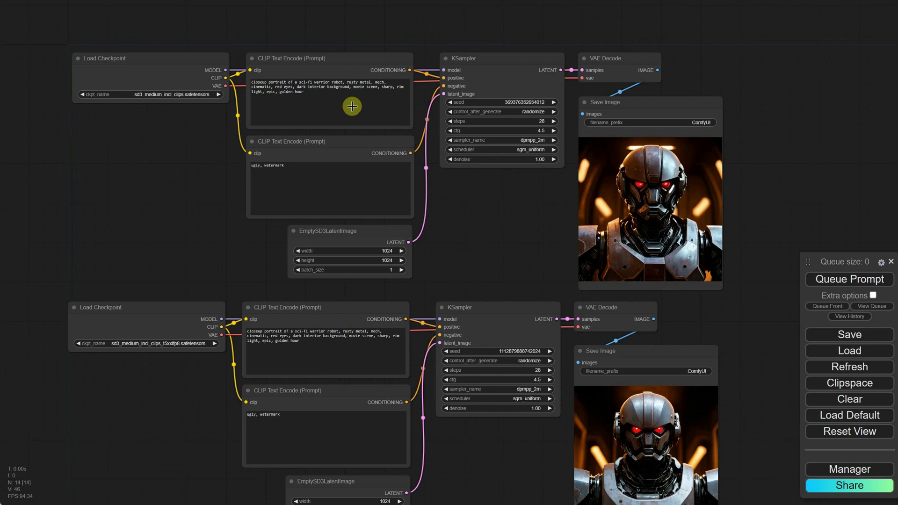
# Step: Convert the positive CLIP Text Encode's text to an input fed by a new Primitive node
pyautogui.rightClick(335, 69)
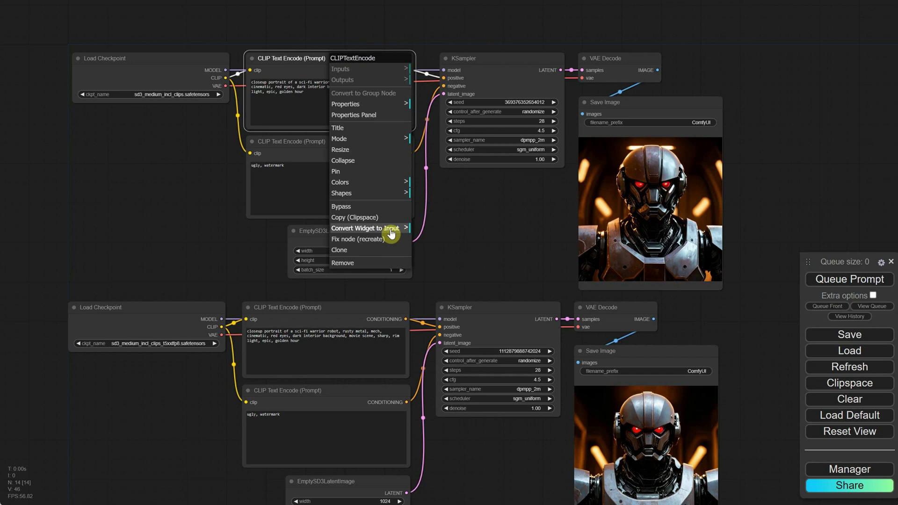
pyautogui.moveTo(392, 234)
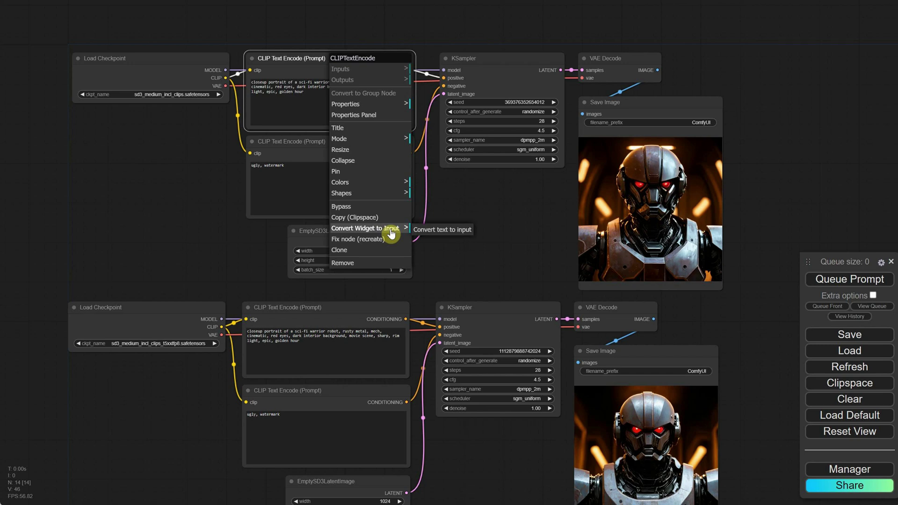
pyautogui.click(432, 234)
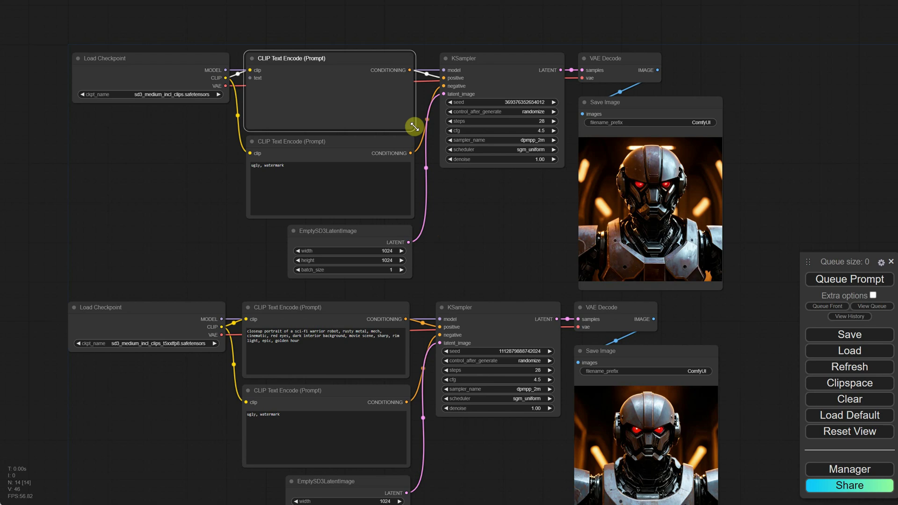
pyautogui.moveTo(415, 130); pyautogui.dragTo(412, 88)
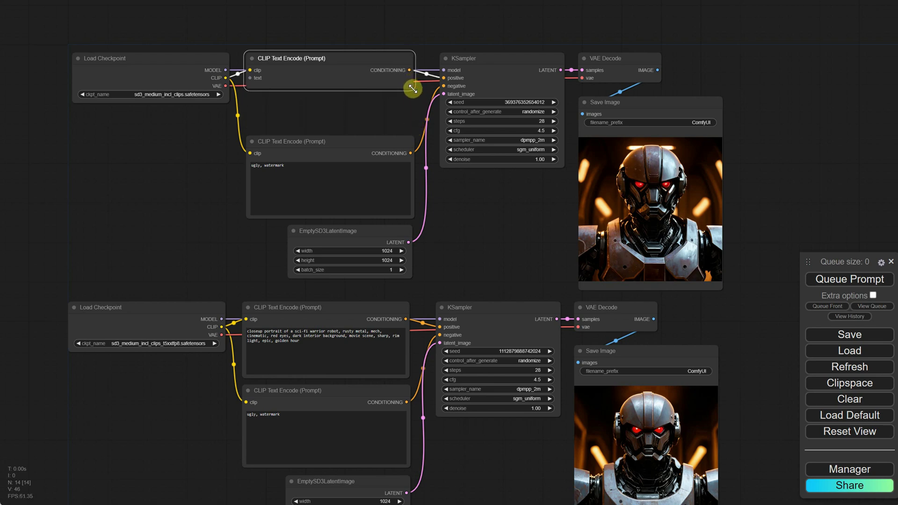
pyautogui.moveTo(250, 78); pyautogui.dragTo(195, 149)
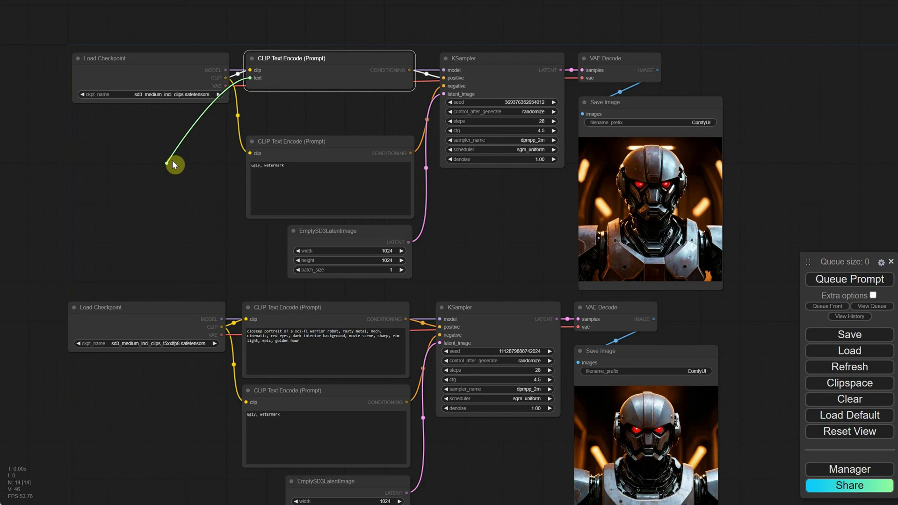
pyautogui.moveTo(172, 160); pyautogui.dragTo(154, 181)
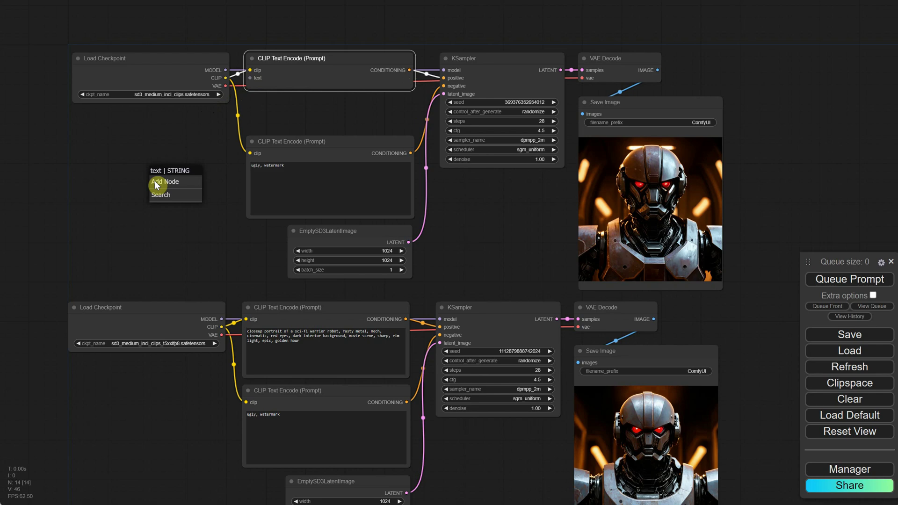
pyautogui.click(168, 197)
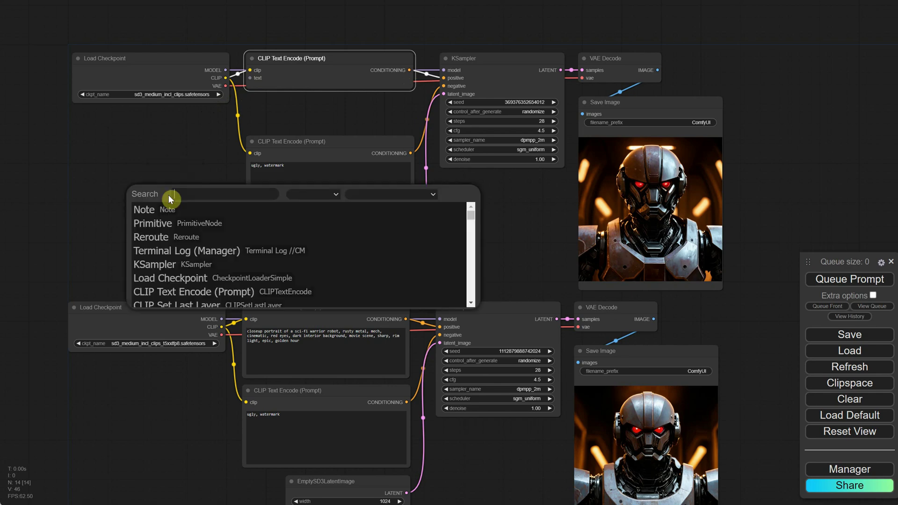
pyautogui.click(165, 222)
pyautogui.moveTo(204, 191); pyautogui.dragTo(107, 118)
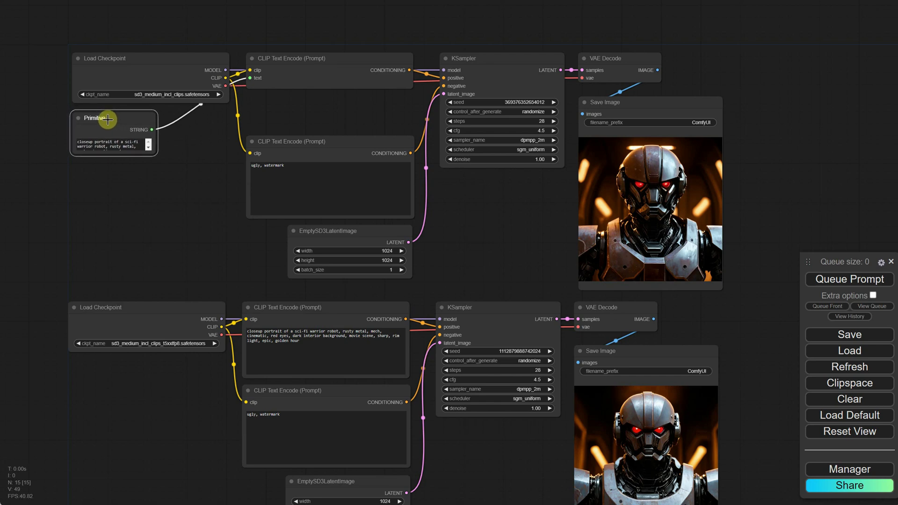
pyautogui.moveTo(157, 156); pyautogui.dragTo(232, 209)
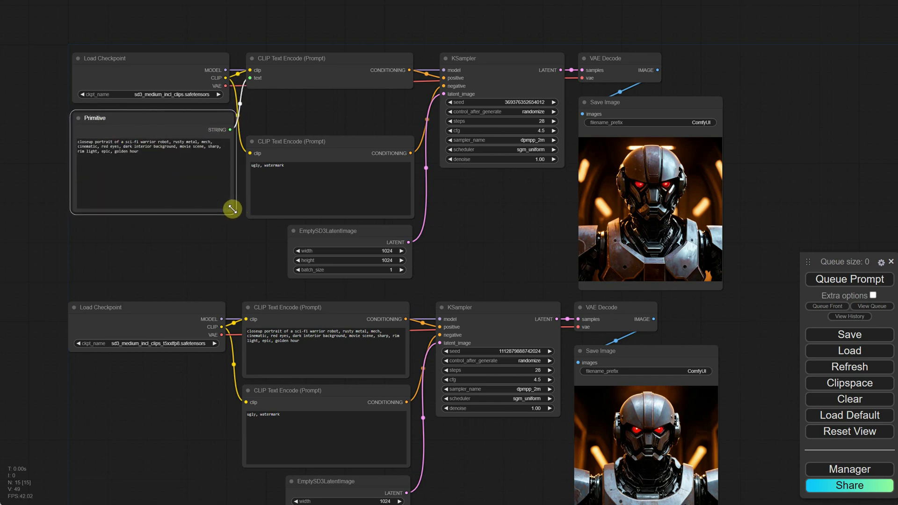
# Step: Convert the negative CLIP Text Encode's text to an input fed by an 'ugly, watermark' Primitive node
pyautogui.rightClick(348, 141)
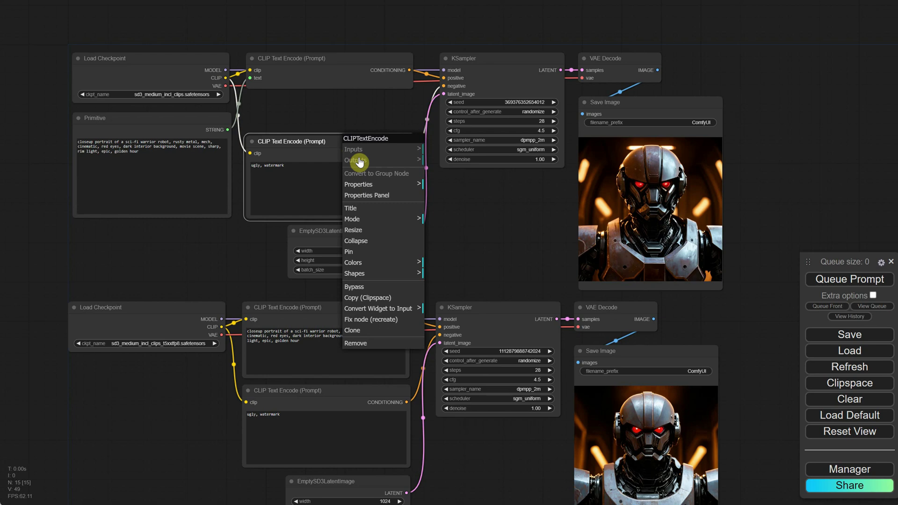
pyautogui.click(412, 311)
pyautogui.click(451, 307)
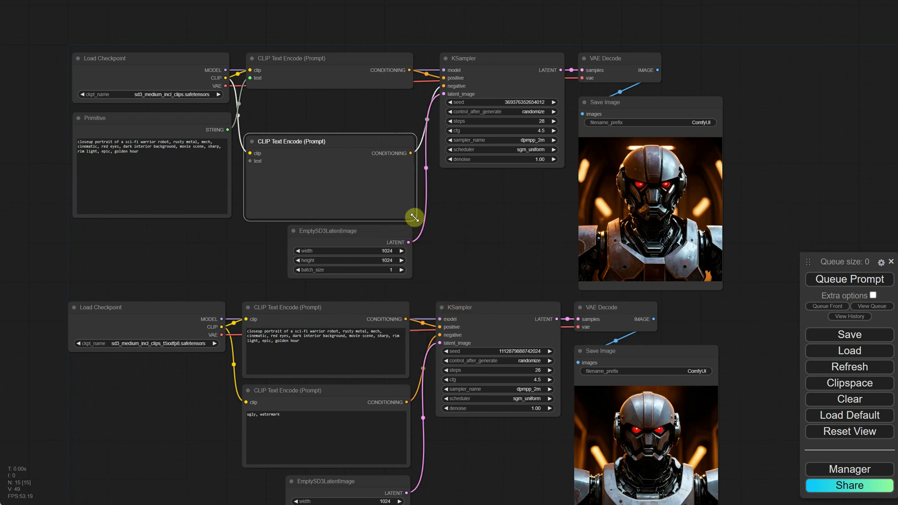
pyautogui.moveTo(413, 216); pyautogui.dragTo(415, 155)
pyautogui.moveTo(250, 161); pyautogui.dragTo(246, 282)
pyautogui.click(242, 300)
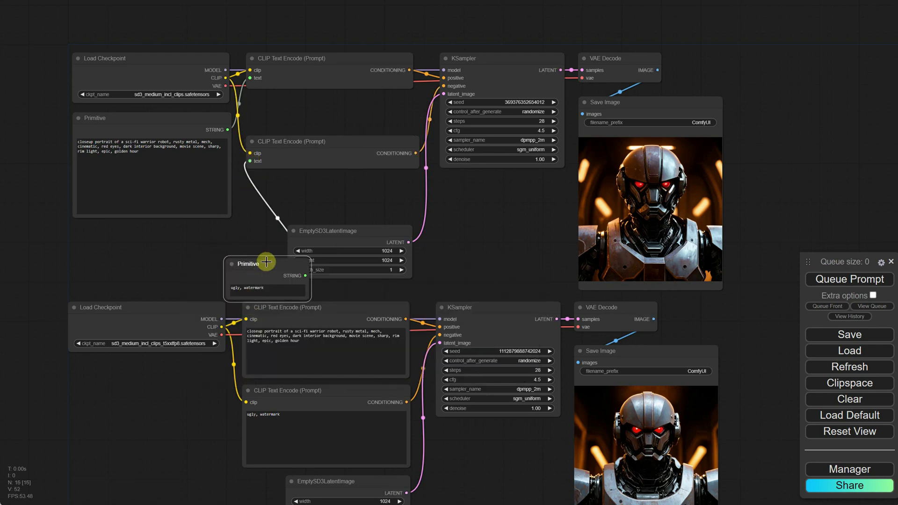
pyautogui.moveTo(307, 270); pyautogui.dragTo(116, 226)
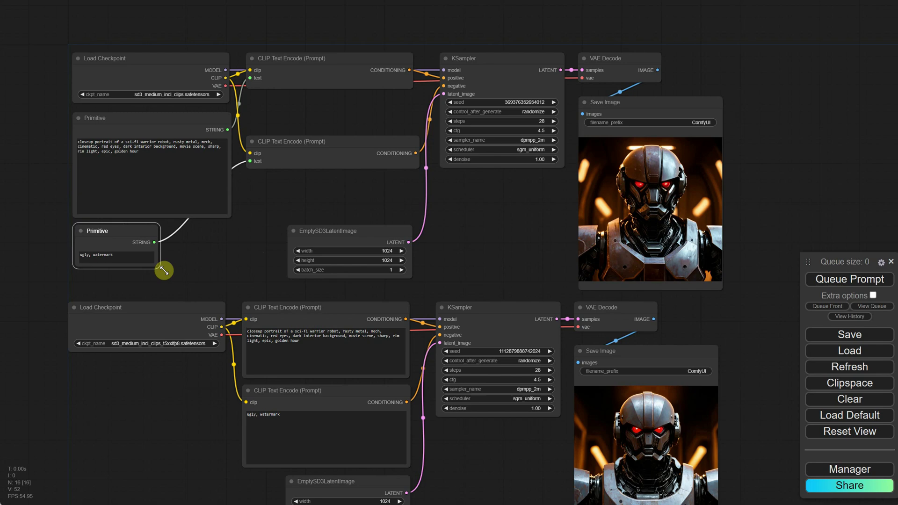
pyautogui.moveTo(160, 269); pyautogui.dragTo(231, 281)
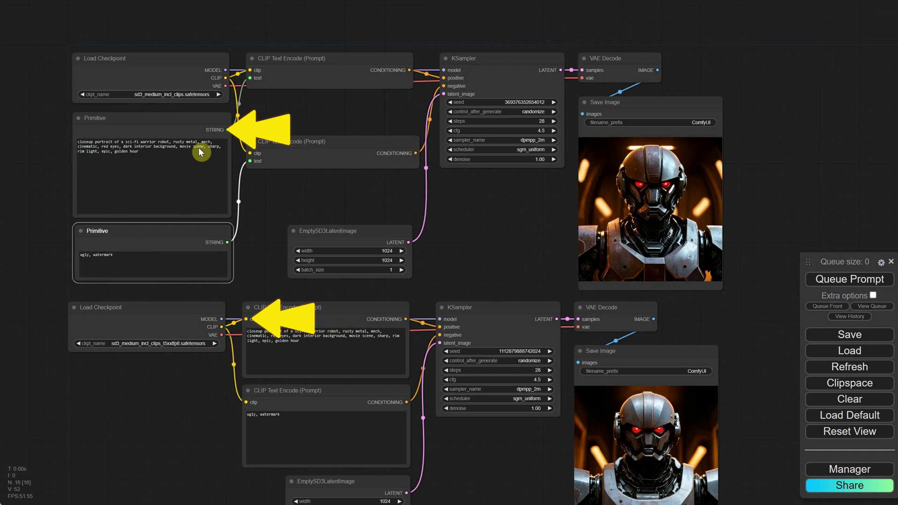
# Step: Retitle the top prompt Primitive node to 'Positive Prompt', correcting the initial typo
pyautogui.rightClick(144, 117)
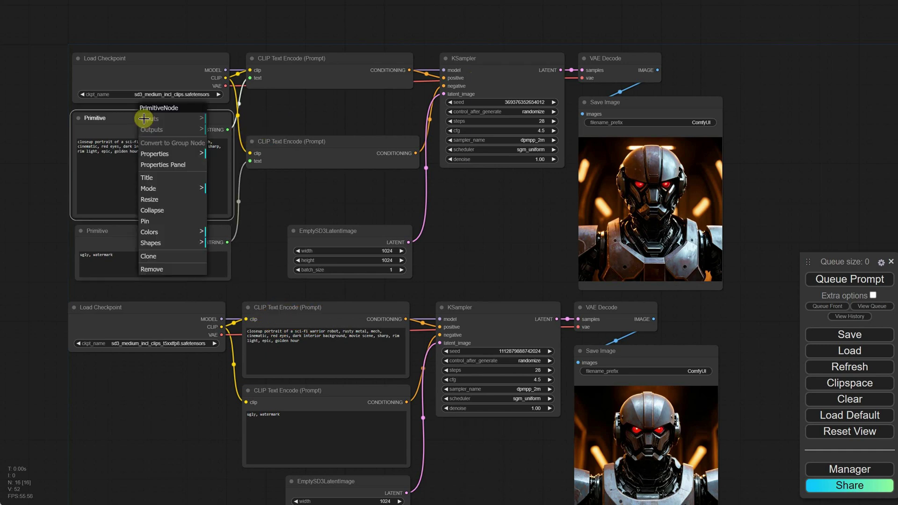
pyautogui.click(159, 178)
pyautogui.write('Postive Prompt')
pyautogui.hotkey('ctrl', 'a')
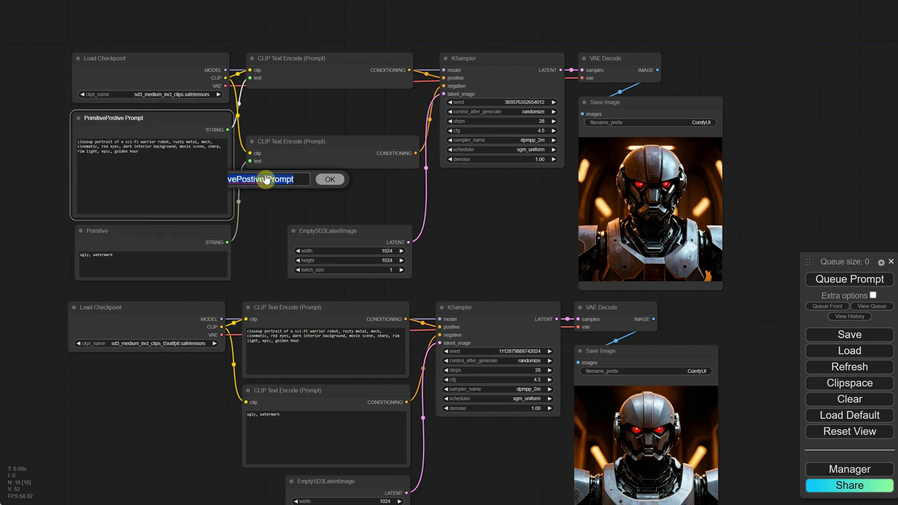
pyautogui.press('BackSpace')
pyautogui.write('Positive Prompt')
pyautogui.press('Return')
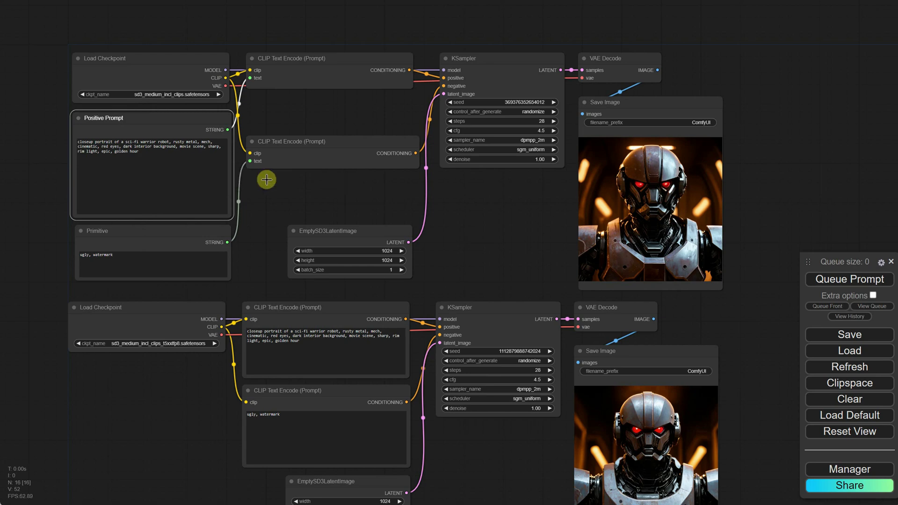
# Step: Retitle the 'ugly, watermark' Primitive node to 'Negative Prompt'
pyautogui.rightClick(165, 237)
pyautogui.click(168, 296)
pyautogui.hotkey('ctrl', 'a')
pyautogui.press('BackSpace')
pyautogui.write('Negative Prompt')
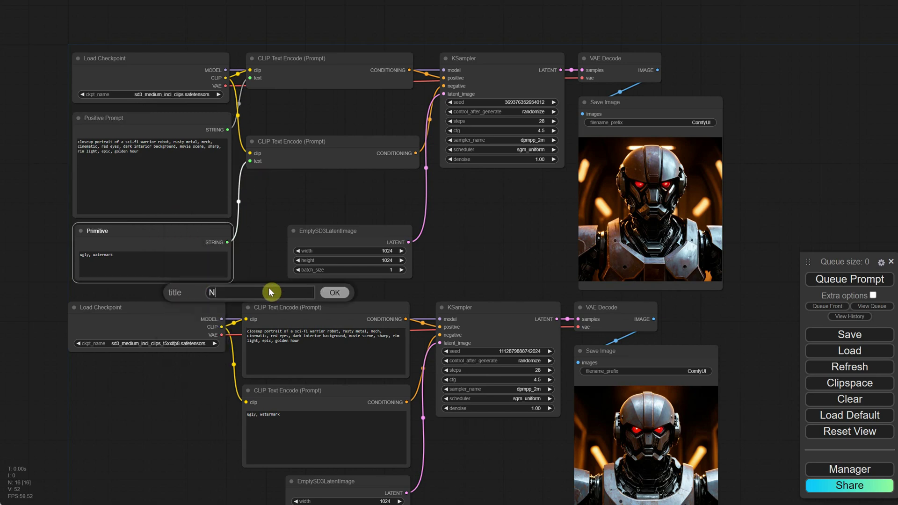
pyautogui.press('Return')
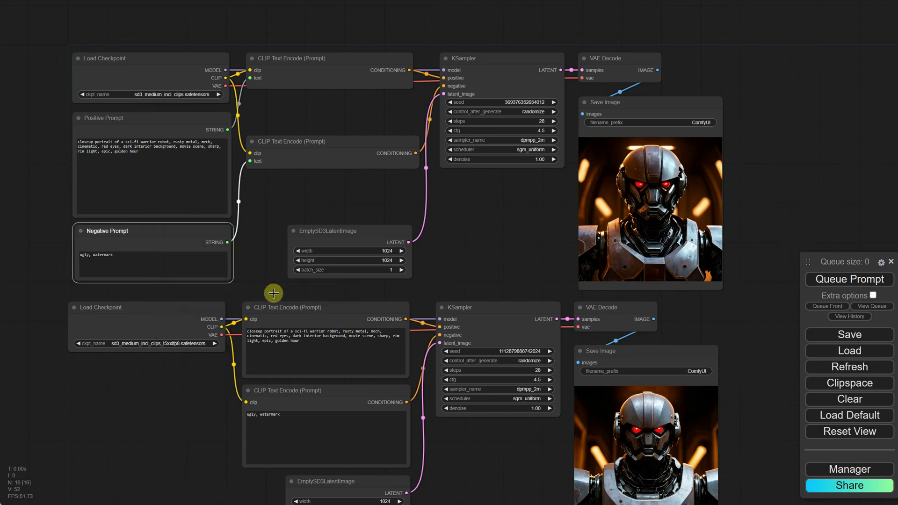
# Step: Colour the Positive Prompt node green and bring up colour choices for the Negative Prompt node
pyautogui.rightClick(146, 120)
pyautogui.click(159, 235)
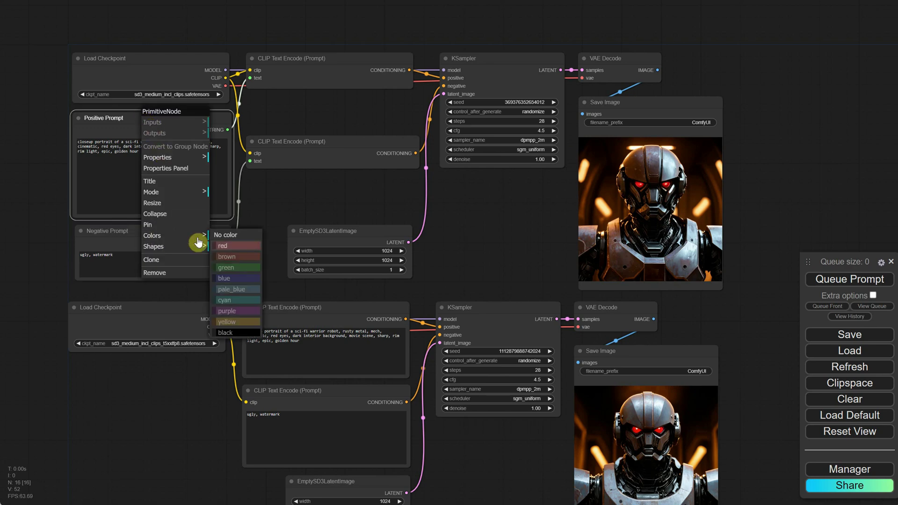
pyautogui.click(239, 268)
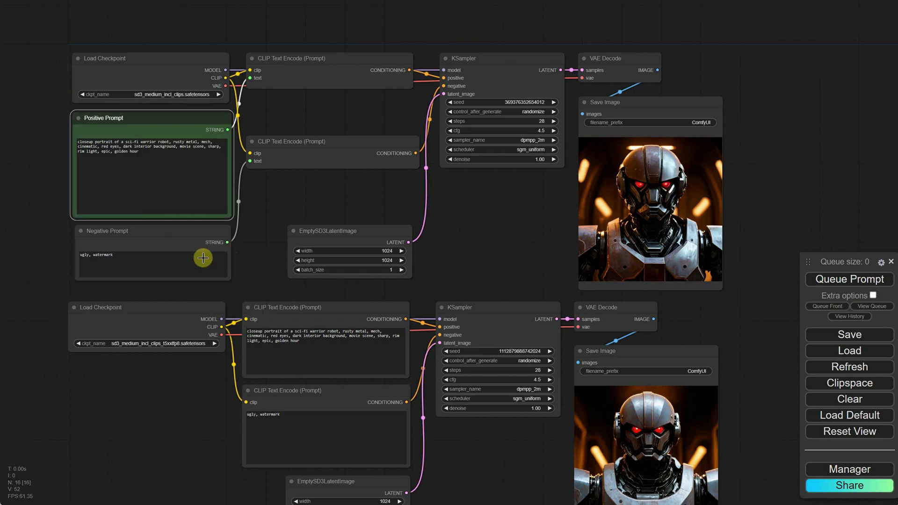
pyautogui.rightClick(164, 235)
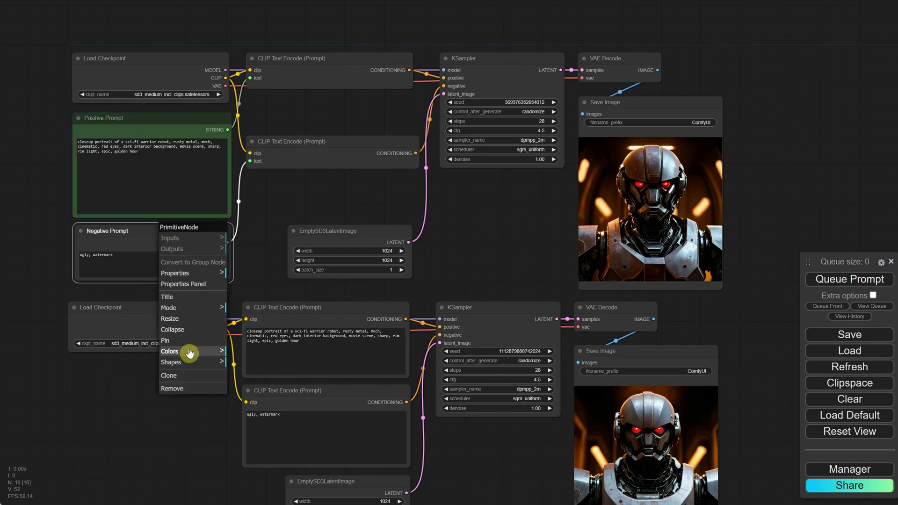
pyautogui.click(196, 350)
# Step: Colour the Negative Prompt node red and convert both lower text-encode nodes' text widgets to inputs
pyautogui.click(244, 357)
pyautogui.click(334, 313)
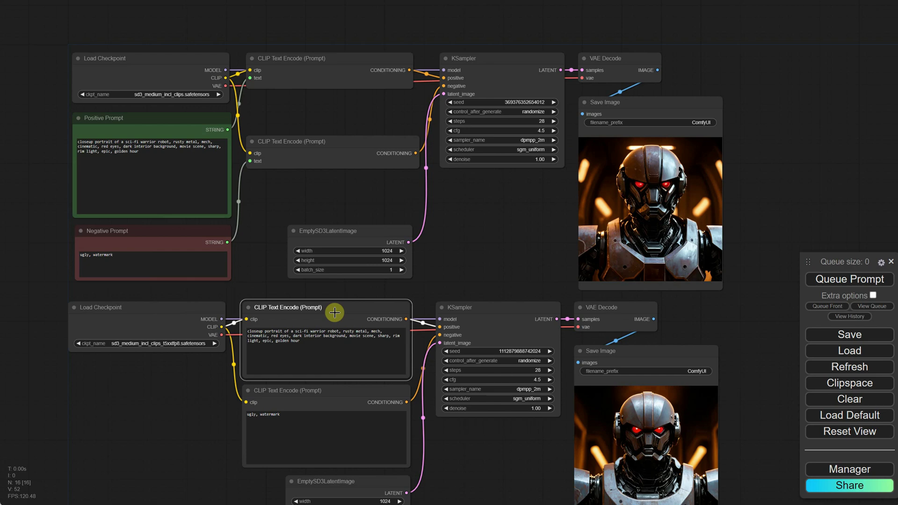
pyautogui.rightClick(333, 313)
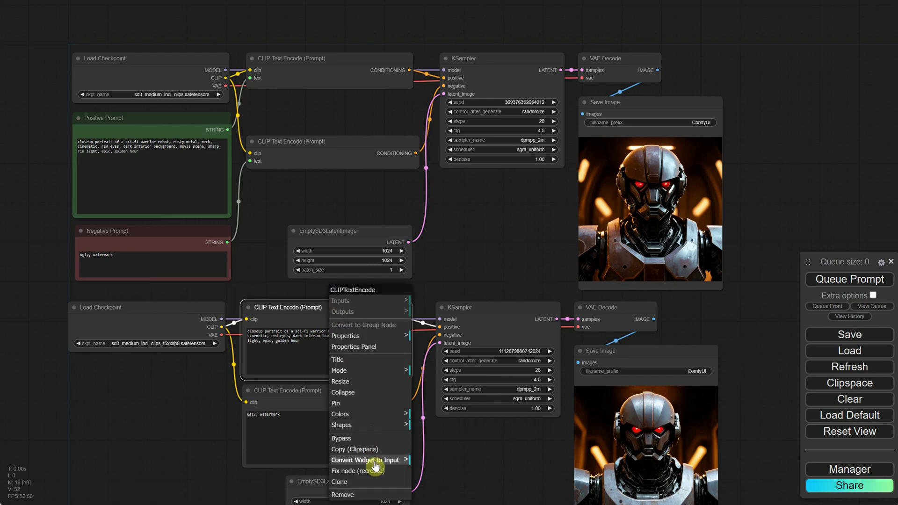
pyautogui.moveTo(388, 460)
pyautogui.click(422, 461)
pyautogui.rightClick(327, 401)
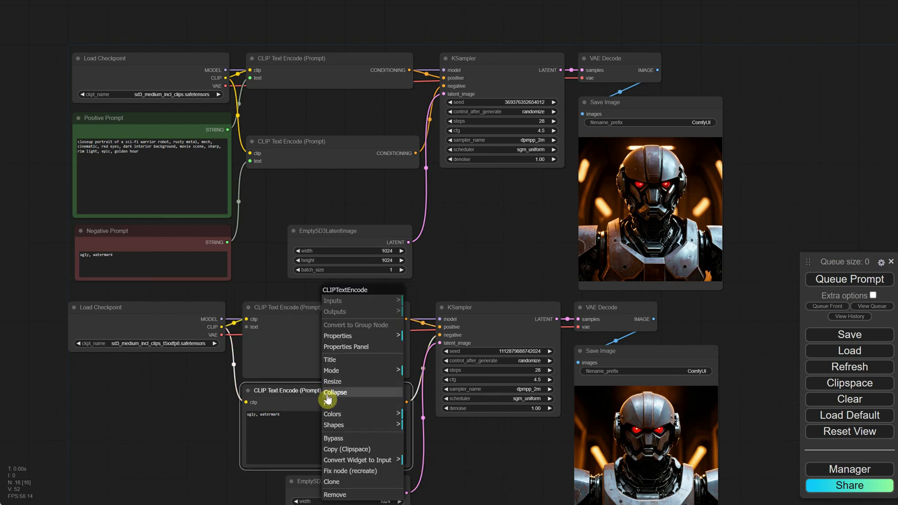
pyautogui.click(423, 461)
# Step: Wire Positive Prompt and Negative Prompt into the lower encoders, then shift Positive Prompt left
pyautogui.moveTo(226, 129); pyautogui.dragTo(247, 326)
pyautogui.moveTo(226, 243); pyautogui.dragTo(247, 411)
pyautogui.scroll(-5, 288, 199)
pyautogui.scroll(1, 290, 202)
pyautogui.moveTo(206, 157); pyautogui.dragTo(68, 169)
# Step: Move the Negative Prompt node left and queue both workflows to generate new robot images
pyautogui.moveTo(199, 232); pyautogui.dragTo(68, 235)
pyautogui.scroll(5, 112, 173)
pyautogui.scroll(-3, 261, 166)
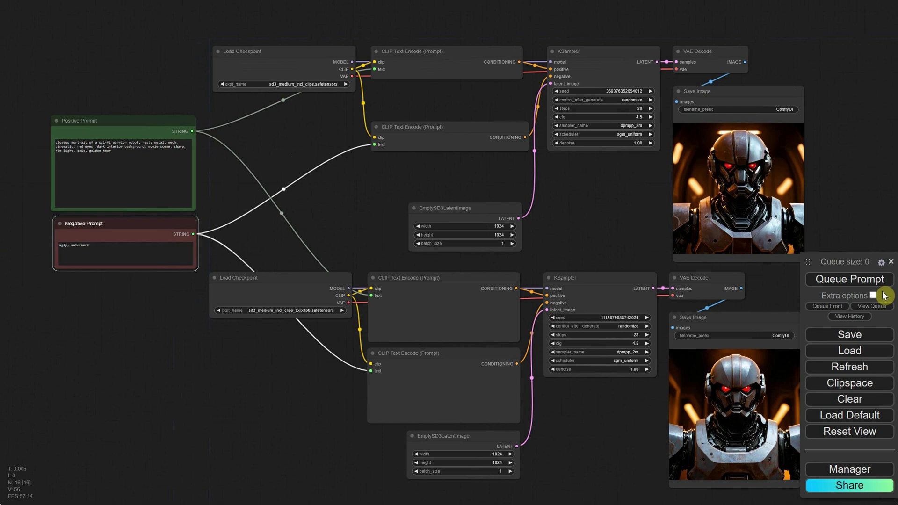
pyautogui.click(848, 280)
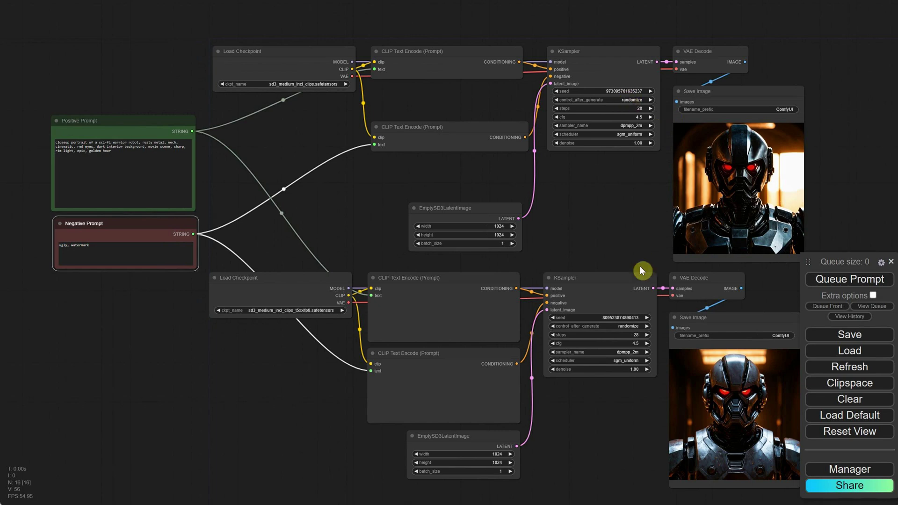
# Step: Convert the seed widget to an input on both the upper and lower KSamplers
pyautogui.rightClick(605, 78)
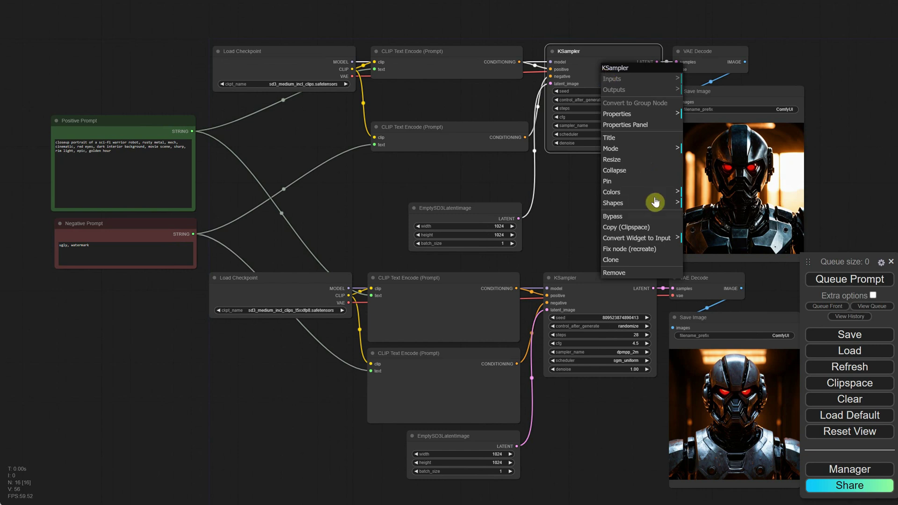
pyautogui.click(657, 239)
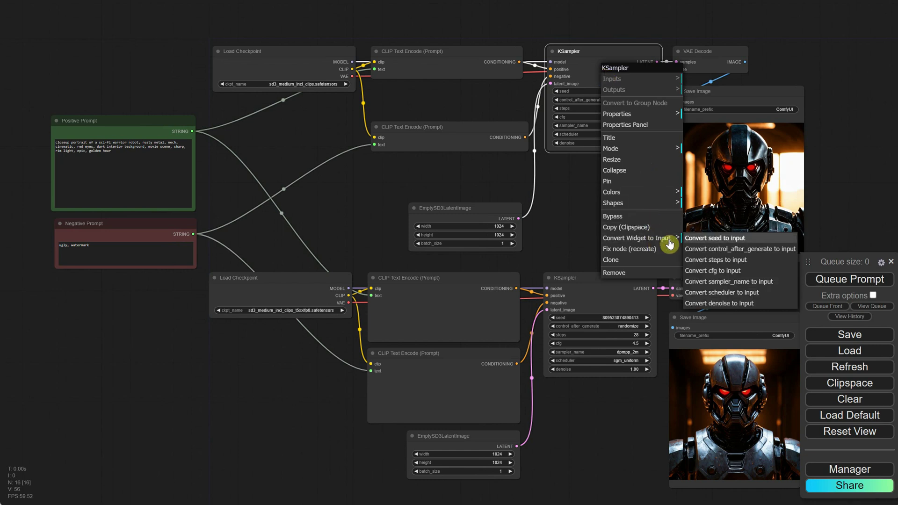
pyautogui.click(710, 239)
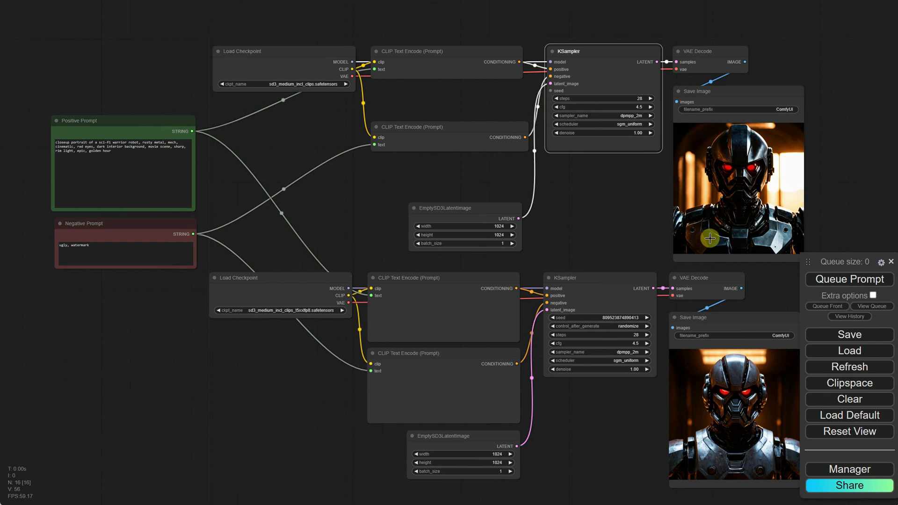
pyautogui.rightClick(611, 284)
pyautogui.click(627, 437)
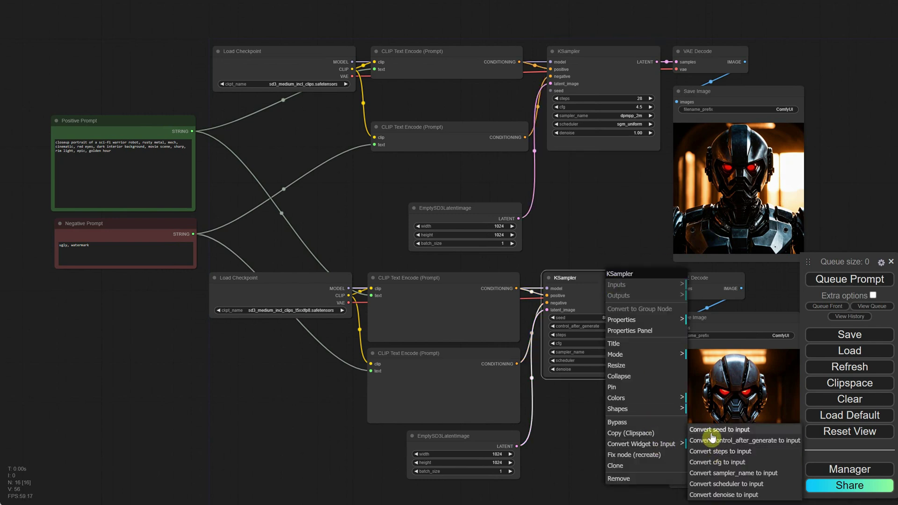
pyautogui.click(714, 427)
# Step: Add a Primitive node feeding the upper KSampler's seed input
pyautogui.moveTo(550, 91); pyautogui.dragTo(565, 220)
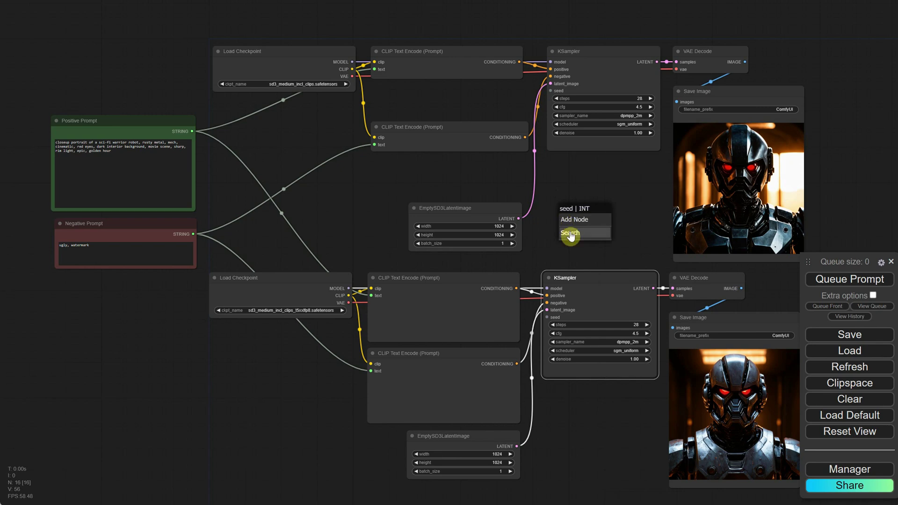
pyautogui.click(570, 234)
pyautogui.click(568, 257)
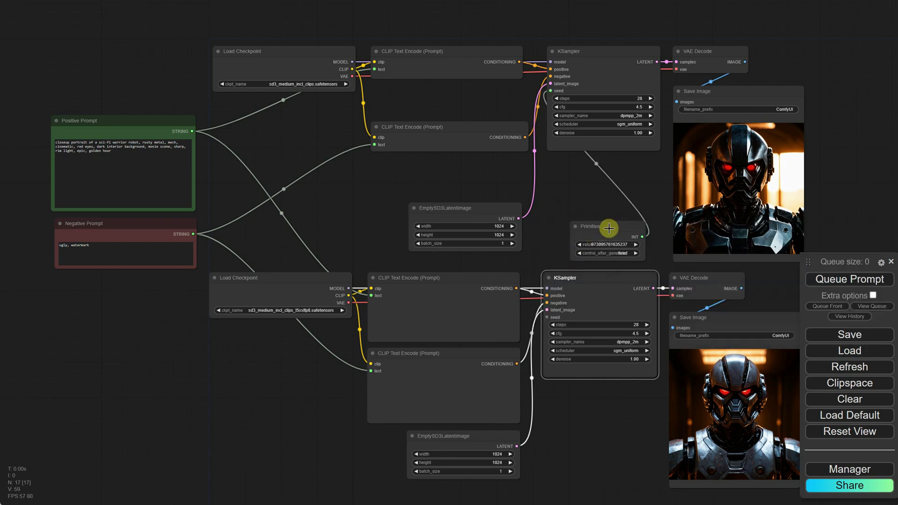
# Step: Place the seed Primitive beside the lower Load Checkpoint and widen it
pyautogui.moveTo(609, 227); pyautogui.dragTo(150, 280)
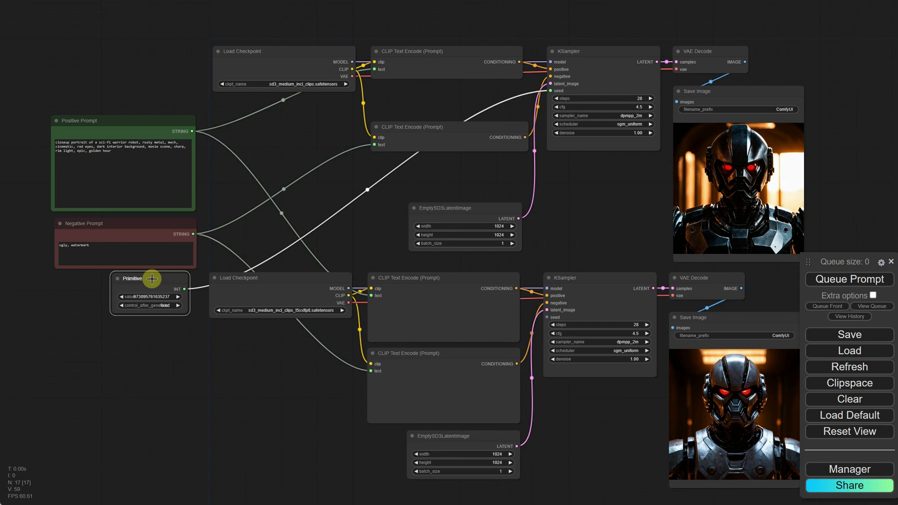
pyautogui.scroll(2, 195, 260)
pyautogui.scroll(5, 226, 242)
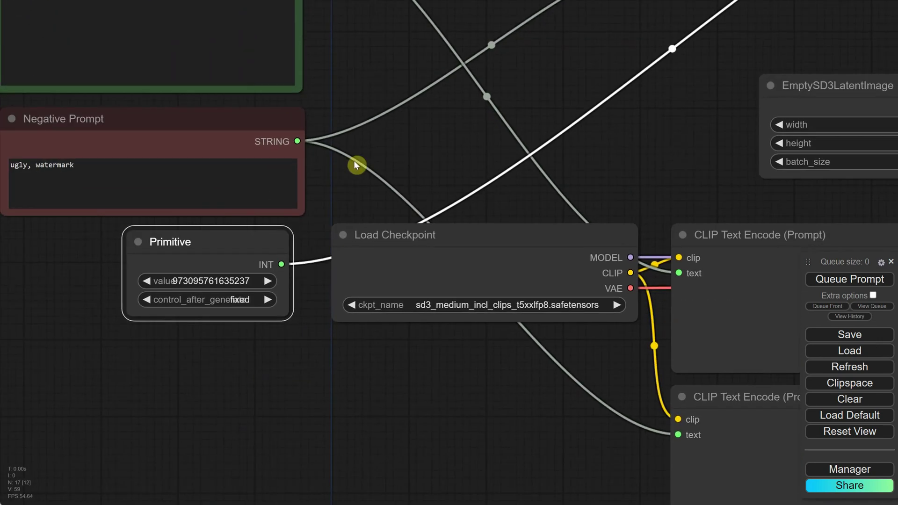
pyautogui.moveTo(291, 322); pyautogui.dragTo(323, 321)
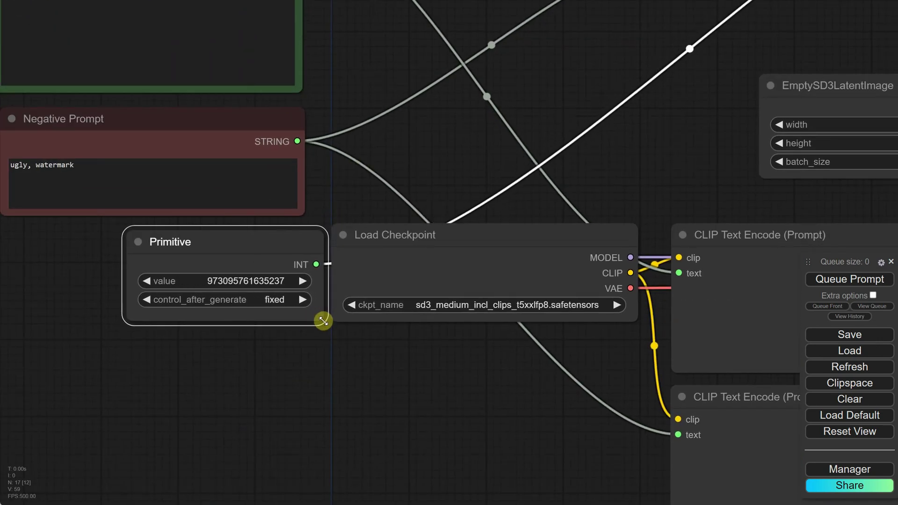
pyautogui.moveTo(252, 239); pyautogui.dragTo(225, 236)
# Step: Set the seed's control_after_generate to fixed and its value to 2024
pyautogui.click(246, 289)
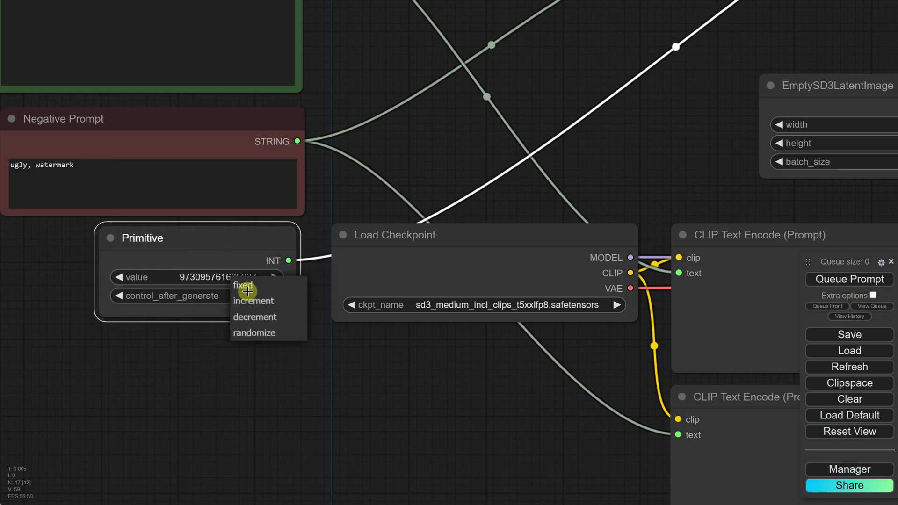
pyautogui.click(251, 334)
pyautogui.click(244, 295)
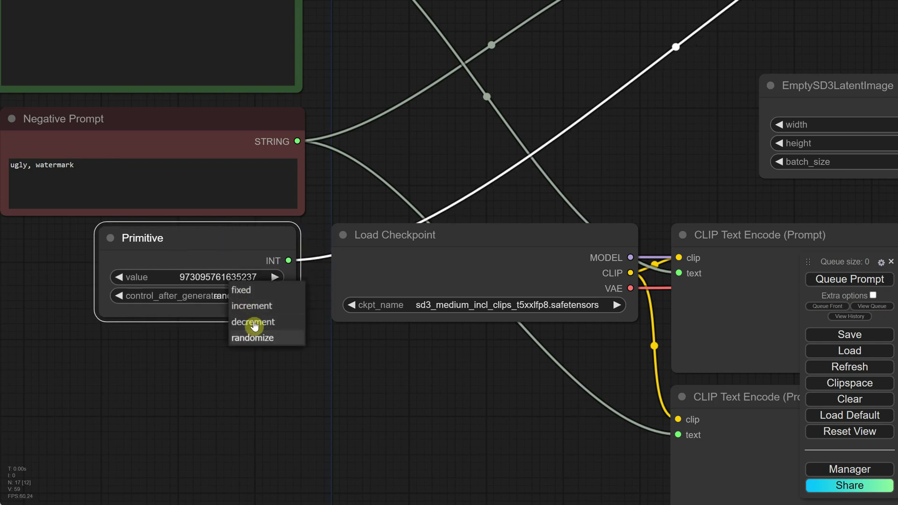
pyautogui.click(248, 290)
pyautogui.moveTo(299, 320); pyautogui.dragTo(282, 313)
pyautogui.click(234, 280)
pyautogui.write('2024')
pyautogui.press('Return')
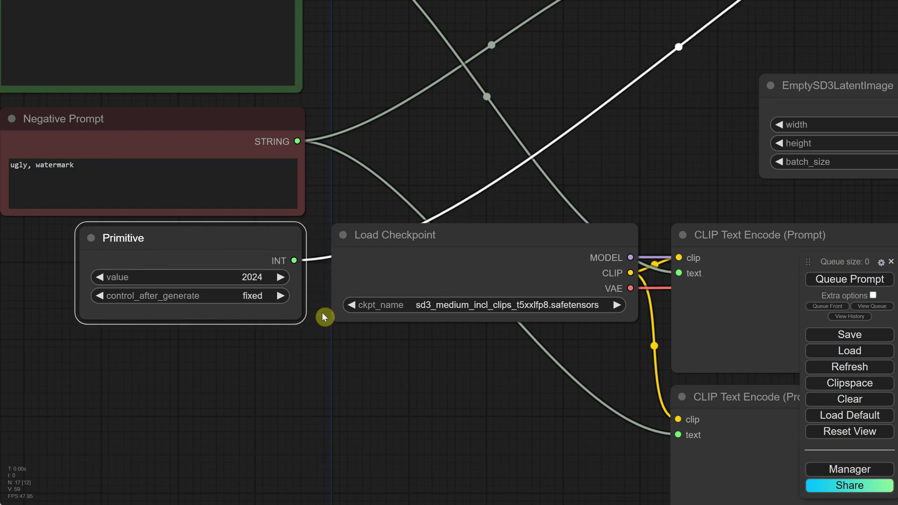
# Step: Connect the seed Primitive to the lower KSampler's seed input
pyautogui.scroll(-5, 314, 232)
pyautogui.moveTo(305, 242); pyautogui.dragTo(628, 268)
pyautogui.moveTo(263, 236)
pyautogui.mouseDown()
pyautogui.moveTo(246, 244)
pyautogui.moveTo(260, 238)
pyautogui.mouseUp()
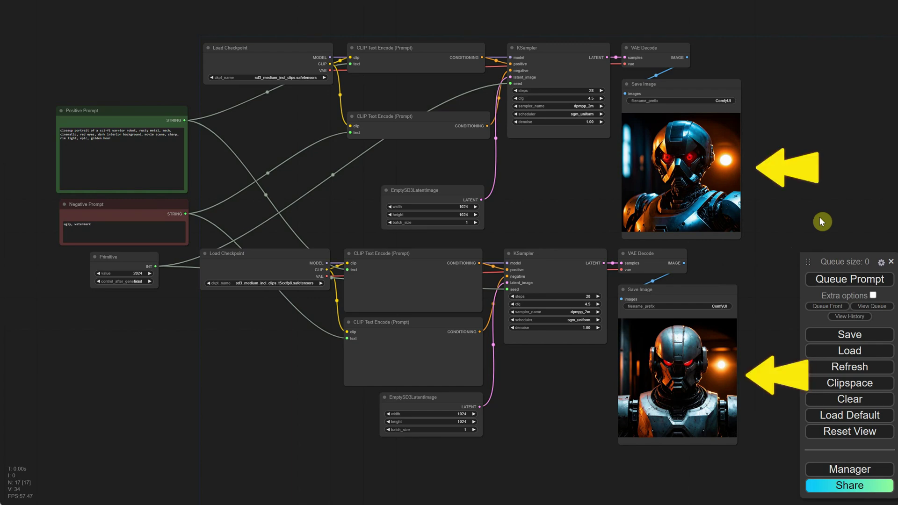
# Step: Box-select the lower workflow and paste a copy of it as a third workflow
pyautogui.scroll(9, 317, 154)
pyautogui.moveTo(291, 100); pyautogui.dragTo(332, 242)
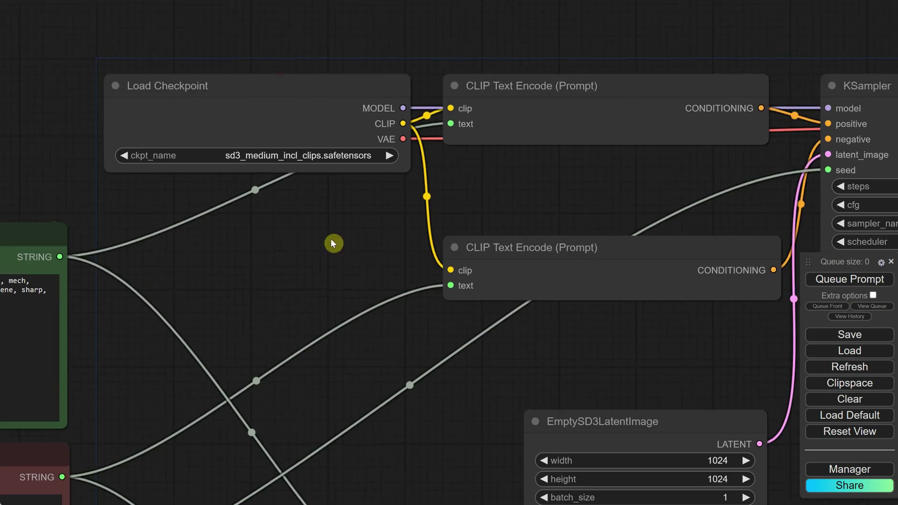
pyautogui.scroll(-5, 327, 220)
pyautogui.scroll(-5, 330, 220)
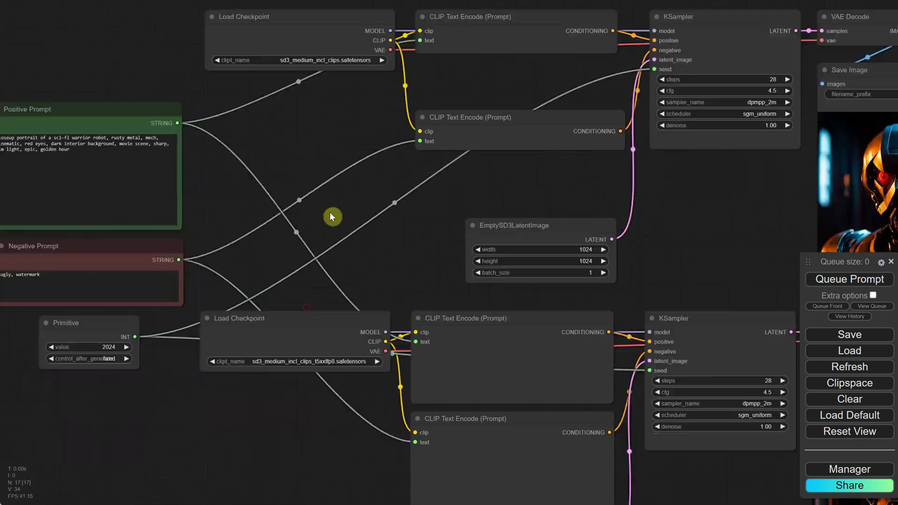
pyautogui.scroll(4, 301, 331)
pyautogui.scroll(-9, 313, 304)
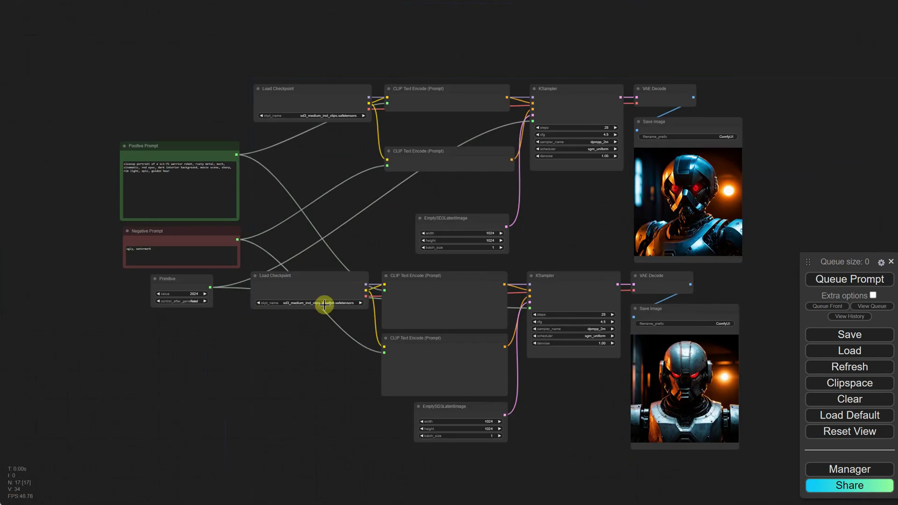
pyautogui.moveTo(299, 381); pyautogui.dragTo(293, 272)
pyautogui.moveTo(744, 375); pyautogui.dragTo(136, 166)
pyautogui.hotkey('ctrl', 'c')
pyautogui.hotkey('ctrl', 'v')
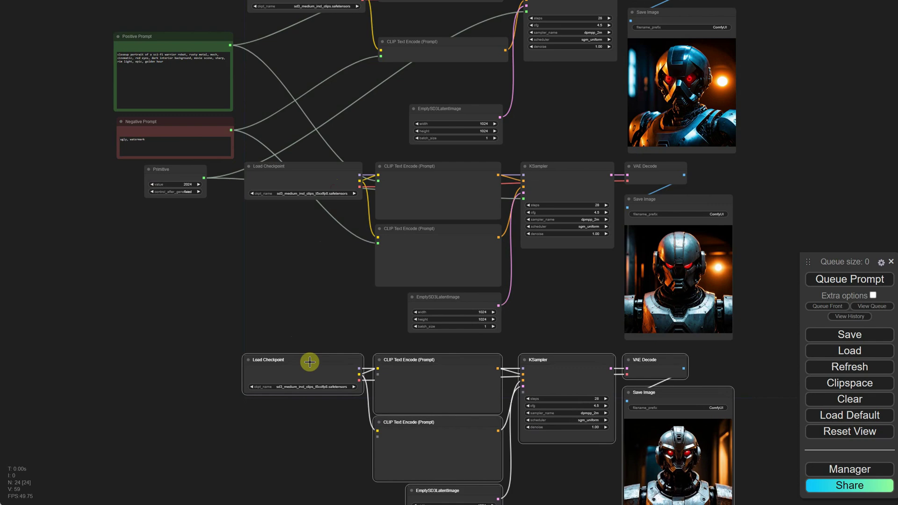
# Step: Set the third workflow's checkpoint to sd3_medium_incl_clips_t5xxlfp16.safetensors
pyautogui.scroll(10, 344, 381)
pyautogui.click(349, 381)
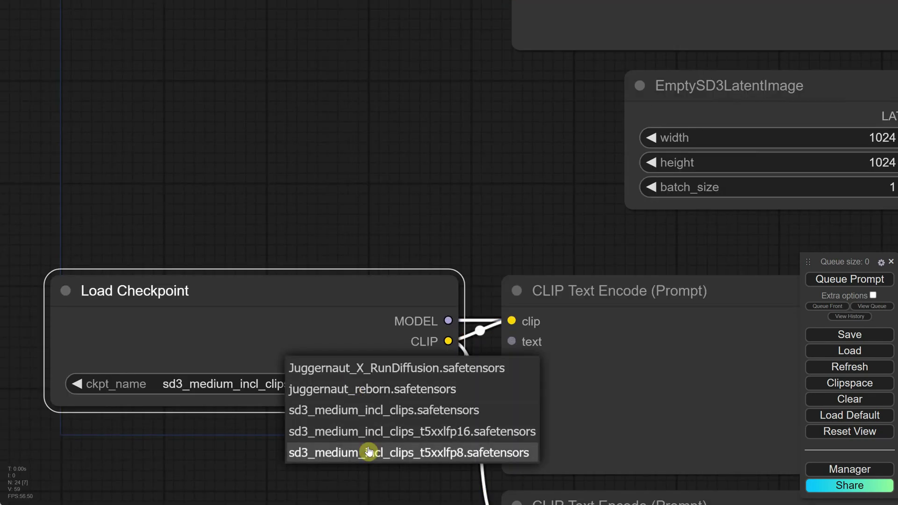
pyautogui.click(426, 431)
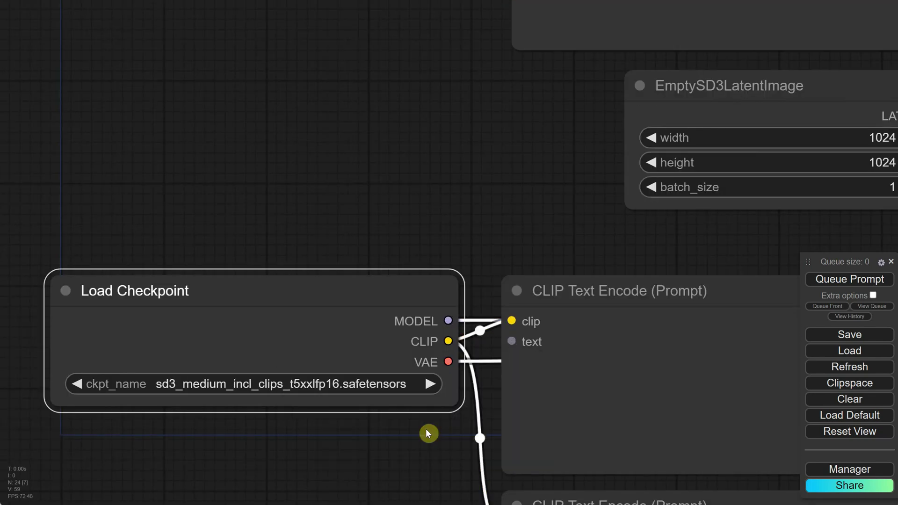
# Step: Link the shared seed and Negative Prompt into the third workflow's sampler and encoder
pyautogui.scroll(-5, 344, 237)
pyautogui.scroll(-5, 343, 216)
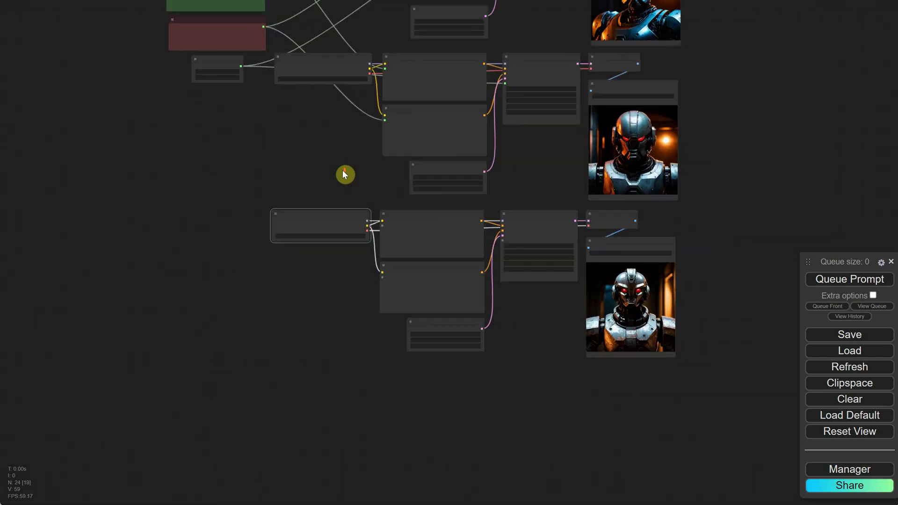
pyautogui.scroll(5, 342, 170)
pyautogui.scroll(-2, 319, 215)
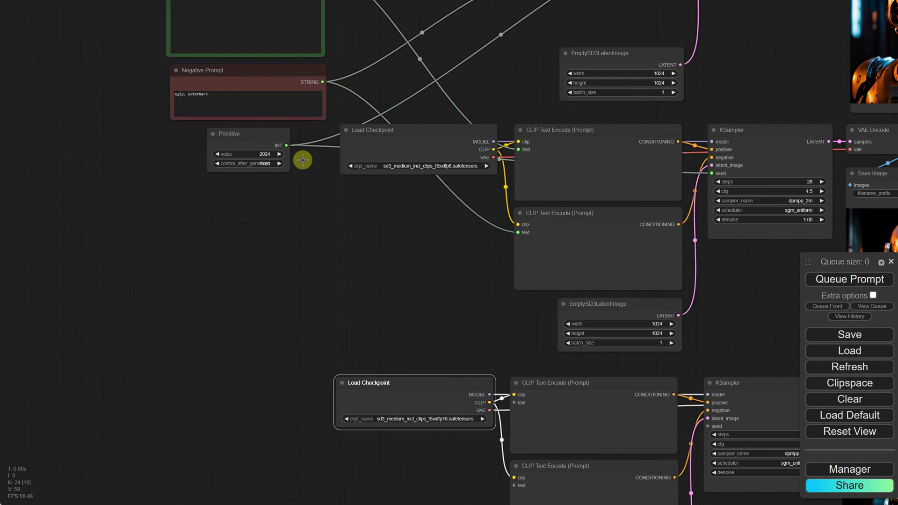
pyautogui.moveTo(286, 146); pyautogui.dragTo(708, 427)
pyautogui.scroll(-3, 309, 127)
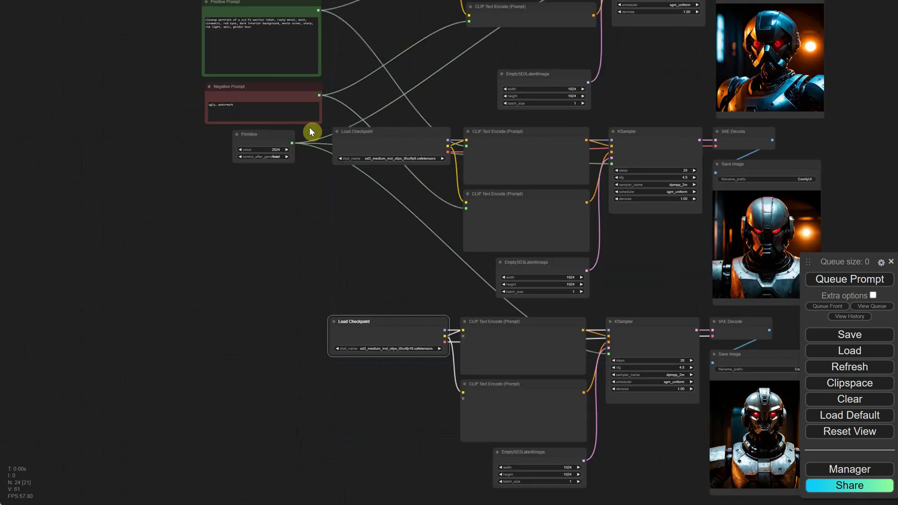
pyautogui.moveTo(319, 95); pyautogui.dragTo(463, 398)
# Step: Move the Positive, Negative and seed nodes down-left and recentre the graph
pyautogui.scroll(-6, 390, 221)
pyautogui.scroll(1, 391, 222)
pyautogui.moveTo(365, 201); pyautogui.dragTo(262, 61)
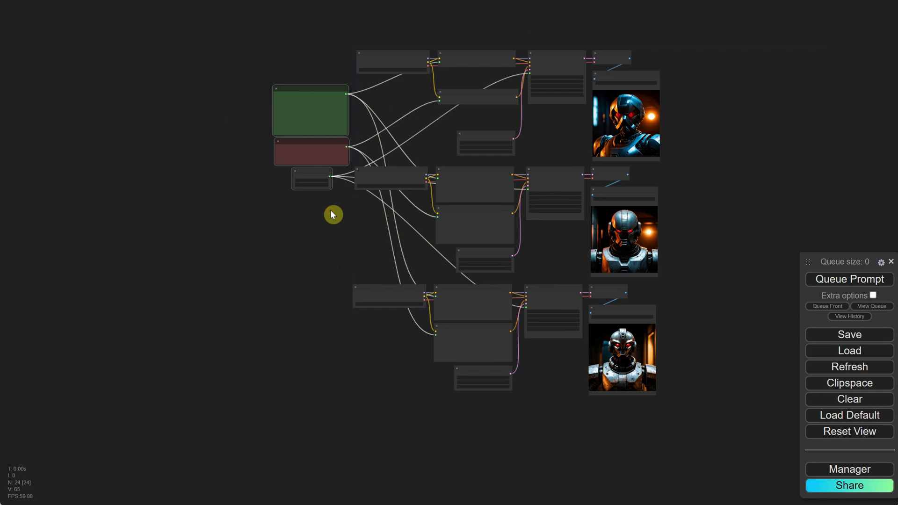
pyautogui.moveTo(322, 145); pyautogui.dragTo(308, 197)
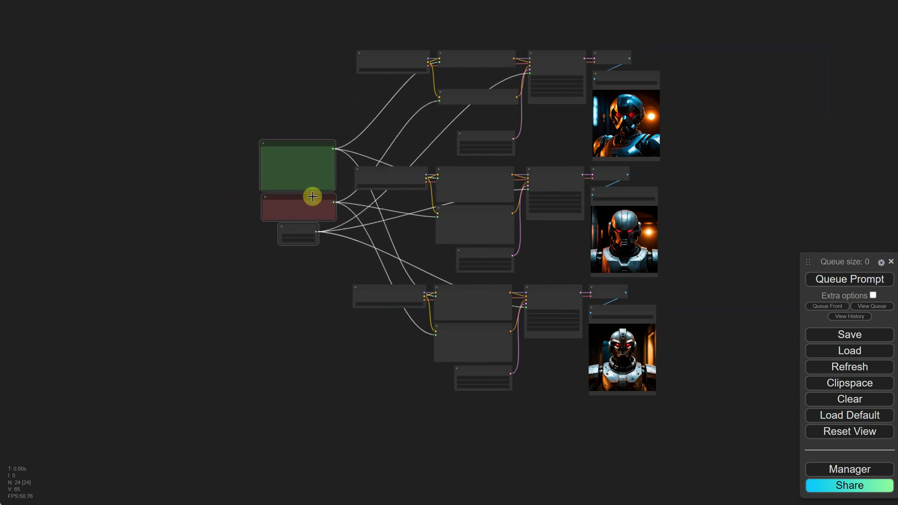
pyautogui.scroll(2, 313, 195)
pyautogui.scroll(1, 296, 230)
pyautogui.scroll(-1, 296, 229)
pyautogui.moveTo(296, 230); pyautogui.dragTo(245, 298)
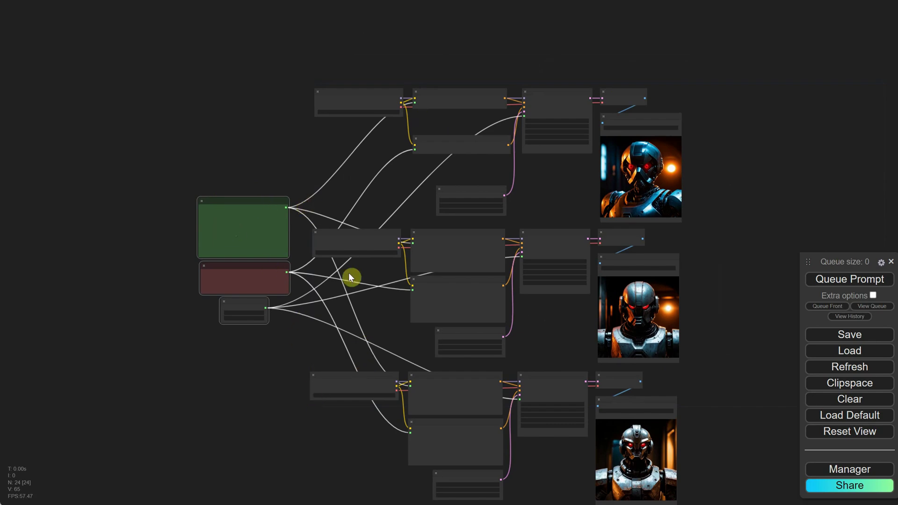
pyautogui.scroll(1, 613, 239)
# Step: Arrange the three Save Image previews in a row, moving the seed node aside
pyautogui.scroll(6, 225, 286)
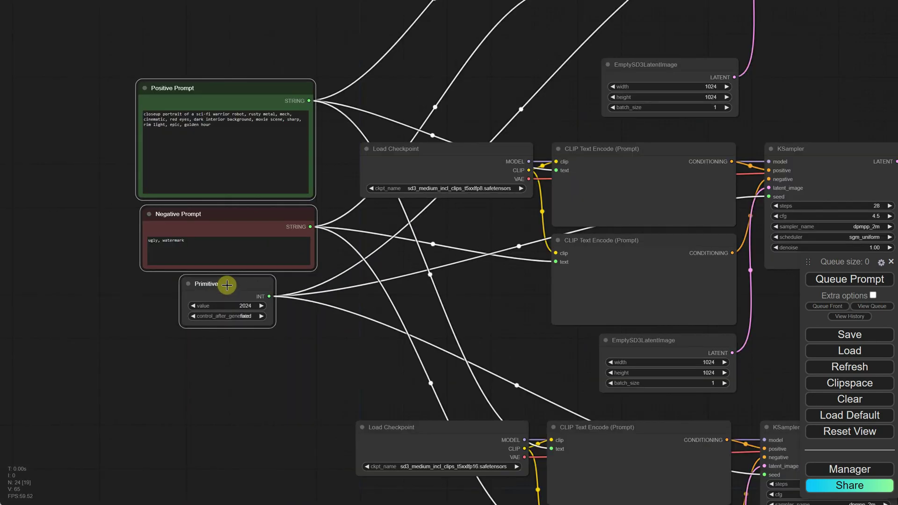
pyautogui.scroll(-7, 225, 286)
pyautogui.moveTo(225, 286); pyautogui.dragTo(792, 30)
pyautogui.moveTo(768, 156); pyautogui.dragTo(447, 185)
pyautogui.moveTo(330, 245); pyautogui.dragTo(427, 119)
pyautogui.moveTo(325, 423); pyautogui.dragTo(525, 114)
pyautogui.scroll(5, 525, 114)
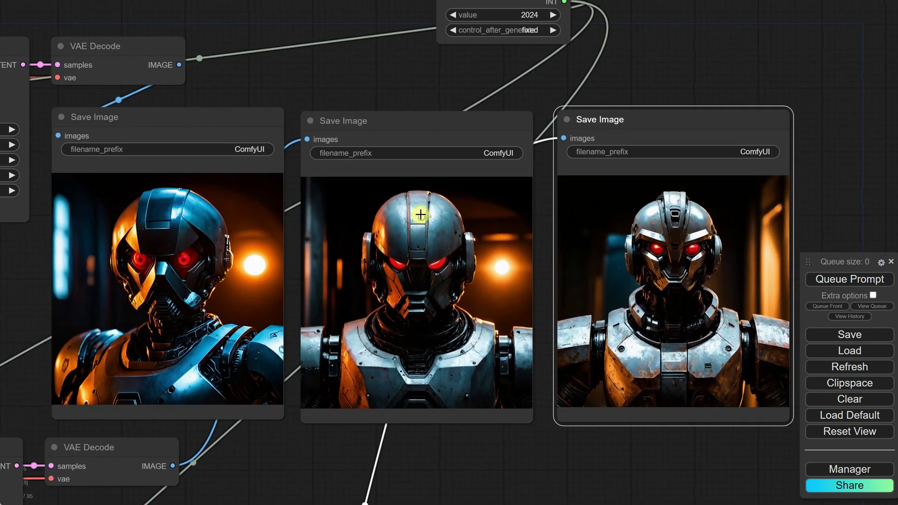
pyautogui.moveTo(612, 124); pyautogui.dragTo(600, 124)
# Step: Set the seed's control_after_generate to increment and resize the node above the previews
pyautogui.moveTo(519, 3); pyautogui.dragTo(437, 52)
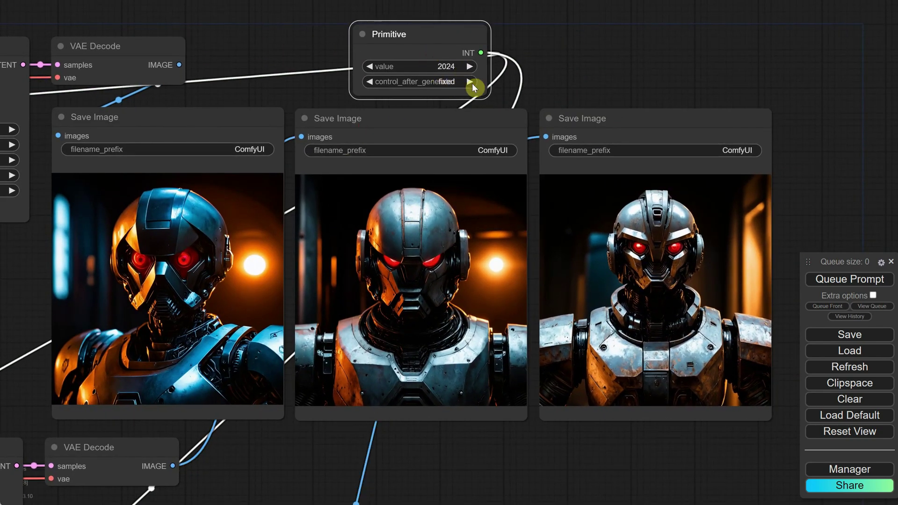
pyautogui.moveTo(473, 88); pyautogui.dragTo(445, 38)
pyautogui.click(458, 85)
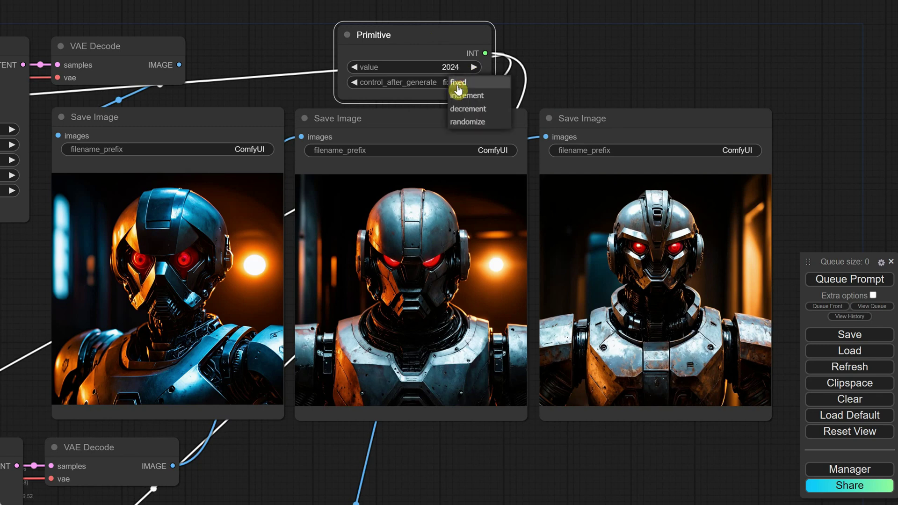
pyautogui.click(462, 100)
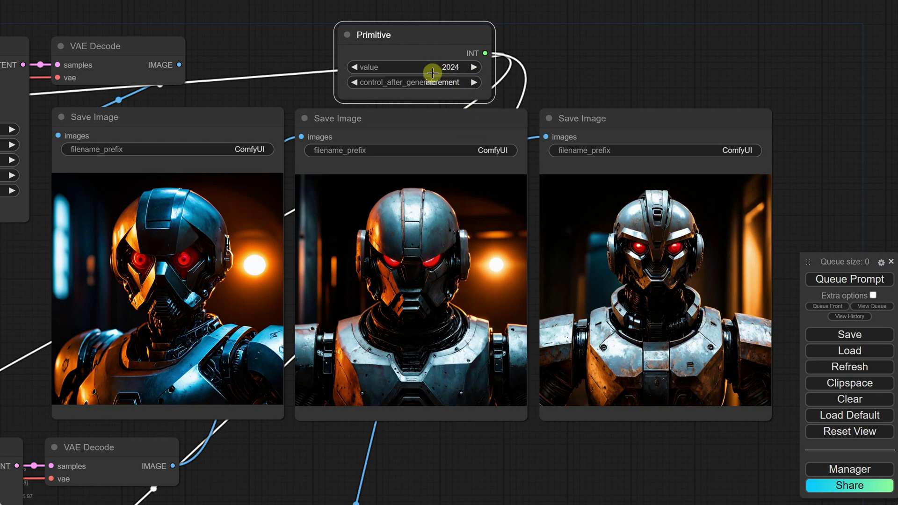
pyautogui.moveTo(496, 102); pyautogui.dragTo(515, 100)
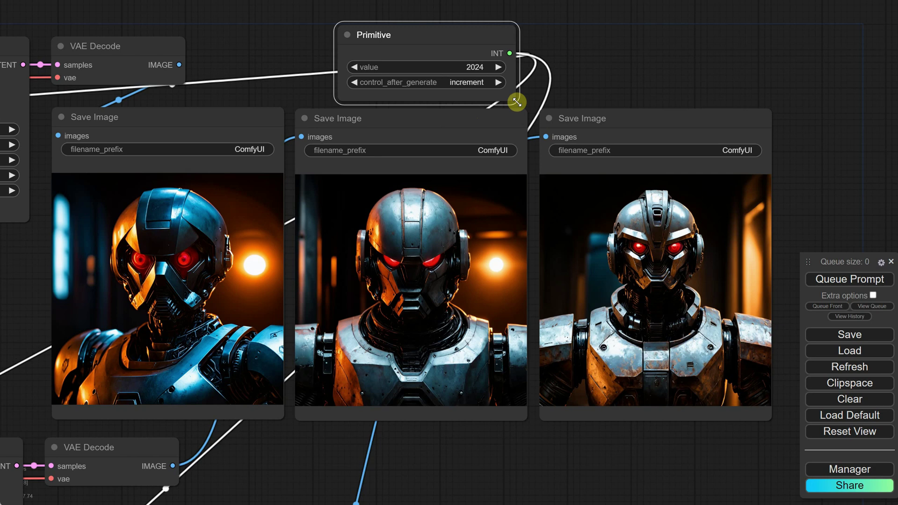
pyautogui.moveTo(450, 37); pyautogui.dragTo(432, 33)
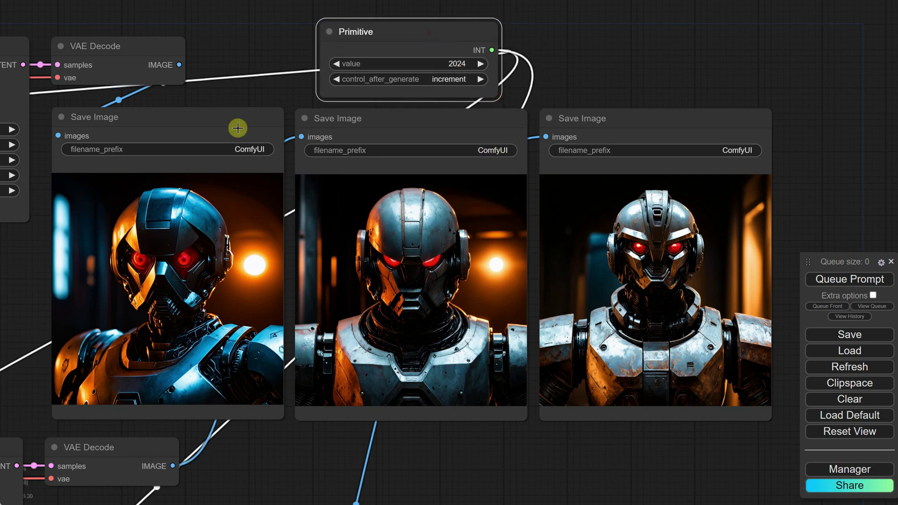
# Step: Set the left, middle and right filename prefixes to Med_Clips, Med_FP8 and Med_FP16
pyautogui.click(251, 149)
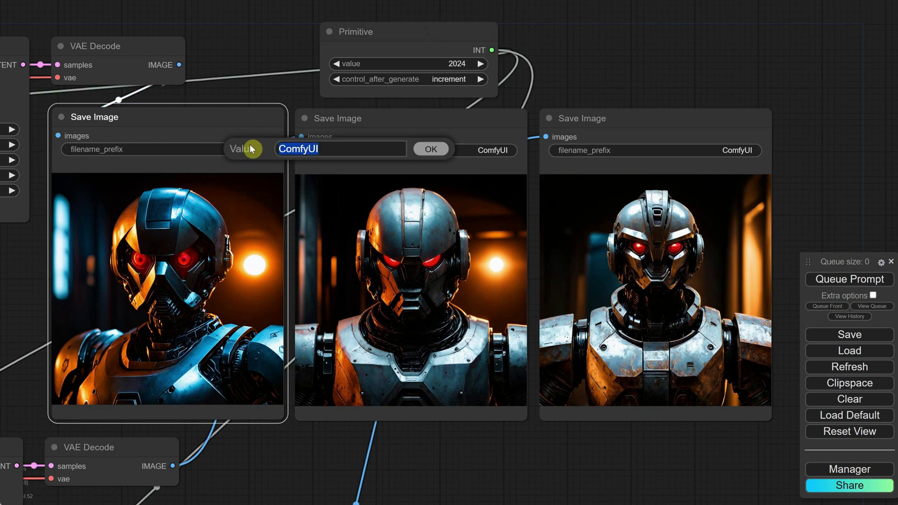
pyautogui.write('Med_Clips')
pyautogui.press('Return')
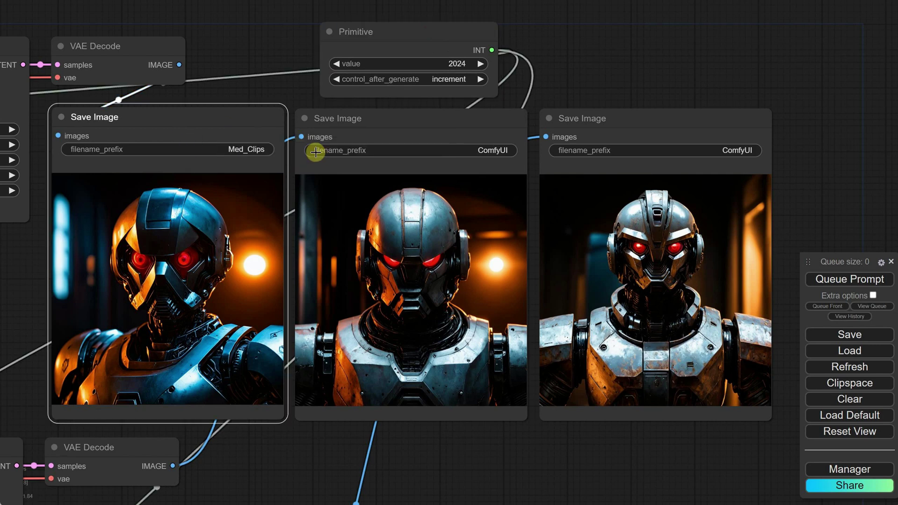
pyautogui.click(477, 150)
pyautogui.write('Med_')
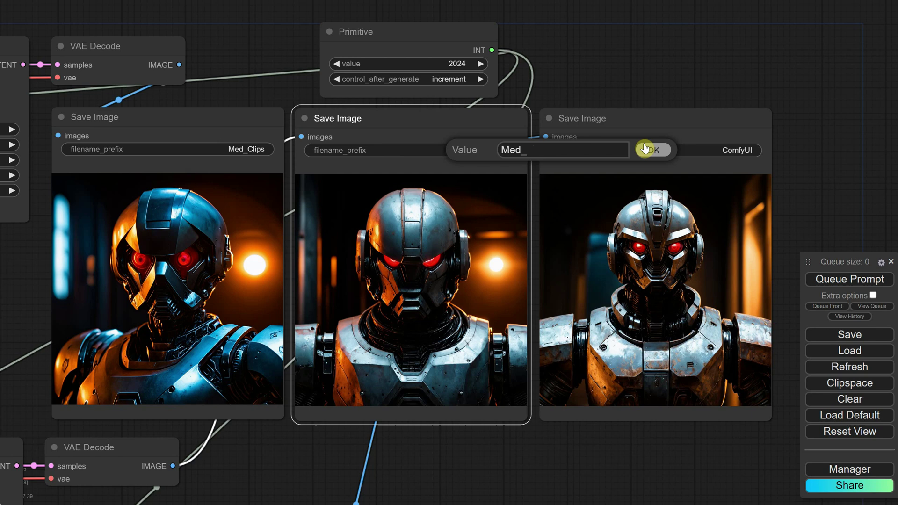
pyautogui.write('FP8')
pyautogui.press('Return')
pyautogui.click(638, 151)
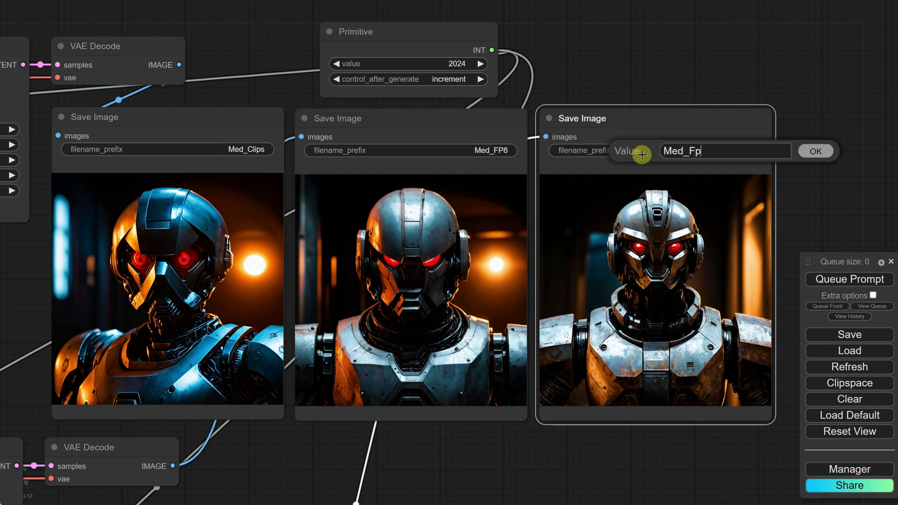
pyautogui.write('Med_FP16')
pyautogui.press('Return')
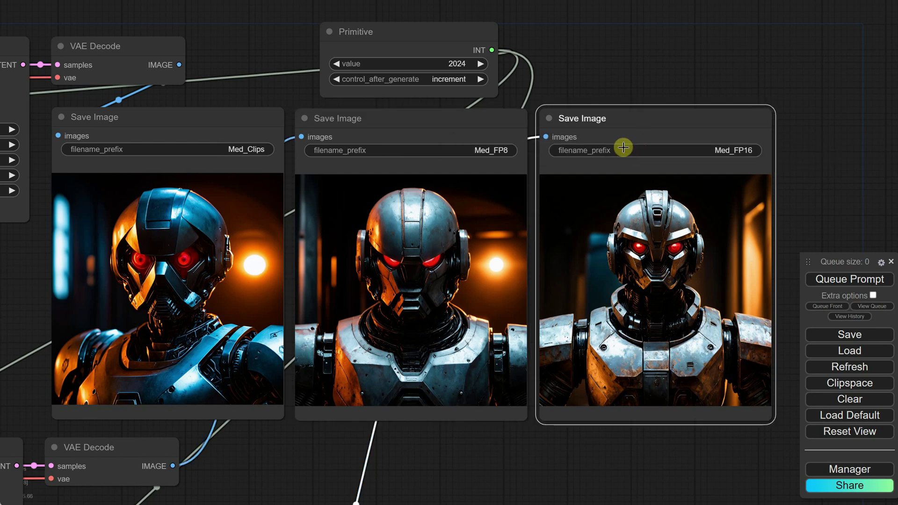
# Step: Queue the workflows for new robot images and pan across the results
pyautogui.click(844, 281)
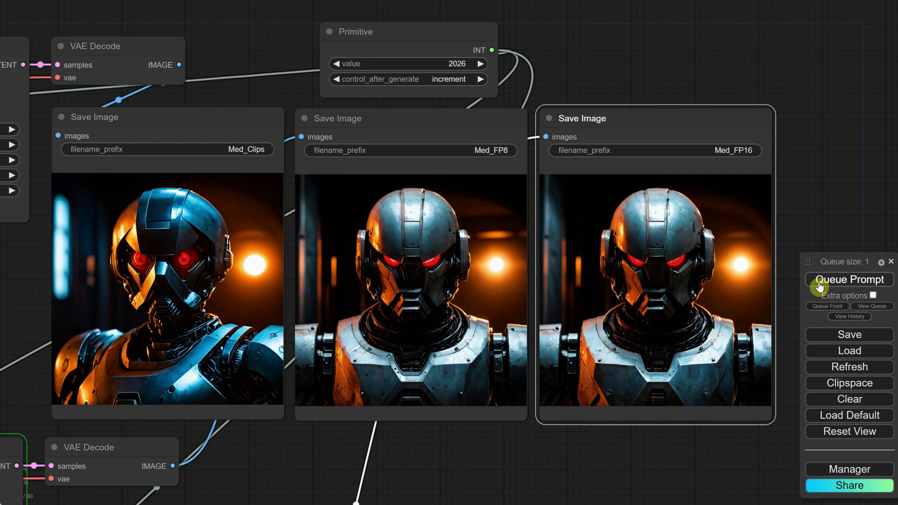
pyautogui.scroll(8, 251, 297)
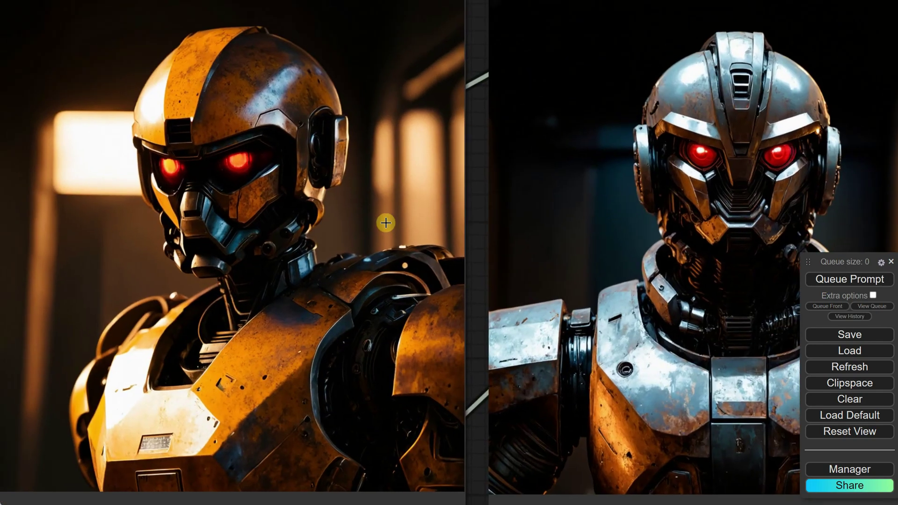
pyautogui.scroll(3, 271, 235)
pyautogui.scroll(-2, 272, 235)
pyautogui.moveTo(271, 234); pyautogui.dragTo(210, 236)
pyautogui.scroll(2, 289, 239)
pyautogui.scroll(-2, 552, 245)
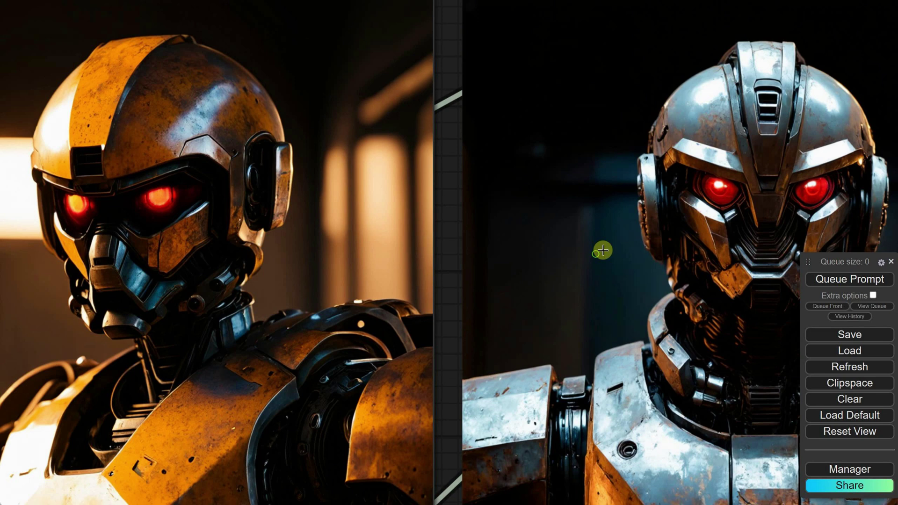
# Step: Centre and line up the two silver robot renders, zoomed in, for comparison
pyautogui.moveTo(603, 250); pyautogui.dragTo(437, 229)
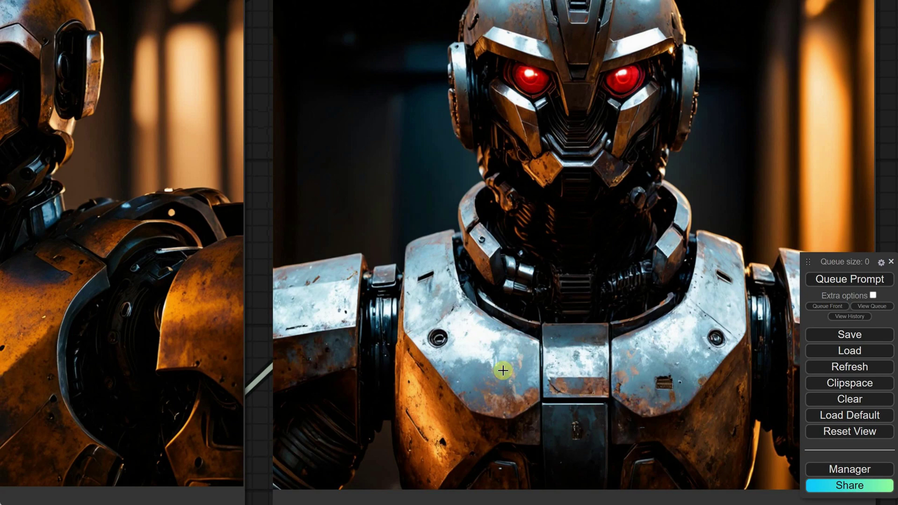
pyautogui.scroll(-3, 501, 366)
pyautogui.moveTo(547, 317); pyautogui.dragTo(413, 236)
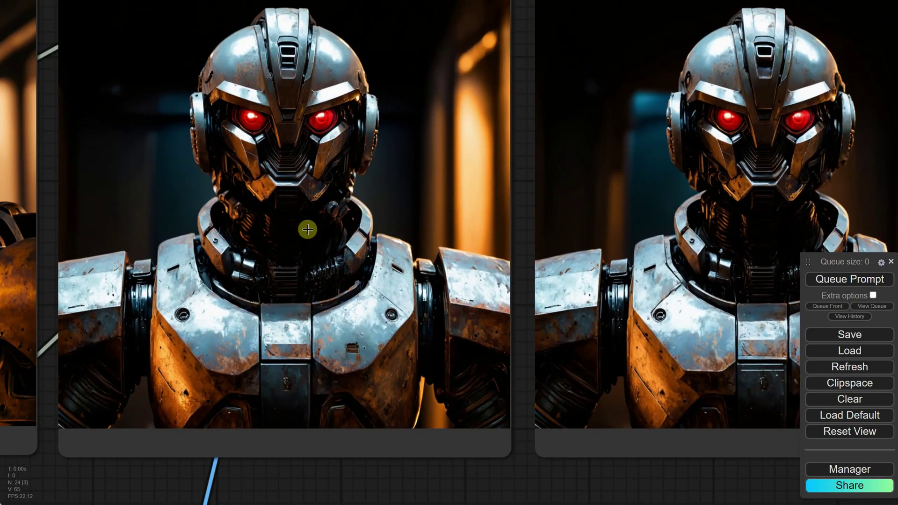
pyautogui.moveTo(307, 227); pyautogui.dragTo(218, 257)
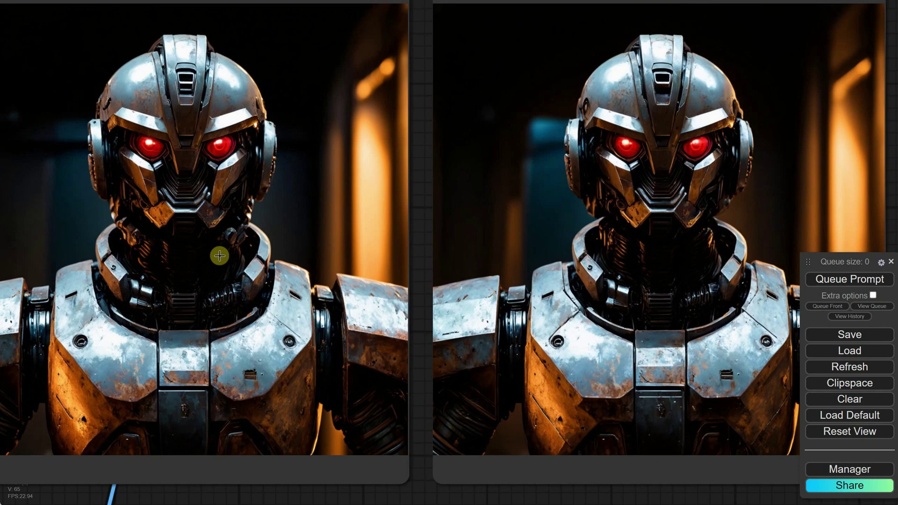
pyautogui.scroll(1, 325, 235)
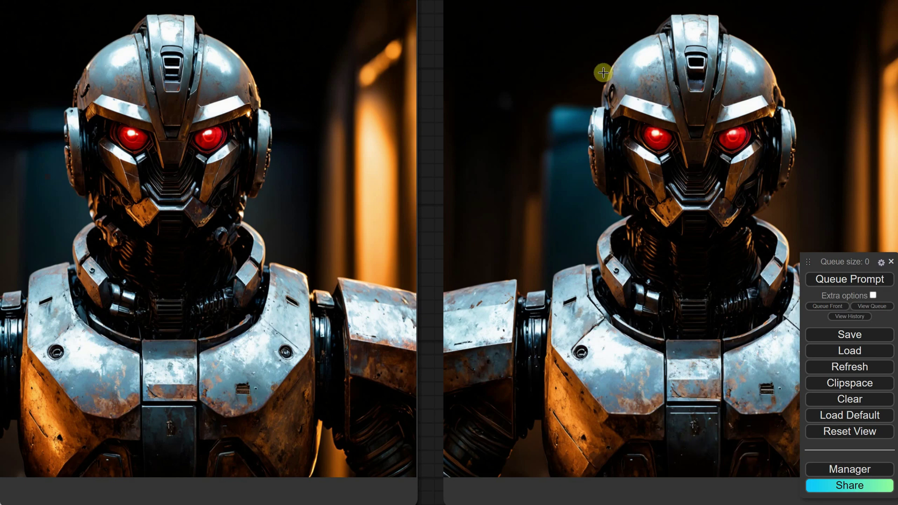
# Step: Queue a new generation and pan between the resulting blue, rusted robot renders
pyautogui.click(865, 281)
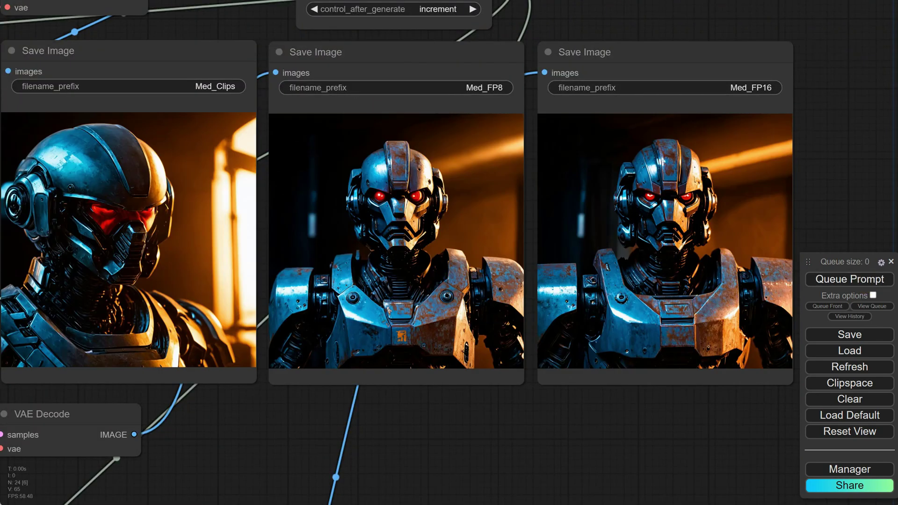
pyautogui.scroll(8, 294, 251)
pyautogui.moveTo(237, 222); pyautogui.dragTo(612, 225)
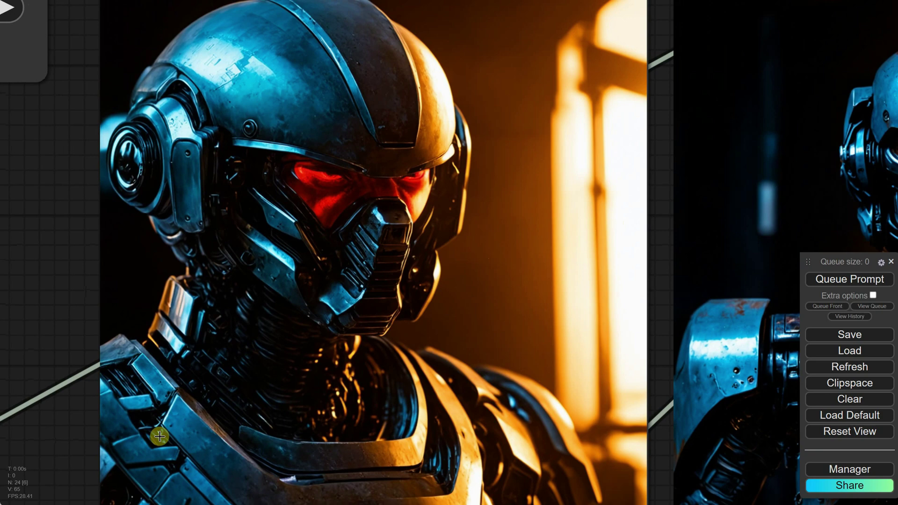
pyautogui.moveTo(624, 262); pyautogui.dragTo(387, 215)
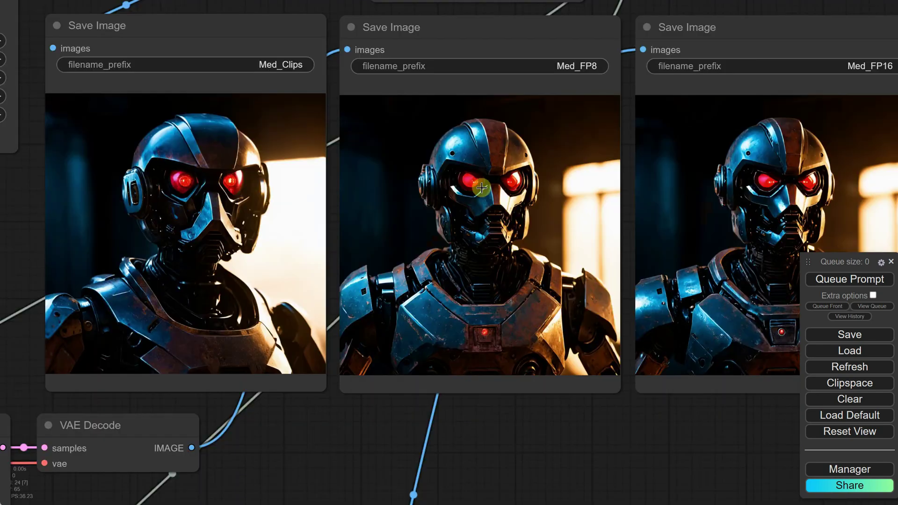
# Step: Zoom and pan across the three dark robot renders to compare their red chest lights, then zoom out
pyautogui.scroll(10, 301, 222)
pyautogui.moveTo(297, 222); pyautogui.dragTo(339, 176)
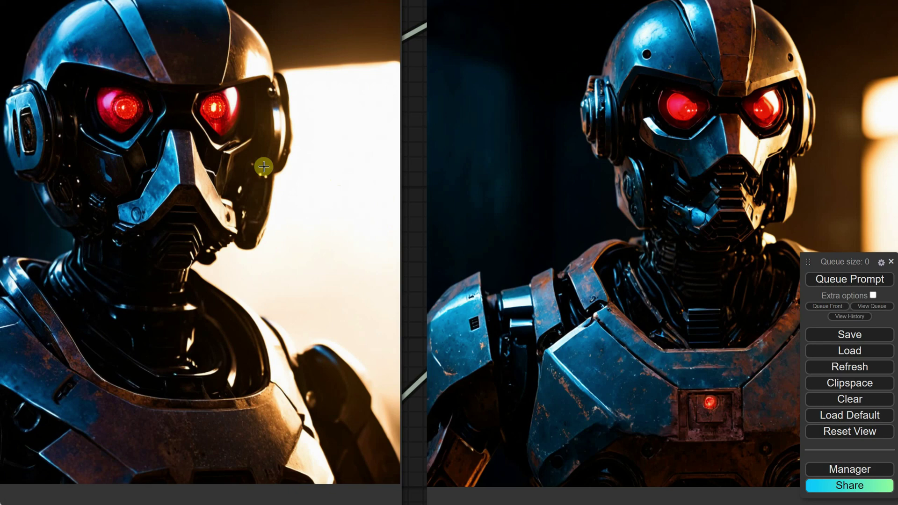
pyautogui.moveTo(264, 167); pyautogui.dragTo(816, 107)
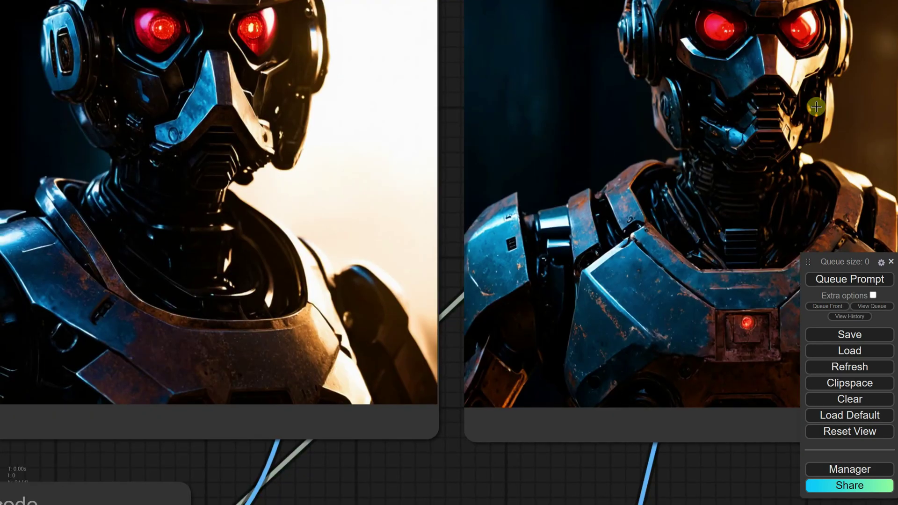
pyautogui.moveTo(593, 285); pyautogui.dragTo(358, 262)
pyautogui.scroll(5, 482, 307)
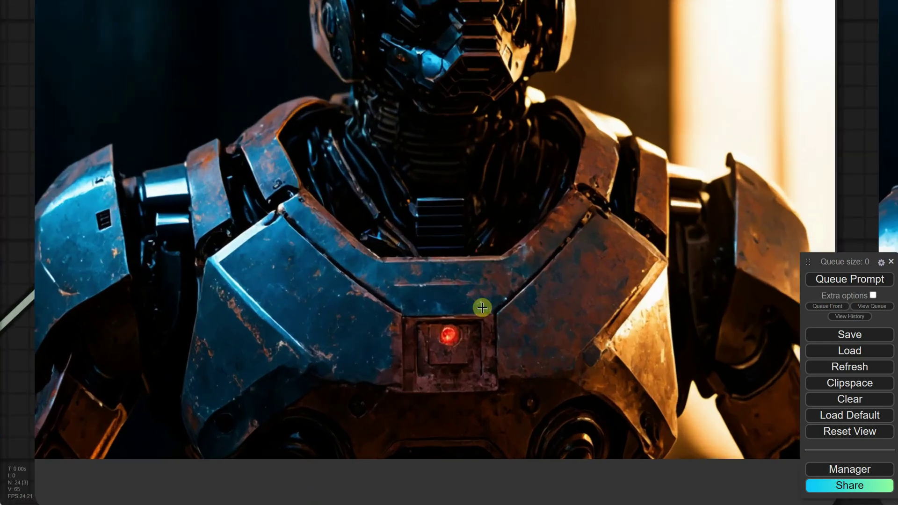
pyautogui.scroll(-2, 482, 307)
pyautogui.scroll(-3, 487, 276)
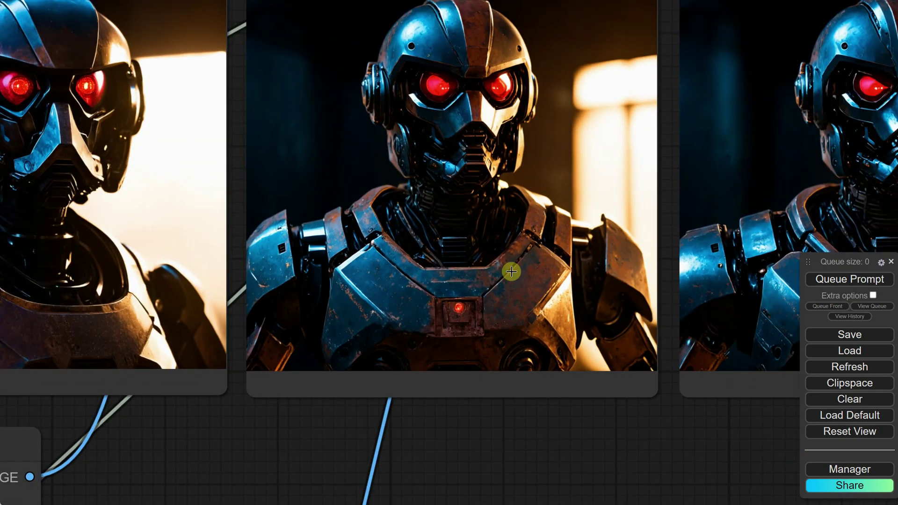
pyautogui.moveTo(511, 271); pyautogui.dragTo(361, 248)
pyautogui.scroll(4, 479, 296)
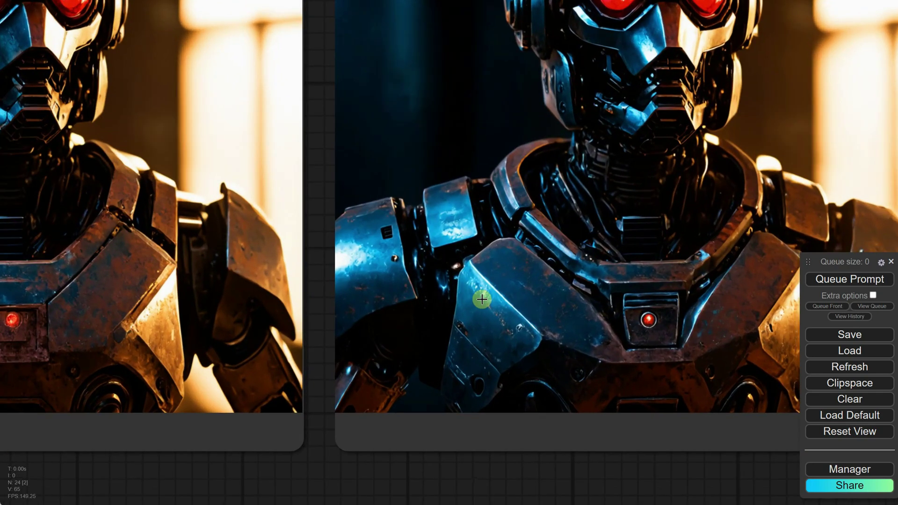
pyautogui.moveTo(482, 300); pyautogui.dragTo(499, 252)
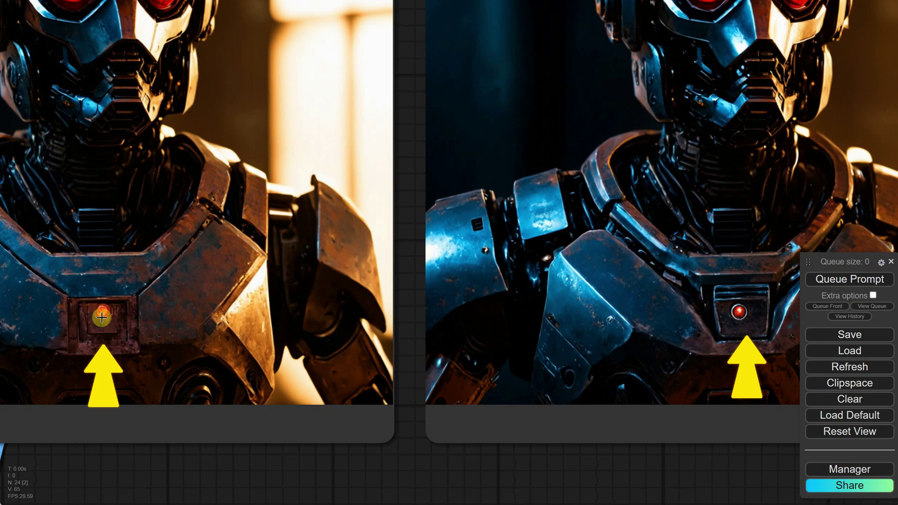
pyautogui.hscroll(2, 585, 271)
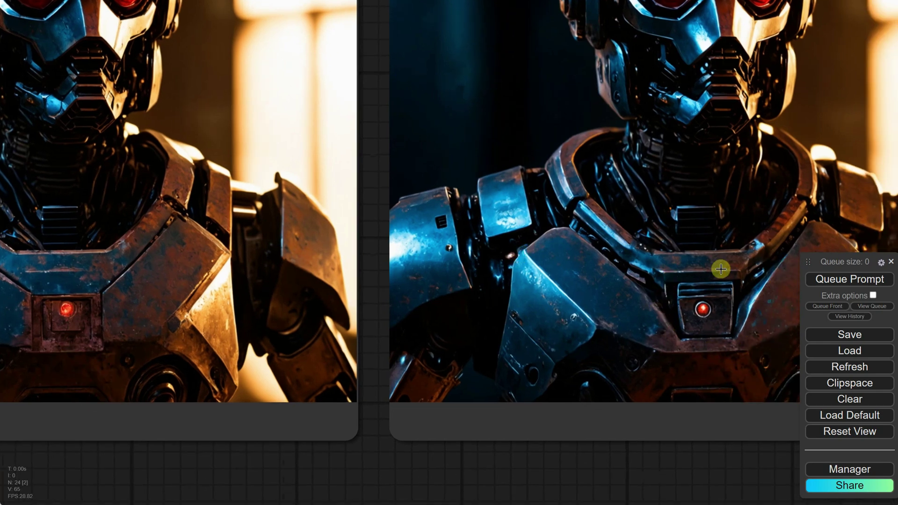
pyautogui.hscroll(-4, 281, 248)
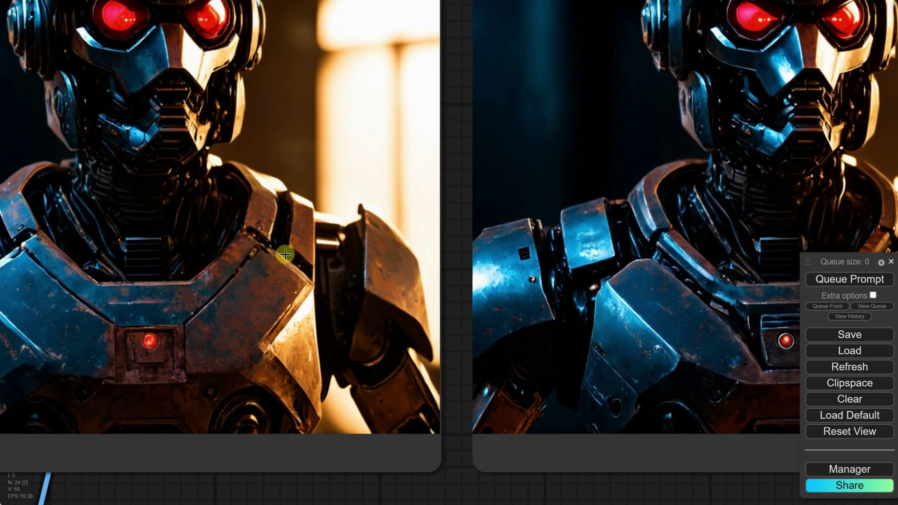
pyautogui.hscroll(-3, 331, 253)
pyautogui.hscroll(4, 327, 247)
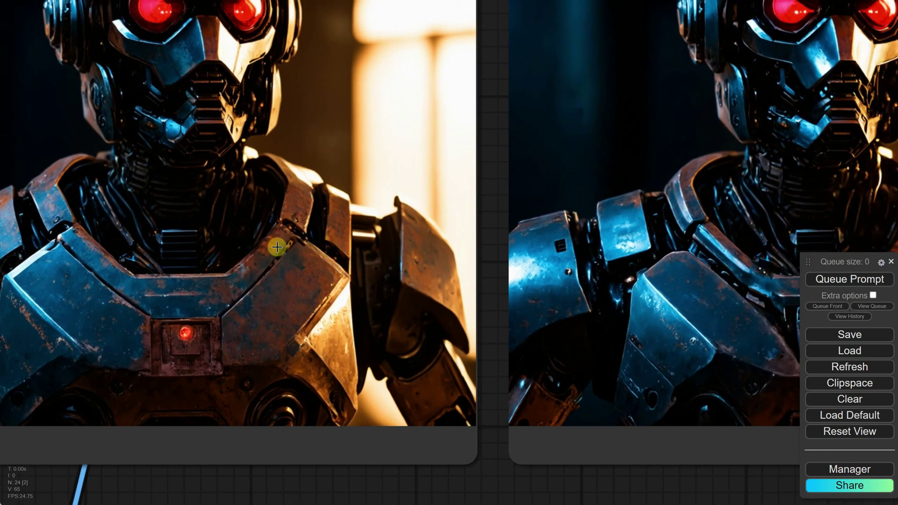
pyautogui.scroll(-2, 291, 238)
pyautogui.scroll(3, 476, 233)
pyautogui.scroll(1, 482, 249)
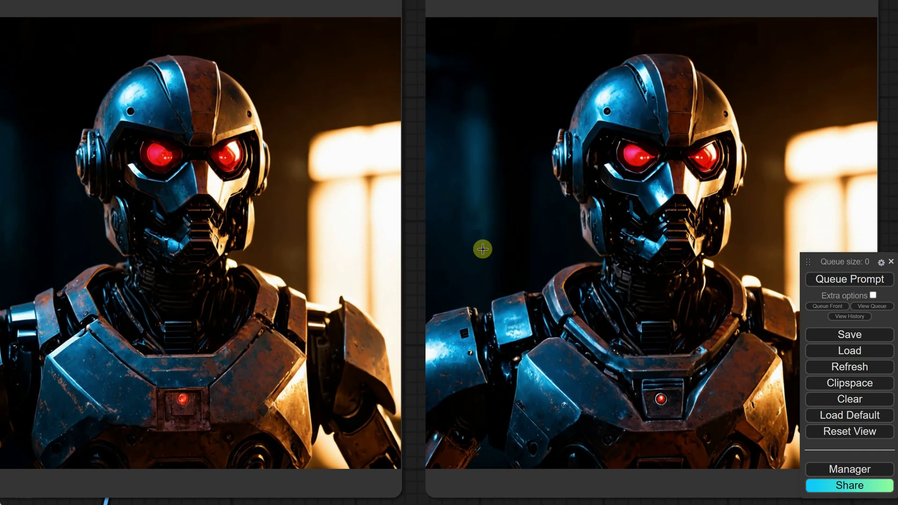
pyautogui.scroll(3, 489, 251)
pyautogui.hscroll(-2, 549, 167)
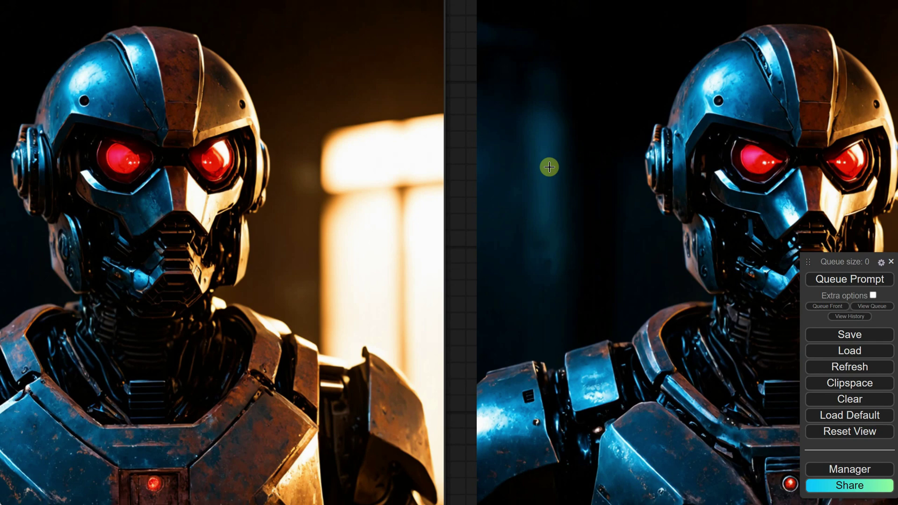
pyautogui.hscroll(4, 547, 166)
pyautogui.scroll(-2, 551, 160)
pyautogui.hscroll(-5, 530, 145)
pyautogui.scroll(-2, 583, 124)
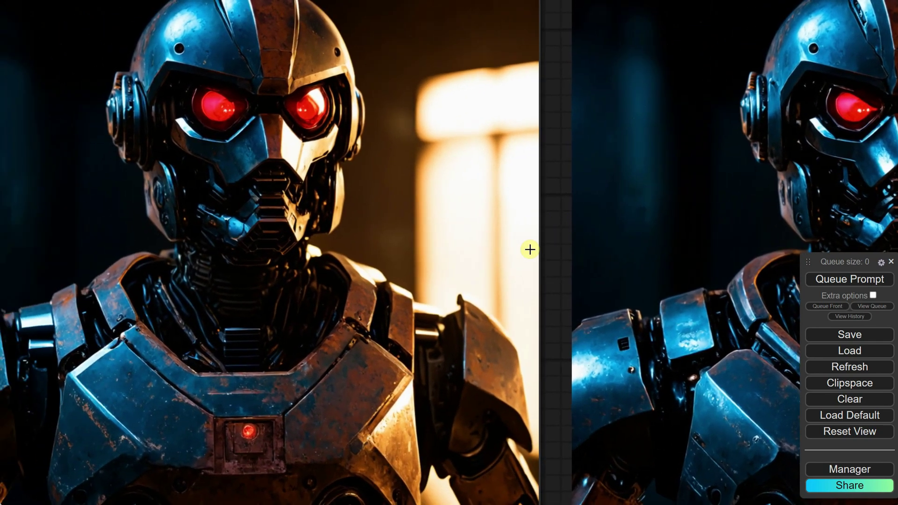
pyautogui.hscroll(2, 634, 262)
pyautogui.scroll(-3, 629, 253)
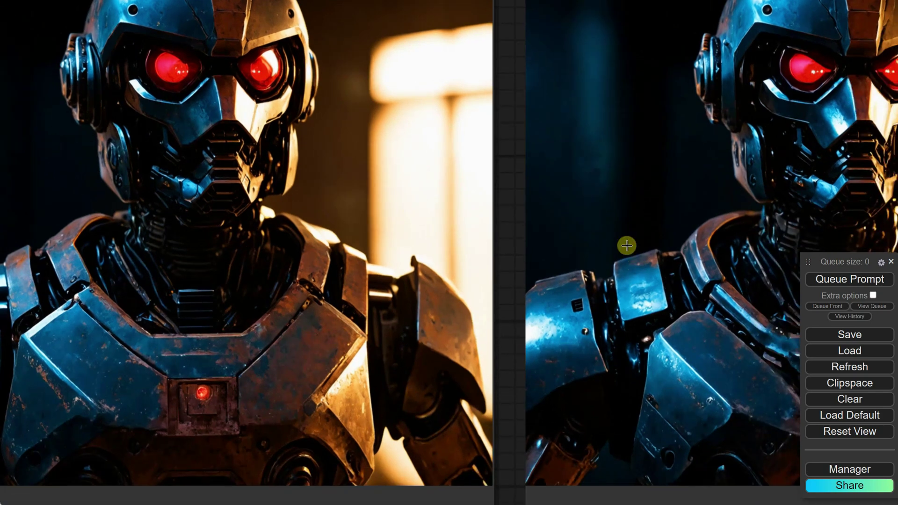
pyautogui.scroll(-1, 628, 239)
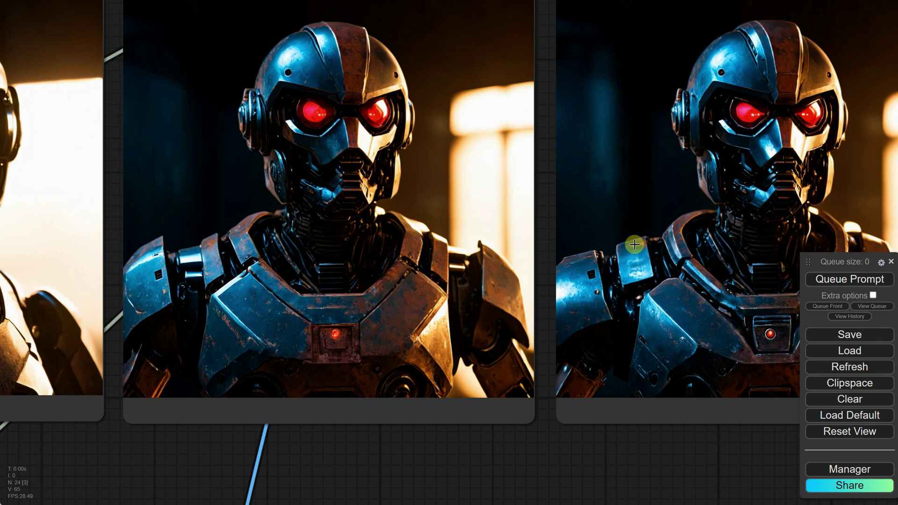
pyautogui.scroll(-2, 634, 245)
pyautogui.scroll(-1, 537, 270)
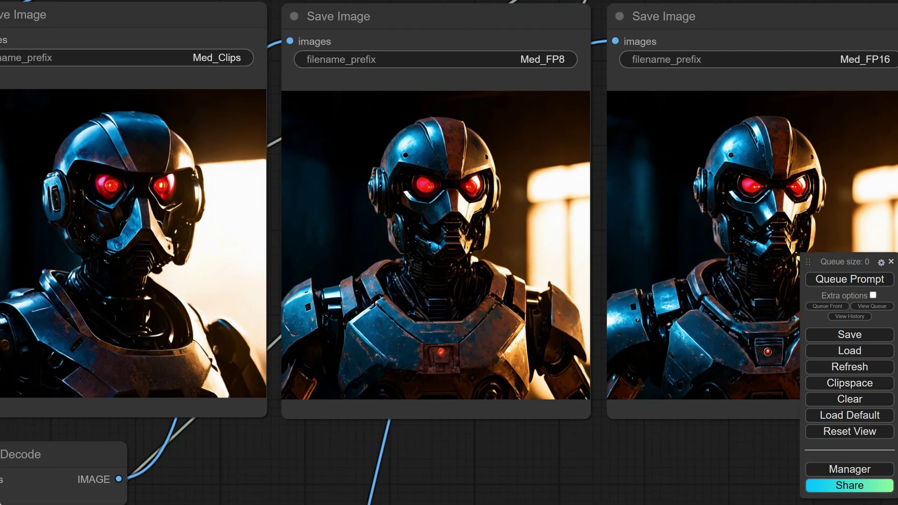
pyautogui.scroll(-12, 478, 243)
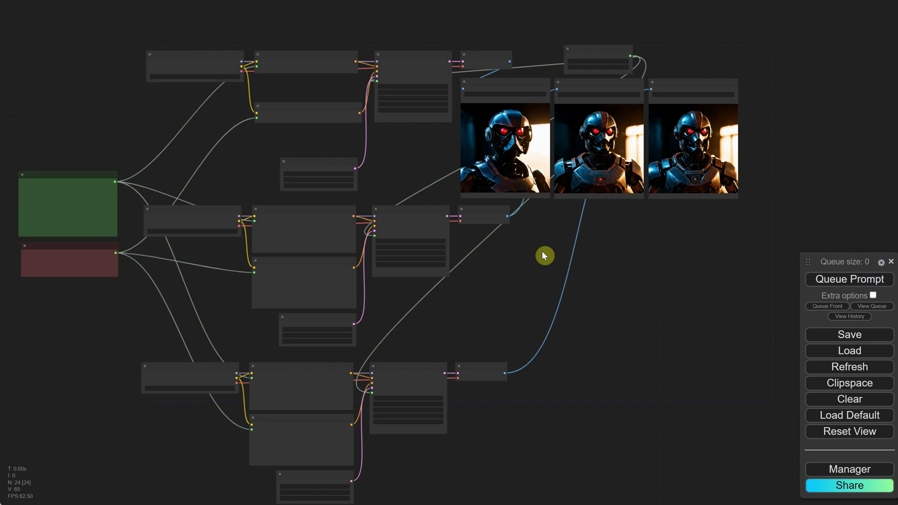
# Step: Move the third robot preview down beside the bottom workflow row
pyautogui.moveTo(542, 252)
pyautogui.mouseDown()
pyautogui.moveTo(505, 246)
pyautogui.moveTo(539, 237)
pyautogui.mouseUp()
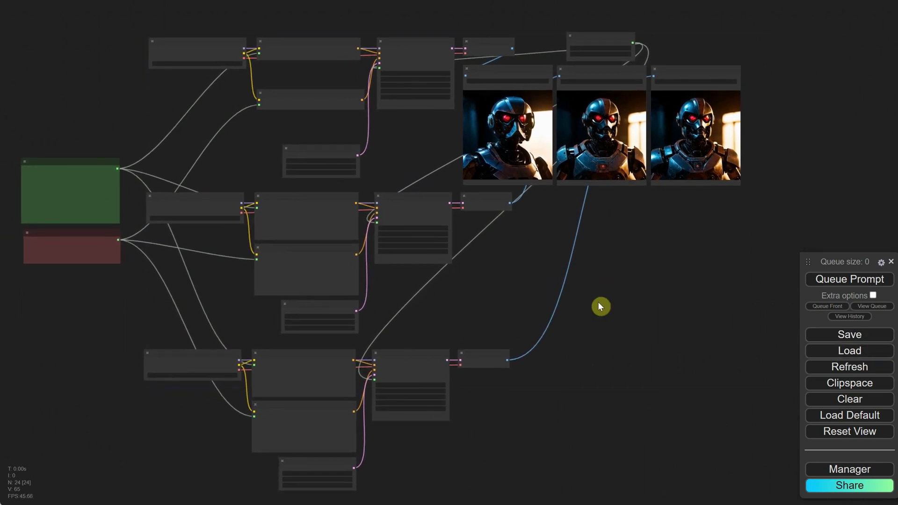
pyautogui.scroll(-3, 597, 307)
pyautogui.scroll(1, 598, 307)
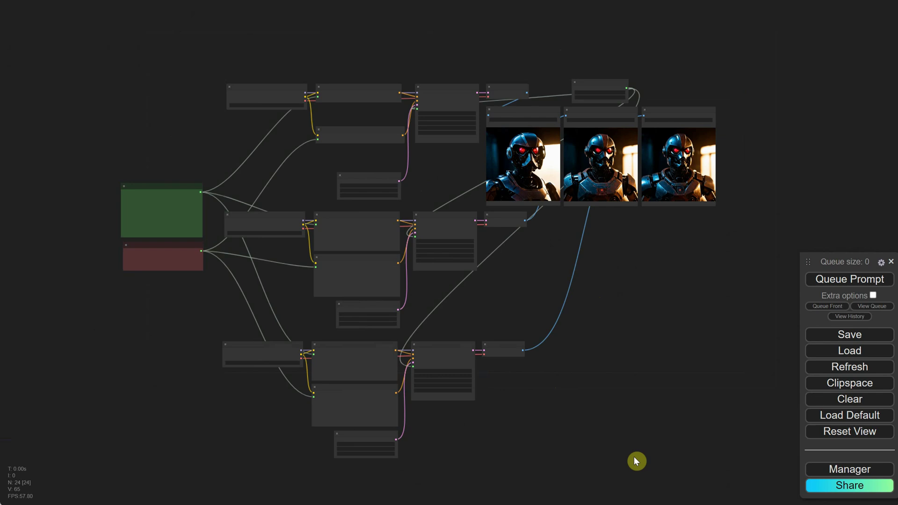
pyautogui.moveTo(684, 158); pyautogui.dragTo(580, 385)
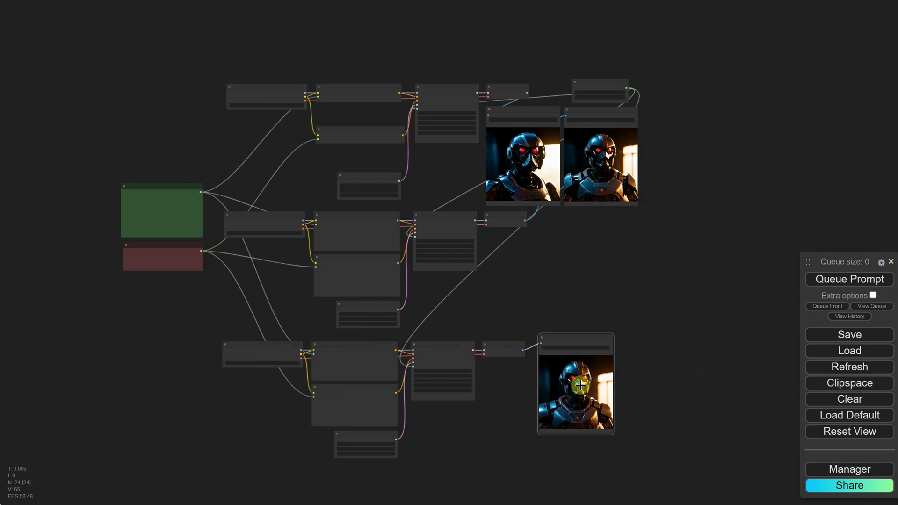
pyautogui.moveTo(683, 457); pyautogui.dragTo(621, 427)
pyautogui.moveTo(437, 419); pyautogui.dragTo(639, 442)
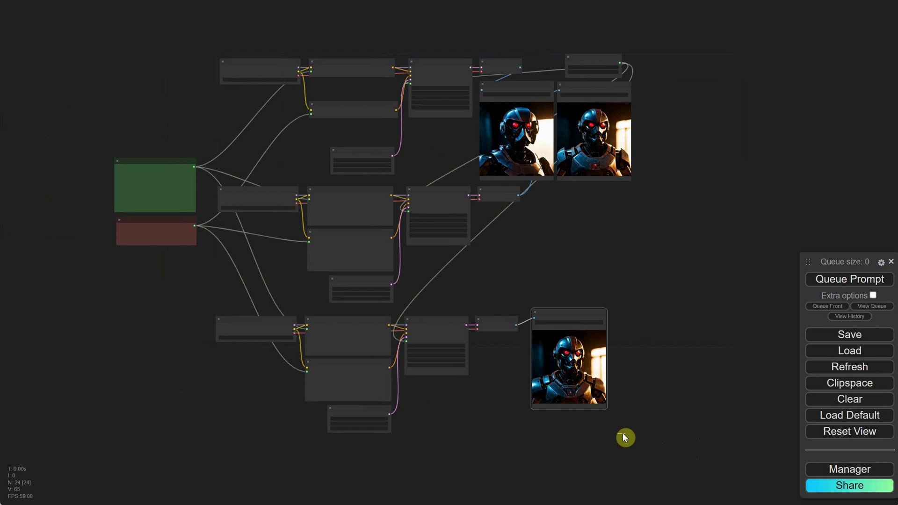
# Step: Box-select and delete the bottom and middle workflow rows, removing the FP8 and FP16 copies
pyautogui.moveTo(622, 433); pyautogui.dragTo(172, 314)
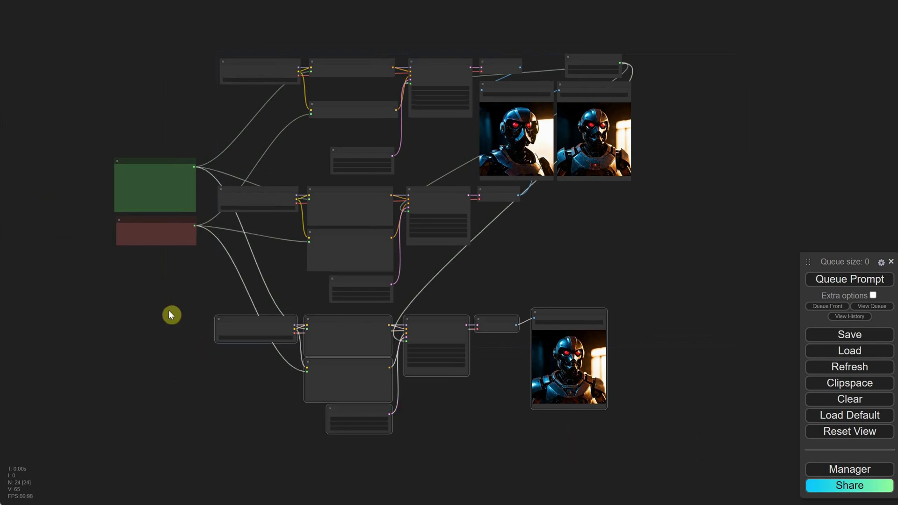
pyautogui.press('Delete')
pyautogui.scroll(2, 448, 284)
pyautogui.moveTo(622, 44); pyautogui.dragTo(576, 201)
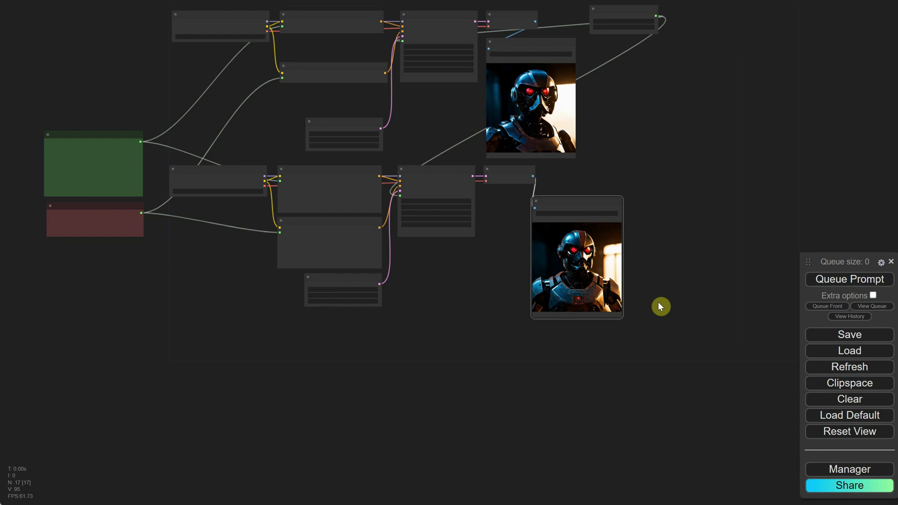
pyautogui.moveTo(680, 337); pyautogui.dragTo(248, 179)
pyautogui.press('Delete')
# Step: Move the remaining Med_Clips Save Image node further right
pyautogui.scroll(-1, 340, 235)
pyautogui.moveTo(340, 235); pyautogui.dragTo(411, 243)
pyautogui.scroll(2, 411, 242)
pyautogui.moveTo(591, 91); pyautogui.dragTo(647, 90)
# Step: Place the seed Primitive beside the prompts and load EP03_Basic_SDXL_TXT2IMG_Workflow.json above the SD3 workflow
pyautogui.moveTo(682, 29); pyautogui.dragTo(114, 293)
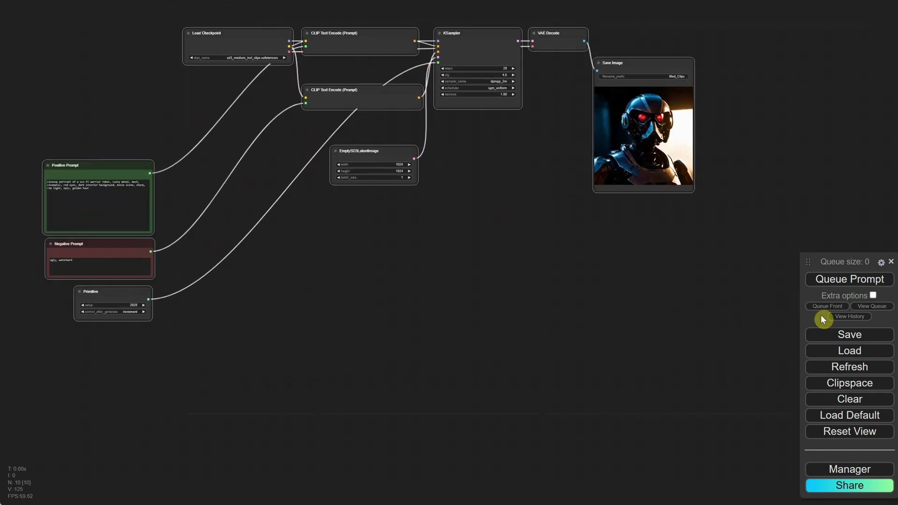
pyautogui.click(837, 352)
pyautogui.doubleClick(127, 129)
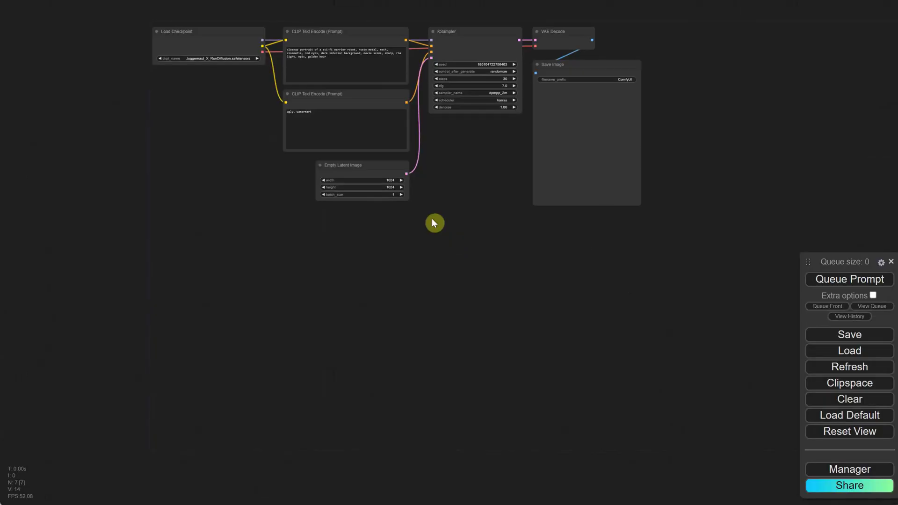
pyautogui.moveTo(767, 238); pyautogui.dragTo(307, 224)
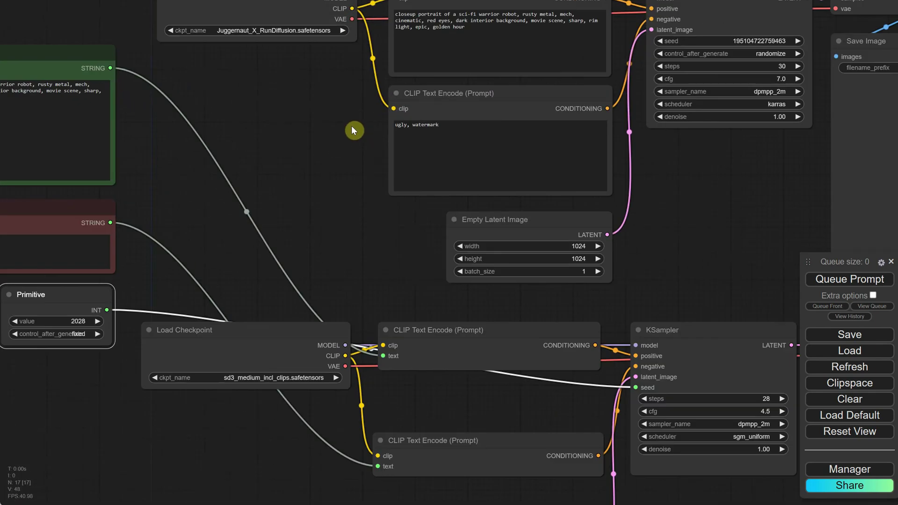
pyautogui.moveTo(352, 130); pyautogui.dragTo(434, 245)
# Step: Convert the SDXL encoder text to inputs and wire the shared Positive and Negative Prompts into them
pyautogui.scroll(1, 435, 245)
pyautogui.rightClick(590, 192)
pyautogui.click(620, 360)
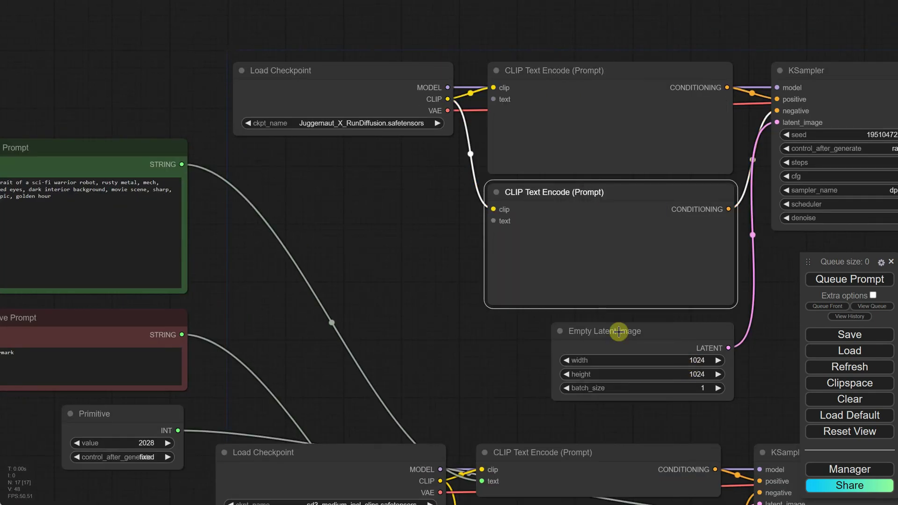
pyautogui.scroll(-2, 621, 332)
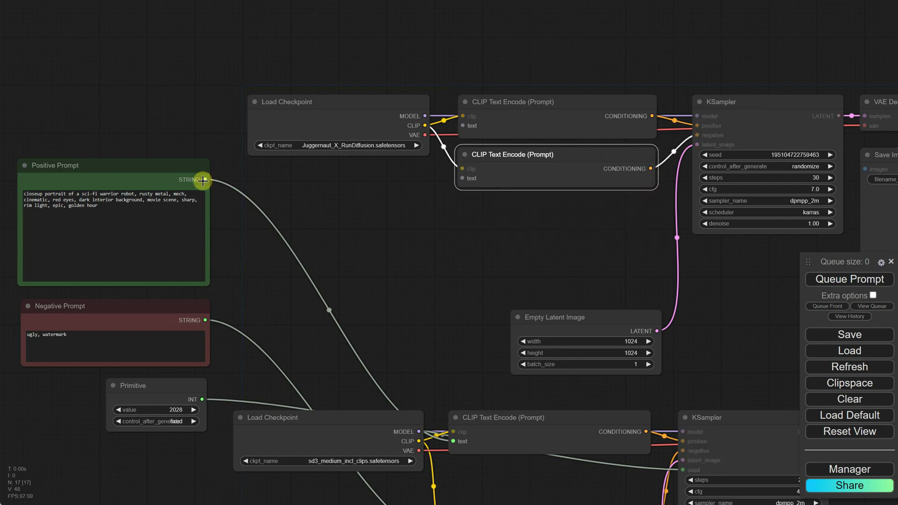
pyautogui.moveTo(205, 179); pyautogui.dragTo(463, 125)
pyautogui.moveTo(203, 321); pyautogui.dragTo(463, 178)
# Step: Convert the SDXL KSampler seed to an input and link it to the shared Primitive seed
pyautogui.rightClick(768, 125)
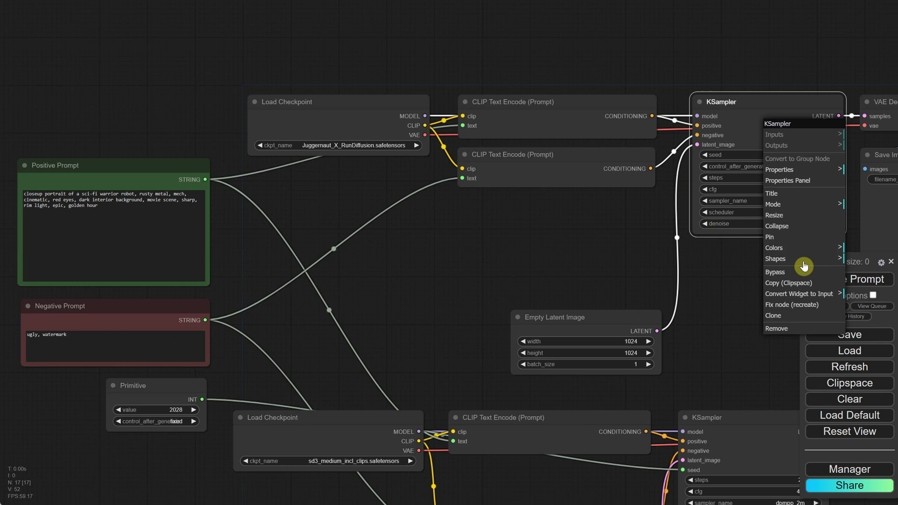
pyautogui.click(782, 295)
pyautogui.click(802, 296)
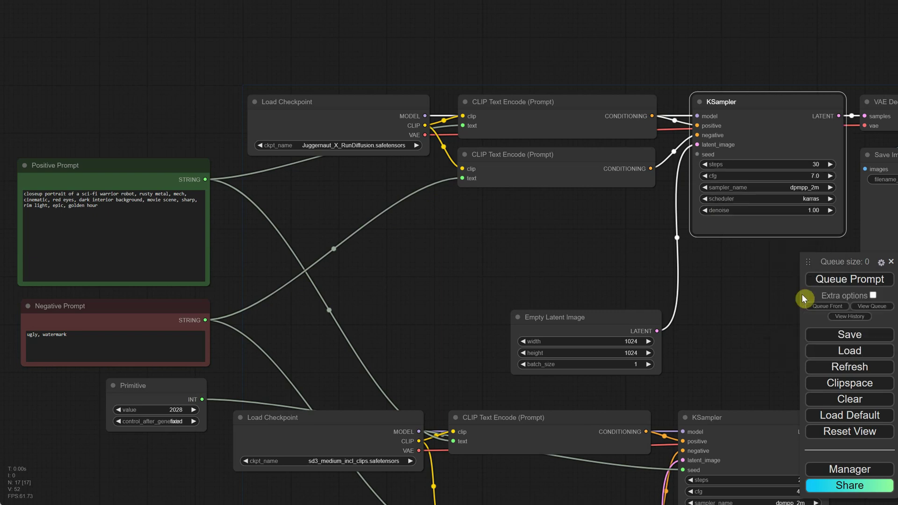
pyautogui.moveTo(201, 400); pyautogui.dragTo(696, 154)
pyautogui.moveTo(196, 407); pyautogui.dragTo(154, 401)
pyautogui.moveTo(172, 432); pyautogui.dragTo(207, 426)
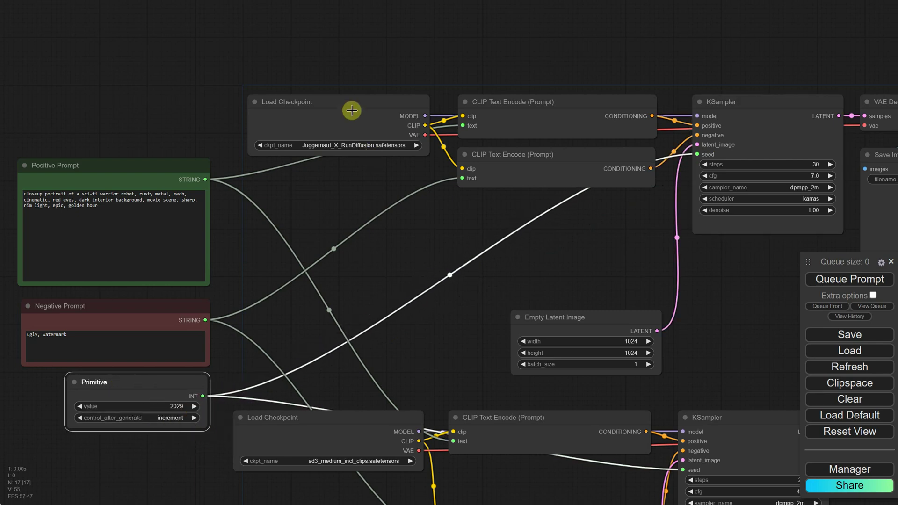
# Step: Nudge the SDXL and SD3 Load Checkpoint nodes and open the SD3 checkpoint list
pyautogui.moveTo(351, 105); pyautogui.dragTo(343, 105)
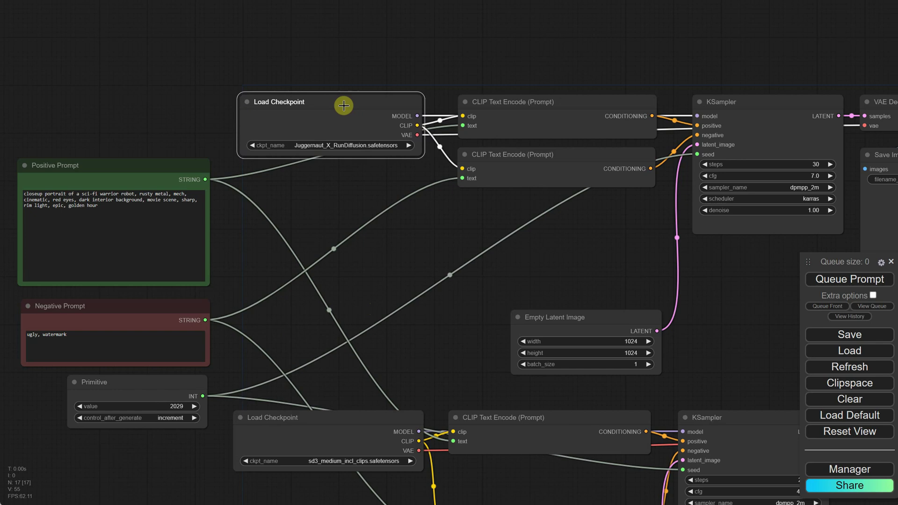
pyautogui.moveTo(300, 434); pyautogui.dragTo(297, 430)
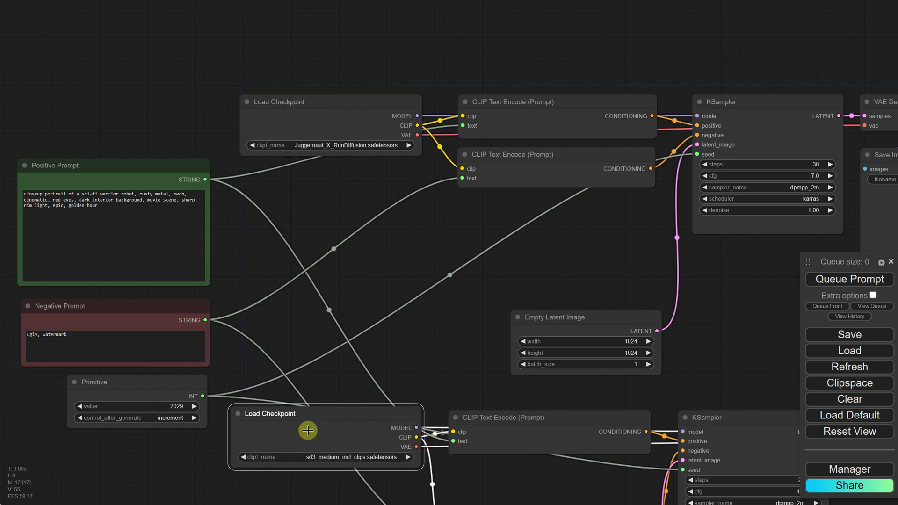
pyautogui.click(328, 459)
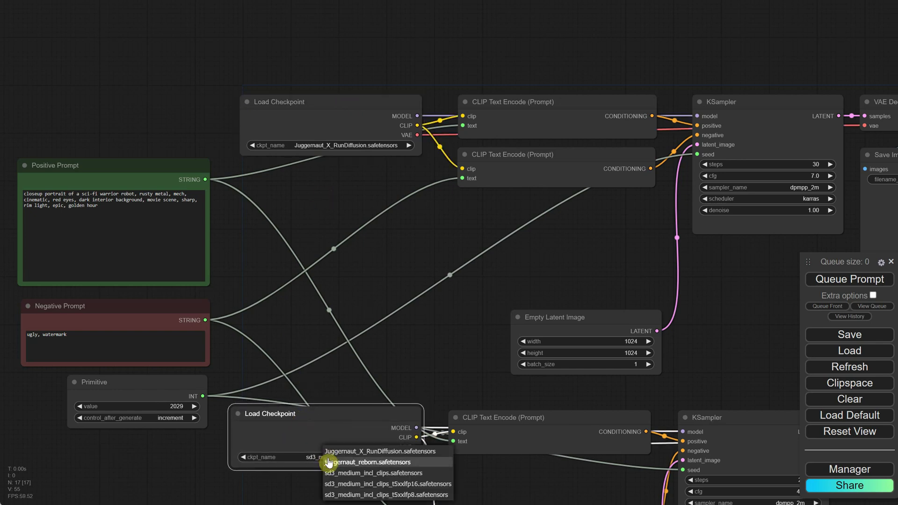
# Step: Select sd3_medium_incl_clips_t5xxlfp16.safetensors and place the SD3 Save Image beside the SDXL one
pyautogui.click(378, 484)
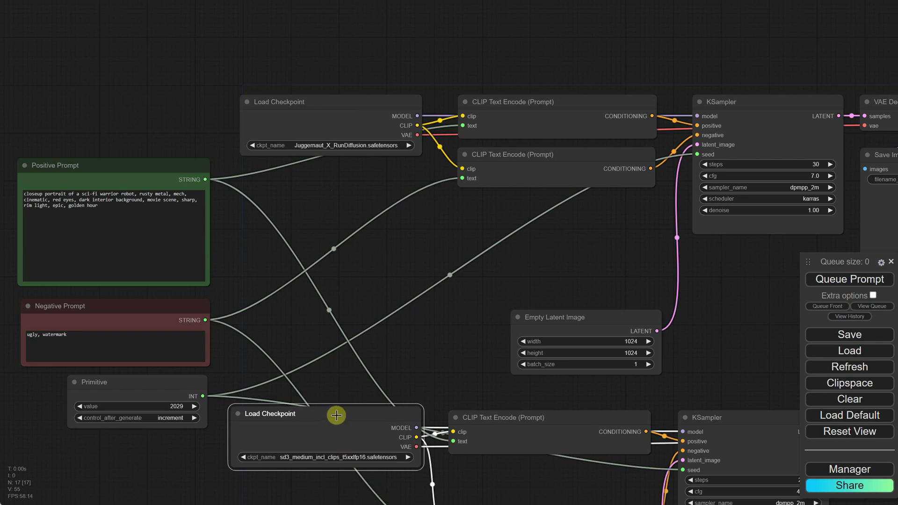
pyautogui.scroll(-6, 405, 268)
pyautogui.moveTo(556, 377); pyautogui.dragTo(611, 198)
# Step: Set the Save Image filename prefixes to SDXL and SD3
pyautogui.scroll(8, 604, 191)
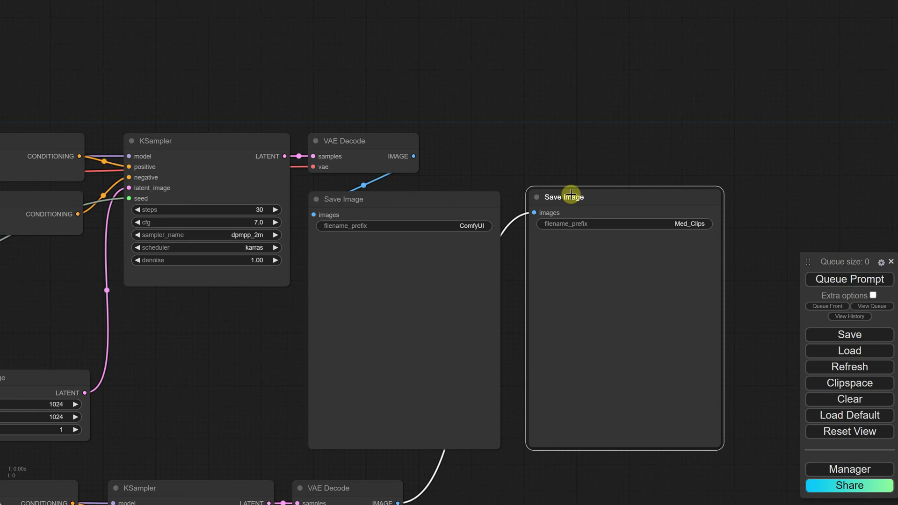
pyautogui.click(345, 252)
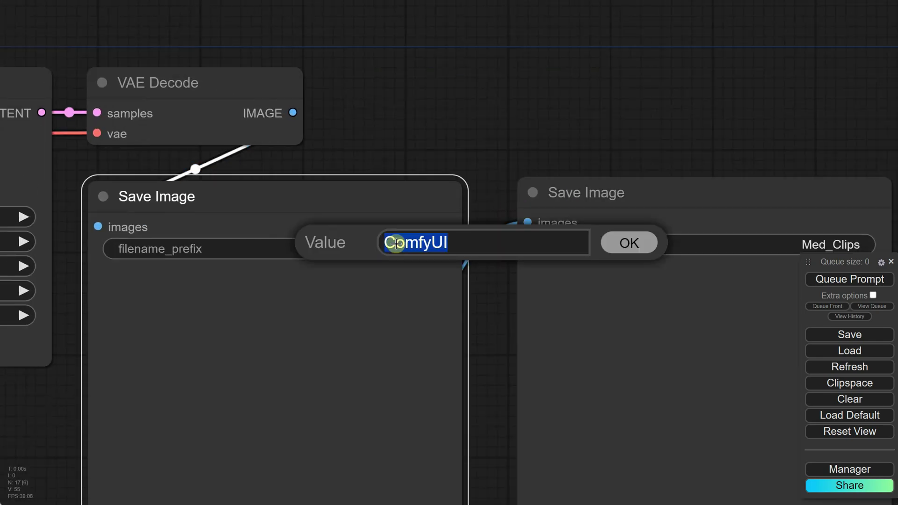
pyautogui.write('SD')
pyautogui.press('Escape')
pyautogui.click(826, 243)
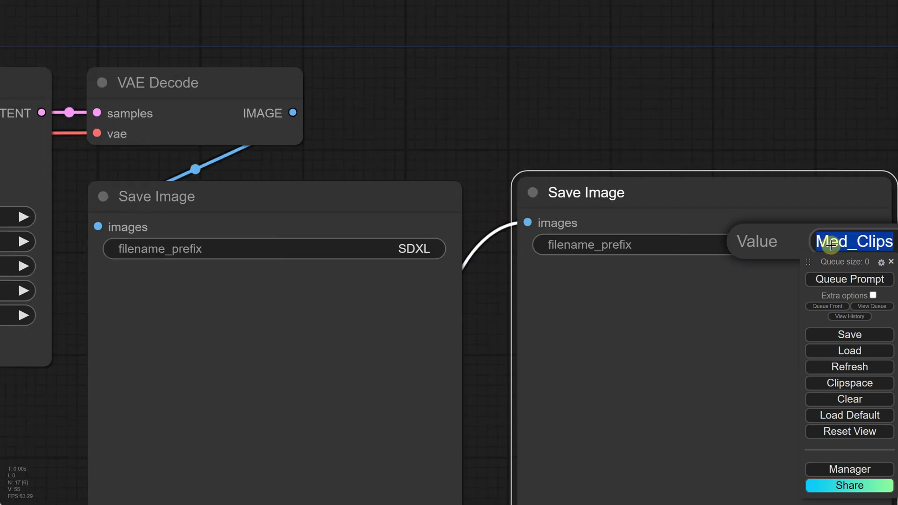
pyautogui.scroll(-2, 745, 194)
pyautogui.click(655, 211)
pyautogui.write('3')
pyautogui.press('Return')
pyautogui.scroll(-4, 340, 127)
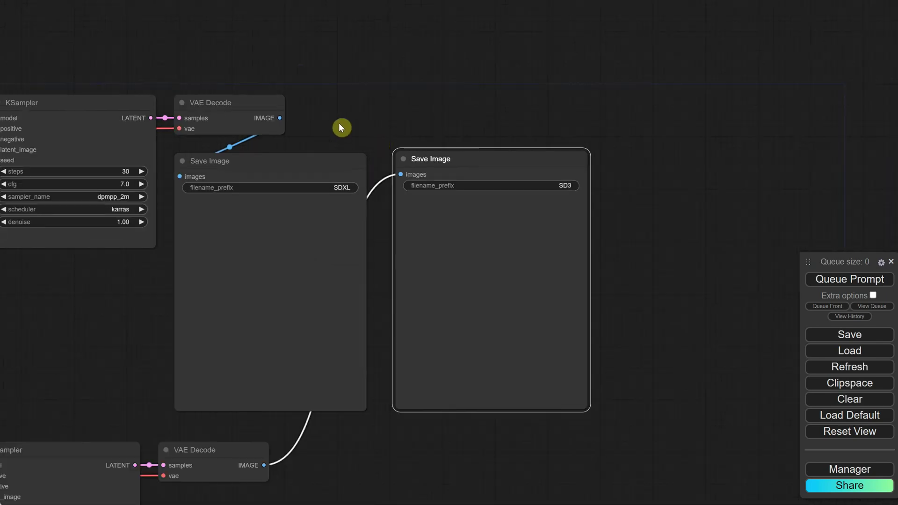
pyautogui.scroll(4, 441, 93)
# Step: Queue a generation from both SDXL and SD3 with the shared prompt
pyautogui.click(843, 289)
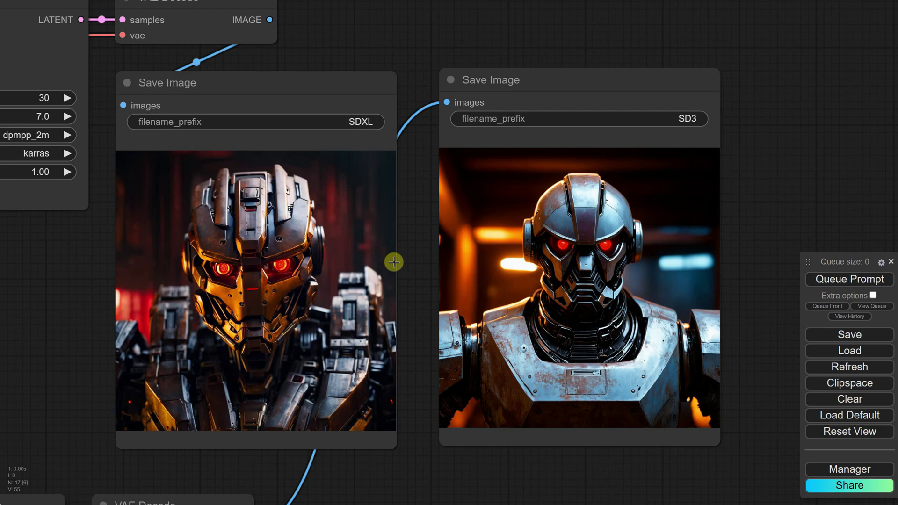
pyautogui.scroll(-5, 394, 262)
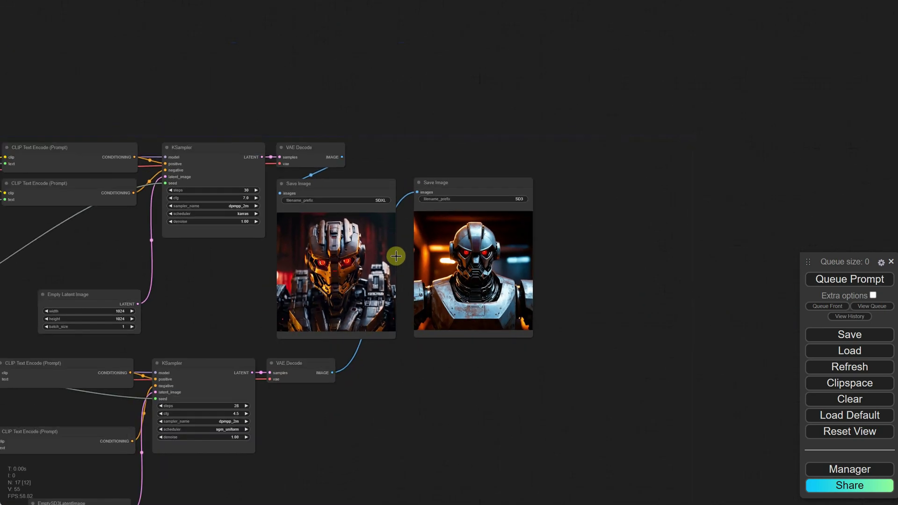
pyautogui.scroll(-1, 274, 245)
# Step: Move the Positive Prompt below the image previews, resize it, and uncover the VAE Decode node
pyautogui.moveTo(196, 278); pyautogui.dragTo(397, 253)
pyautogui.moveTo(25, 182); pyautogui.dragTo(545, 317)
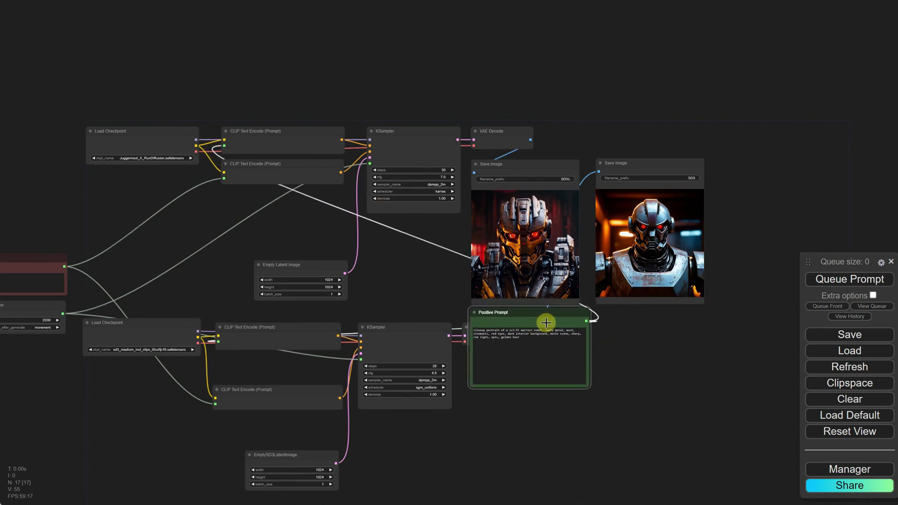
pyautogui.moveTo(587, 385); pyautogui.dragTo(706, 348)
pyautogui.scroll(7, 629, 363)
pyautogui.moveTo(627, 360); pyautogui.dragTo(477, 411)
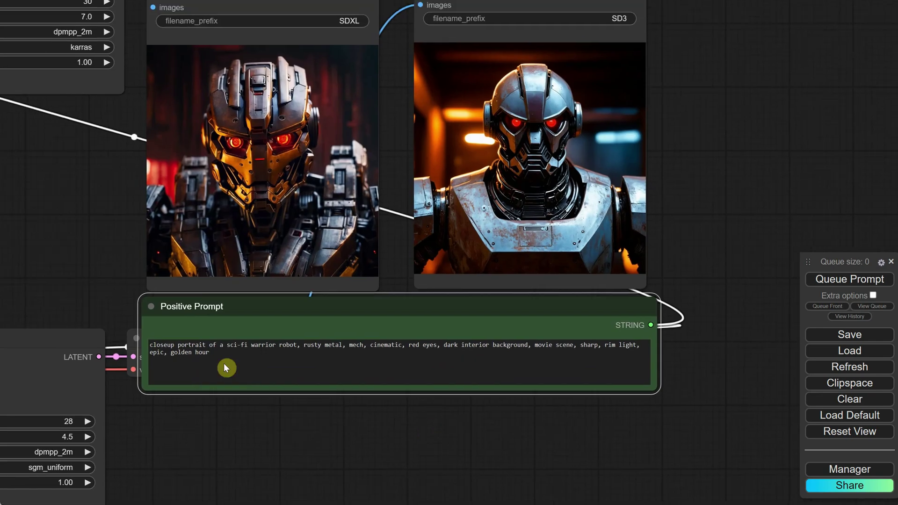
pyautogui.moveTo(134, 338); pyautogui.dragTo(123, 416)
pyautogui.moveTo(657, 396); pyautogui.dragTo(647, 387)
# Step: Align the SD3 output and prompt under the previews, then queue a fresh image pair
pyautogui.moveTo(387, 140); pyautogui.dragTo(445, 220)
pyautogui.moveTo(524, 60); pyautogui.dragTo(507, 64)
pyautogui.scroll(3, 386, 201)
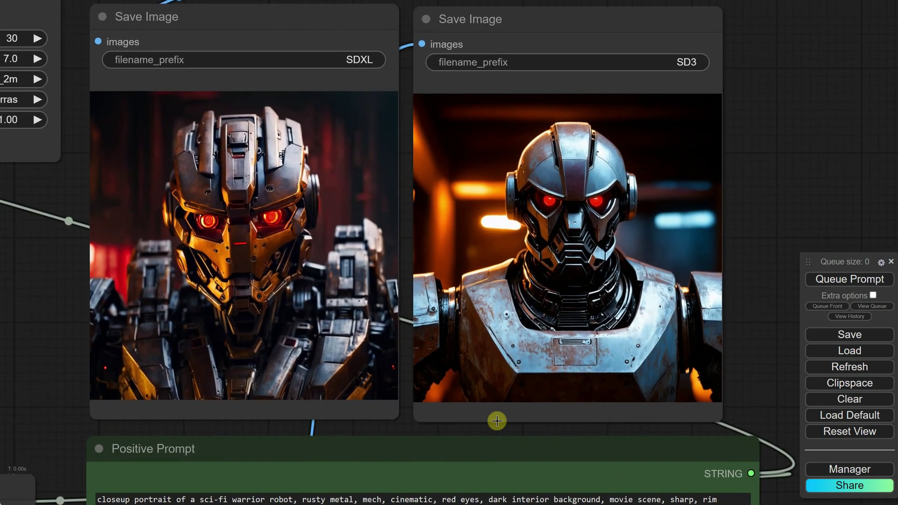
pyautogui.moveTo(472, 444); pyautogui.dragTo(464, 421)
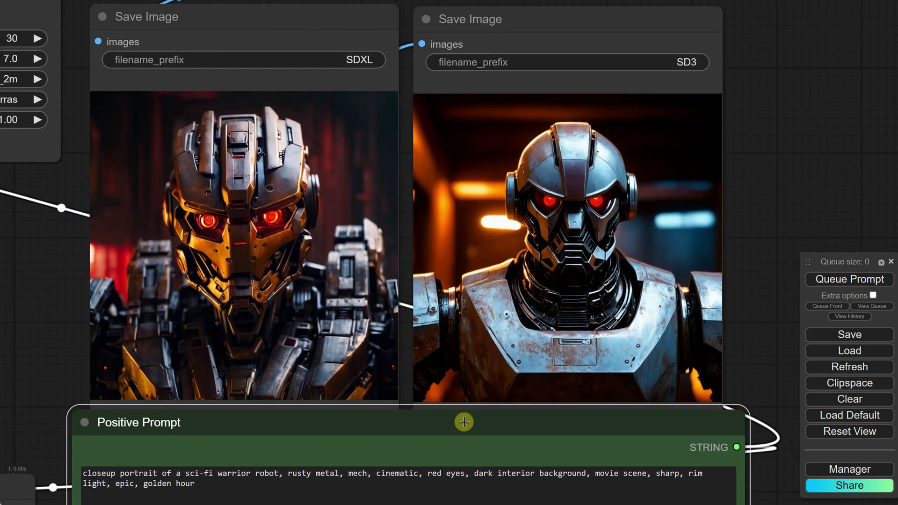
pyautogui.click(627, 494)
pyautogui.click(830, 279)
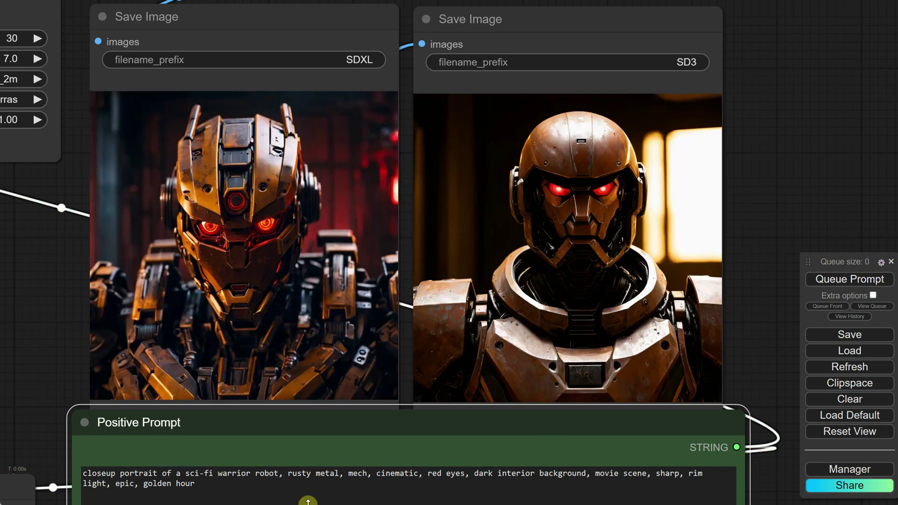
# Step: Replace the prompt with the dark-haired woman in a red dress portrait and queue both models
pyautogui.click(310, 497)
pyautogui.hotkey('ctrl', 'a')
pyautogui.write('Po')
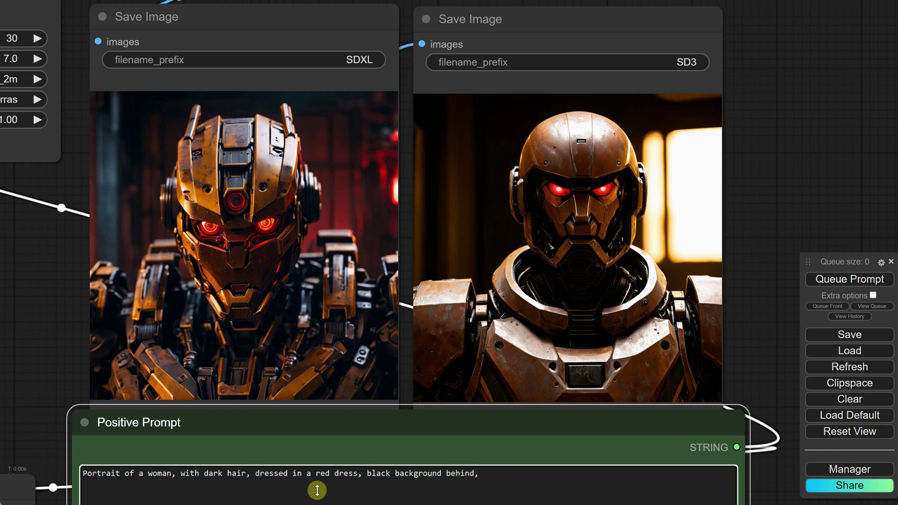
pyautogui.click(832, 281)
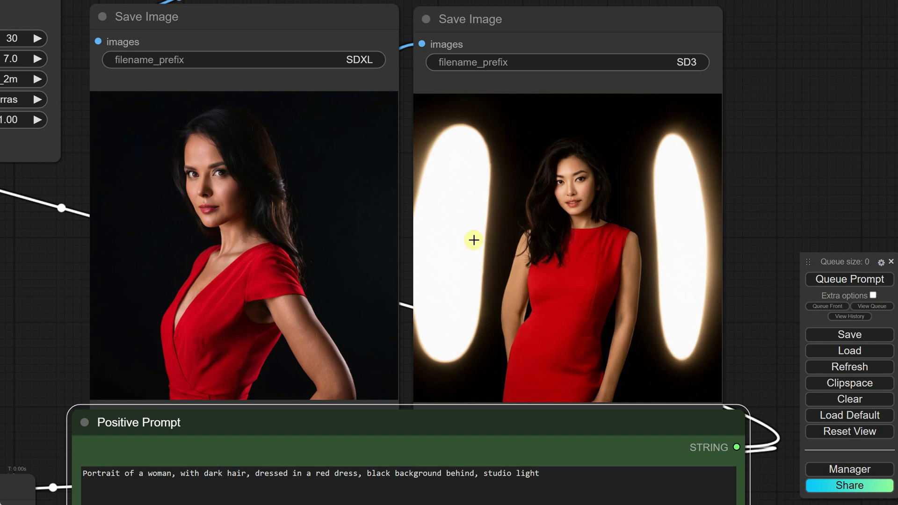
# Step: Prepend 'Closeup' to the prompt and regenerate both images
pyautogui.moveTo(471, 241); pyautogui.dragTo(481, 208)
pyautogui.scroll(2, 472, 195)
pyautogui.scroll(-1, 487, 228)
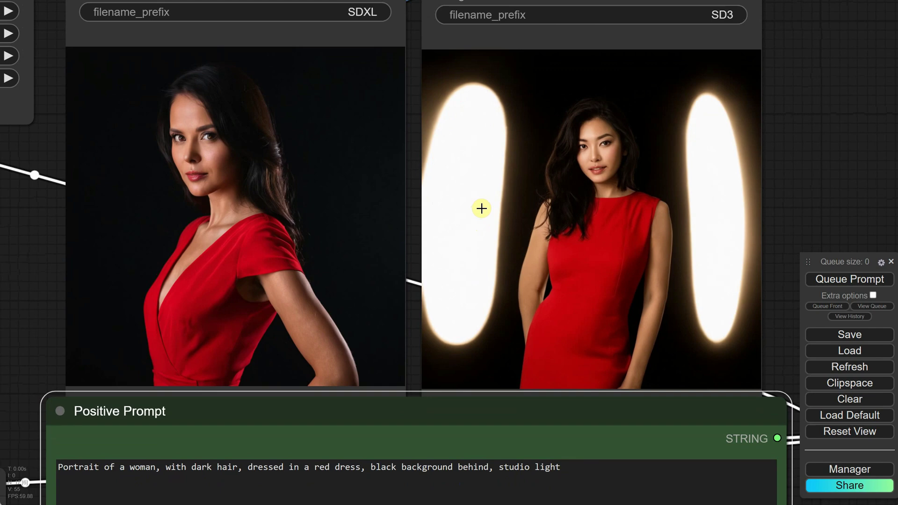
pyautogui.click(59, 467)
pyautogui.write('Closeup')
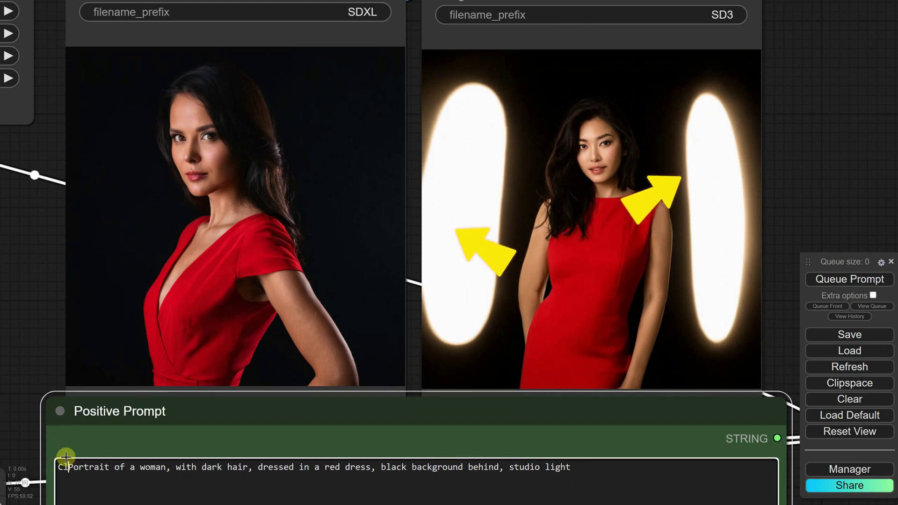
pyautogui.click(840, 279)
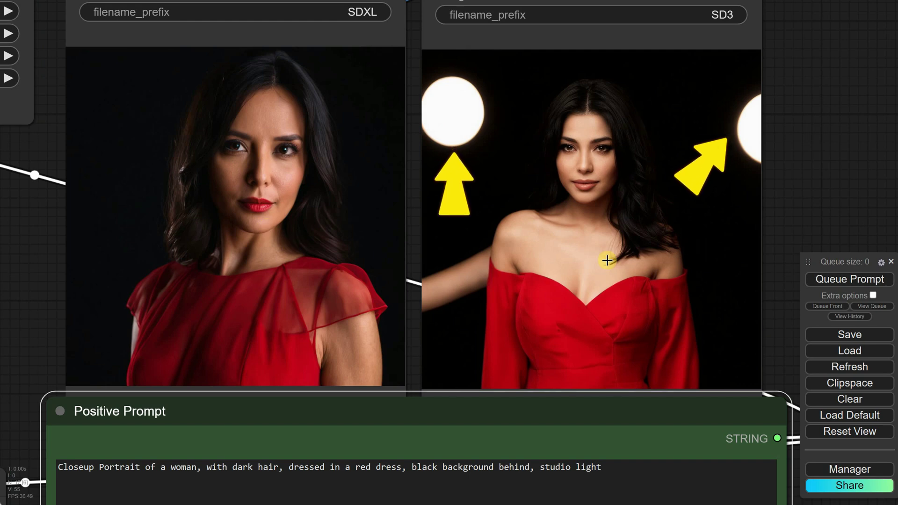
# Step: Rewrite the prompt to a man holding a white mug, dressed in suit, blurred restaurant, morning light
pyautogui.write('a man holding a ')
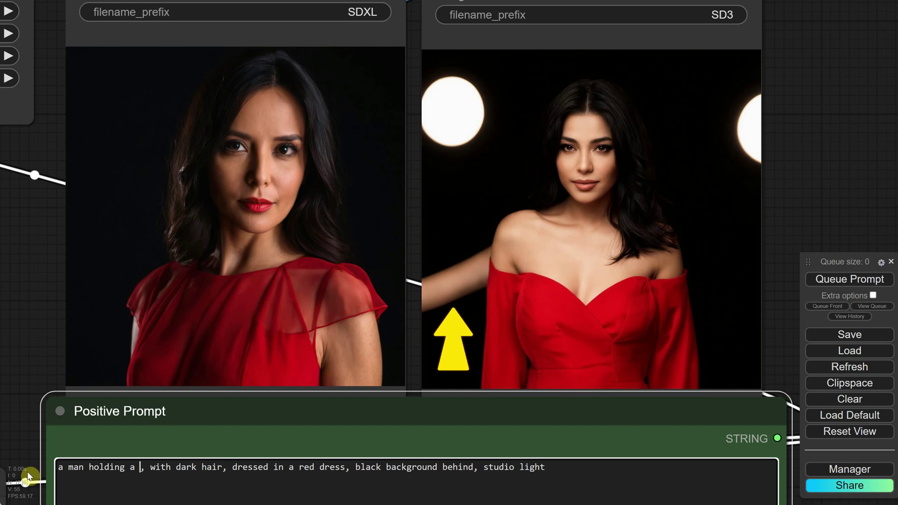
pyautogui.write('white mug')
pyautogui.moveTo(196, 467); pyautogui.dragTo(391, 467)
pyautogui.write('dressed in suit')
pyautogui.moveTo(284, 467); pyautogui.dragTo(401, 467)
pyautogui.write('restaurant blurred in the background')
pyautogui.moveTo(478, 467); pyautogui.dragTo(549, 470)
pyautogui.press('BackSpace')
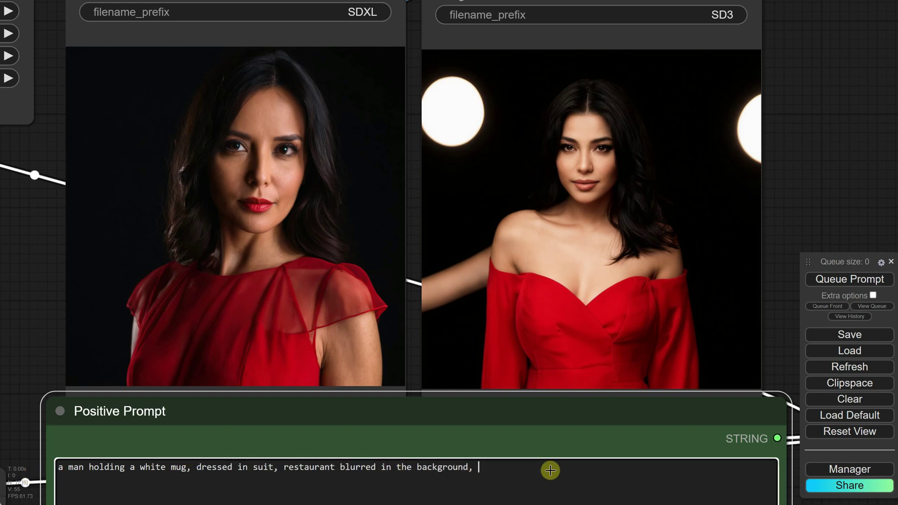
pyautogui.write('morning light')
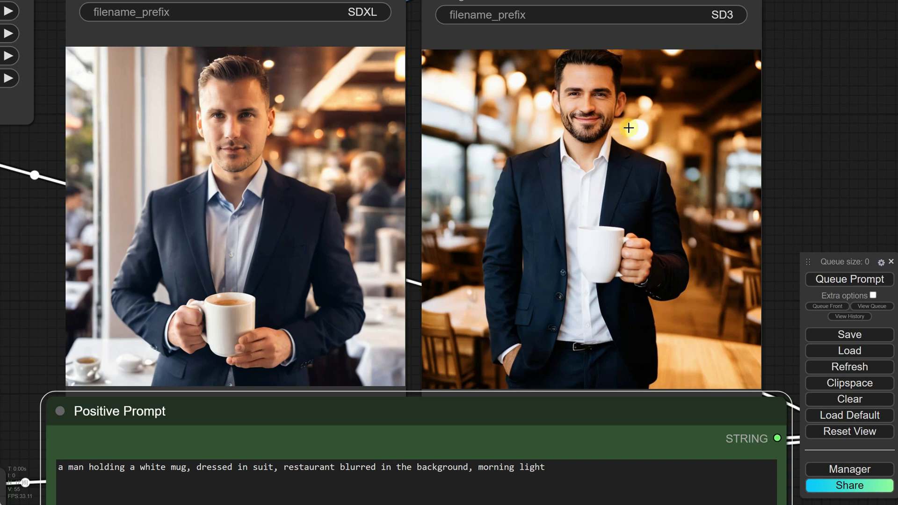
pyautogui.tripleClick(573, 474)
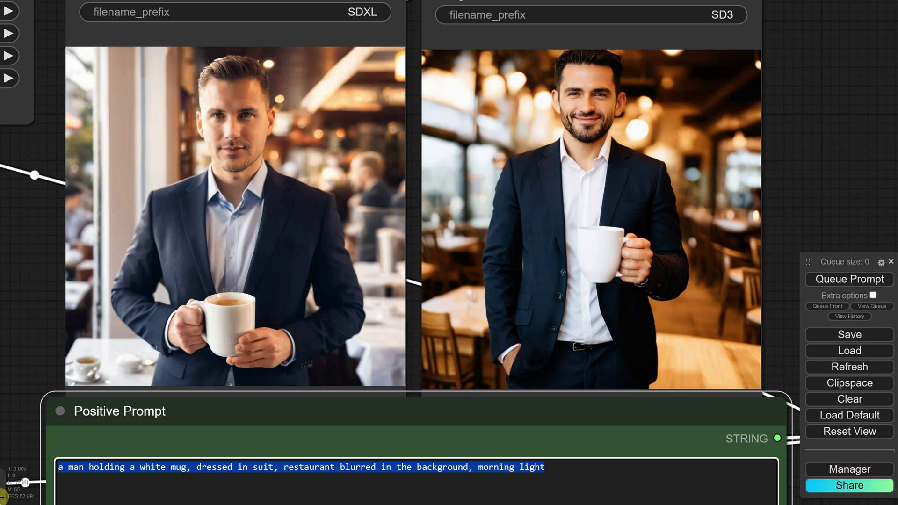
pyautogui.write('photo of a hand, dark background')
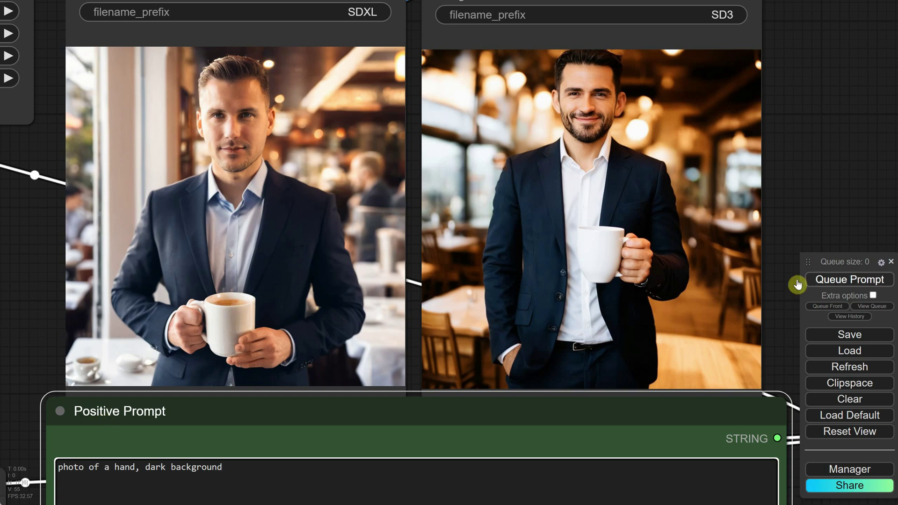
# Step: Queue the hand prompt, rerun it as a woman's hand with red nail polish, then start a knight prompt
pyautogui.click(821, 281)
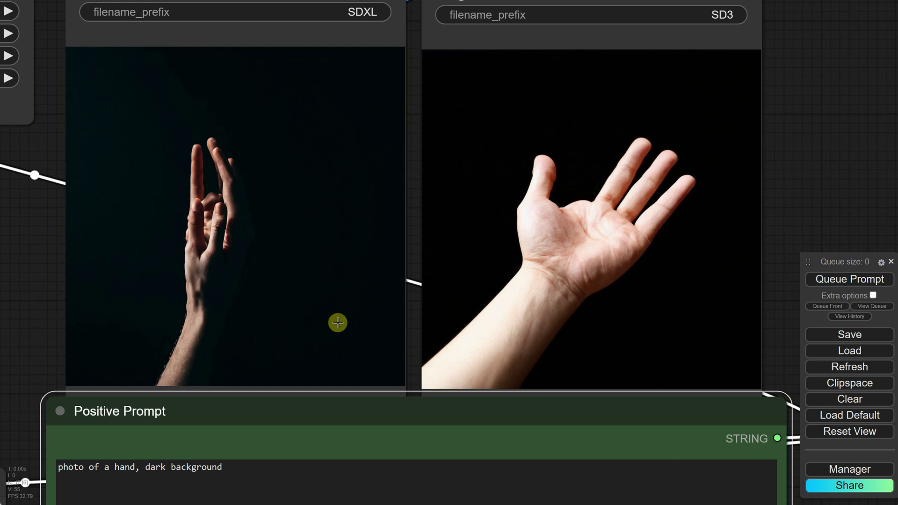
pyautogui.click(114, 468)
pyautogui.write('woman ')
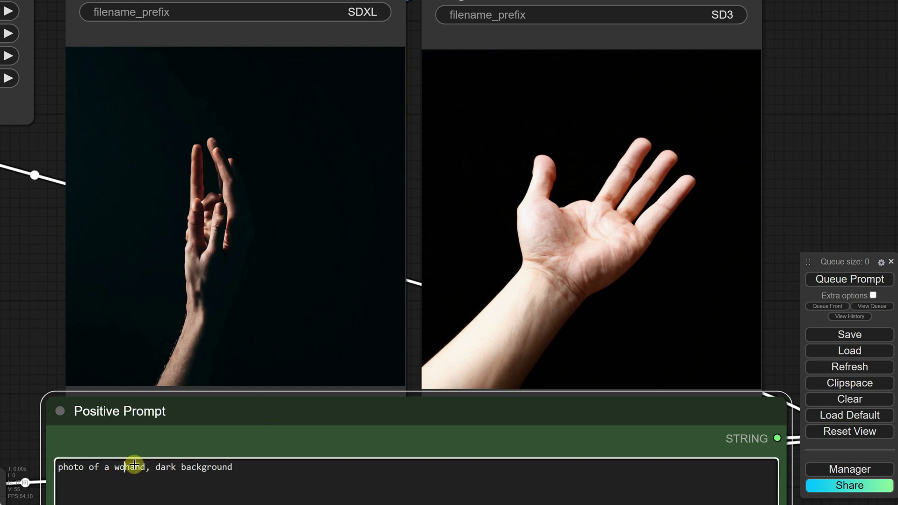
pyautogui.write('ish,')
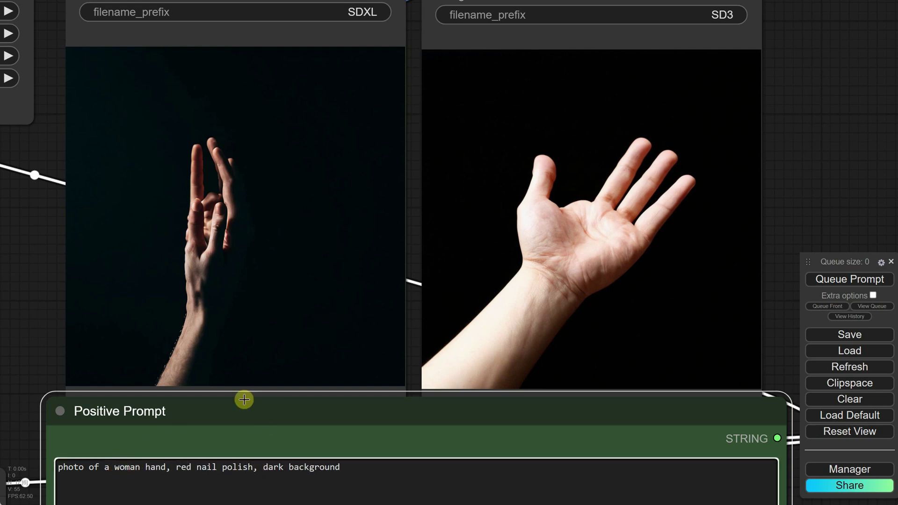
pyautogui.hotkey('ctrl', 'Return')
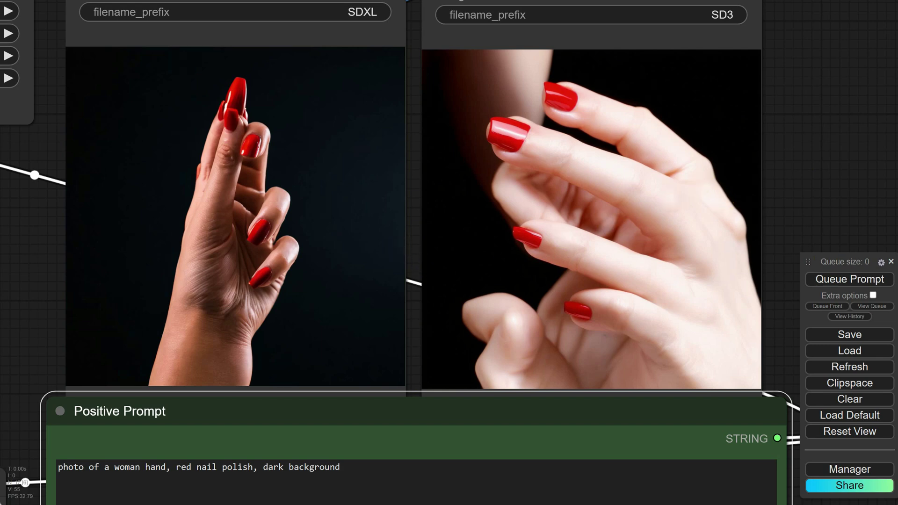
pyautogui.moveTo(340, 467); pyautogui.dragTo(23, 480)
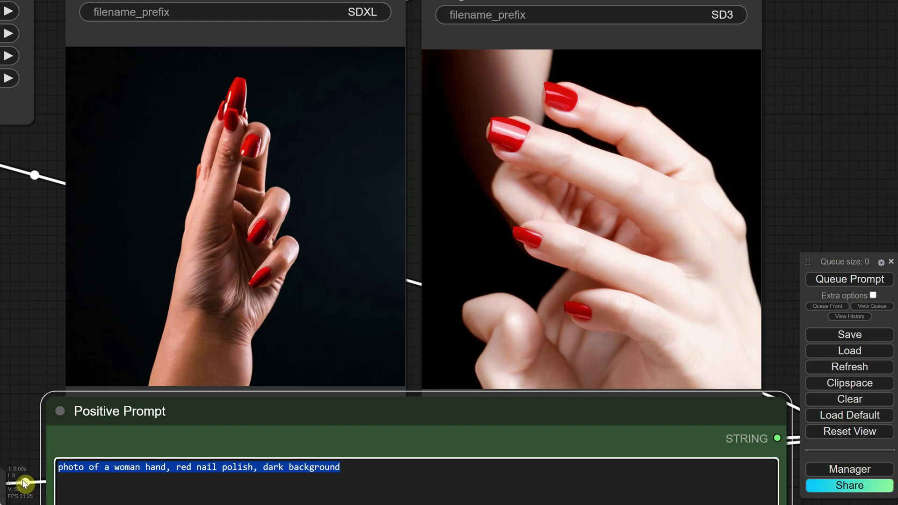
pyautogui.write('cinematic photo of a knu')
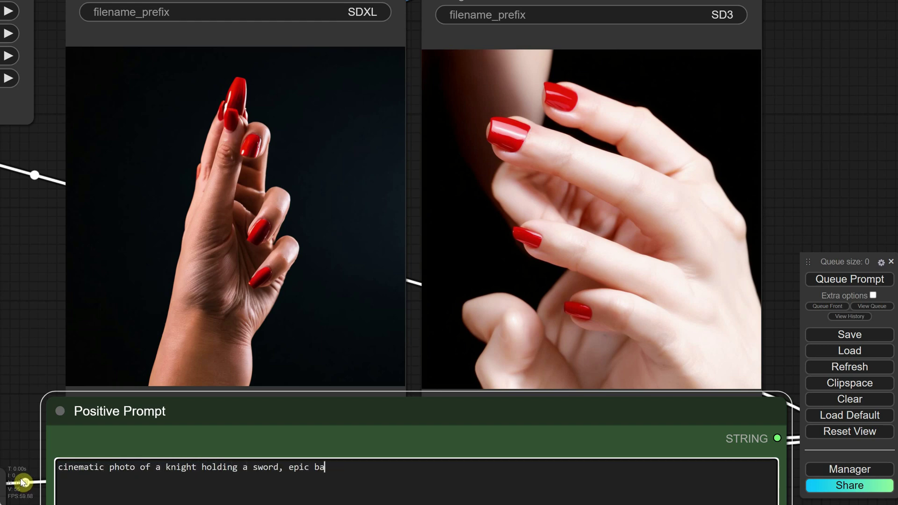
pyautogui.write('ttle')
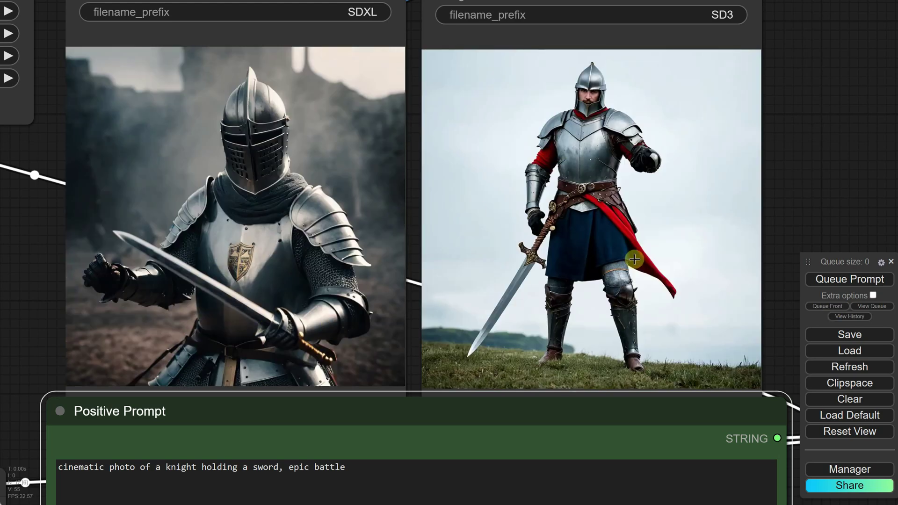
# Step: Generate 'landscape photo of a waterfall, in jungle, golden hour light', then type the macro bee-on-blue-flower prompt
pyautogui.moveTo(317, 491); pyautogui.dragTo(37, 466)
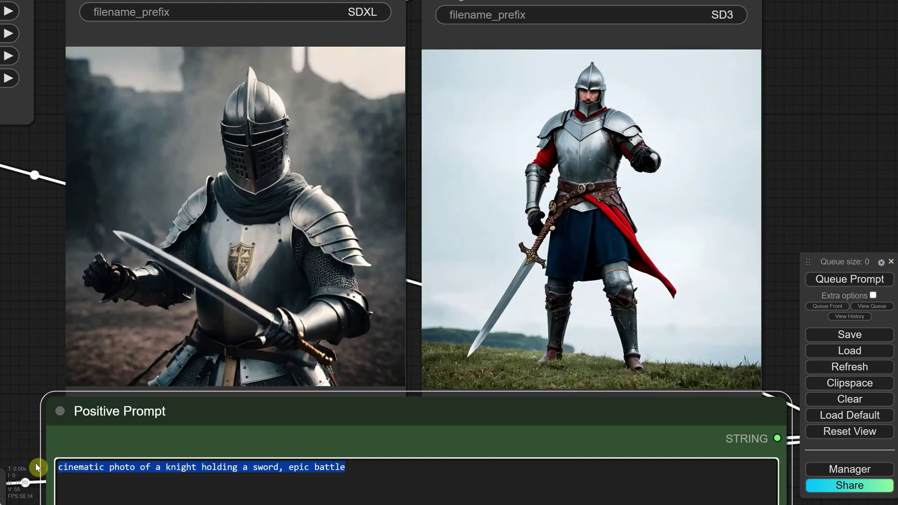
pyautogui.write('landscape photo of a waterfall')
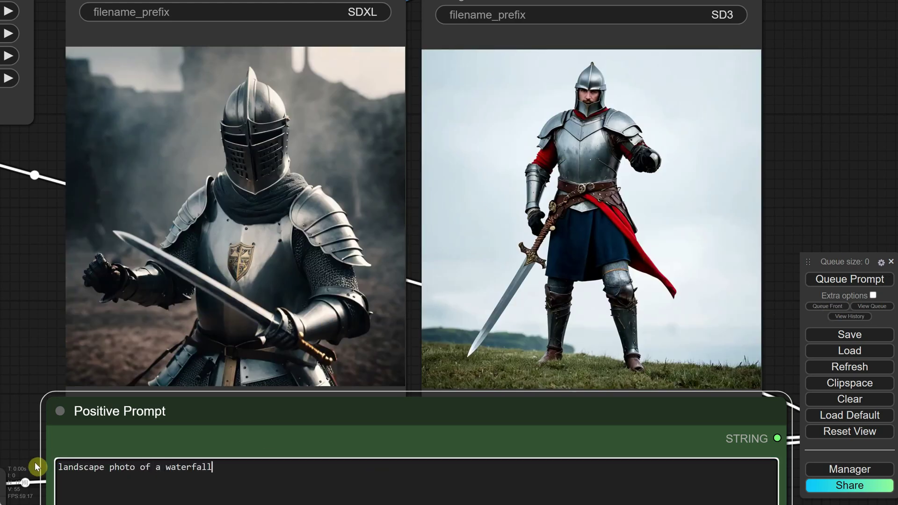
pyautogui.write(', in jungle, golden hour light')
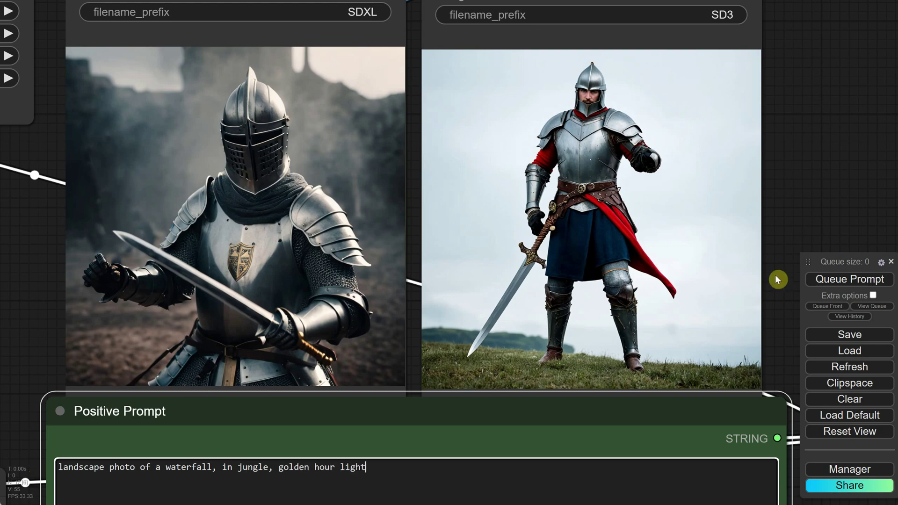
pyautogui.click(825, 279)
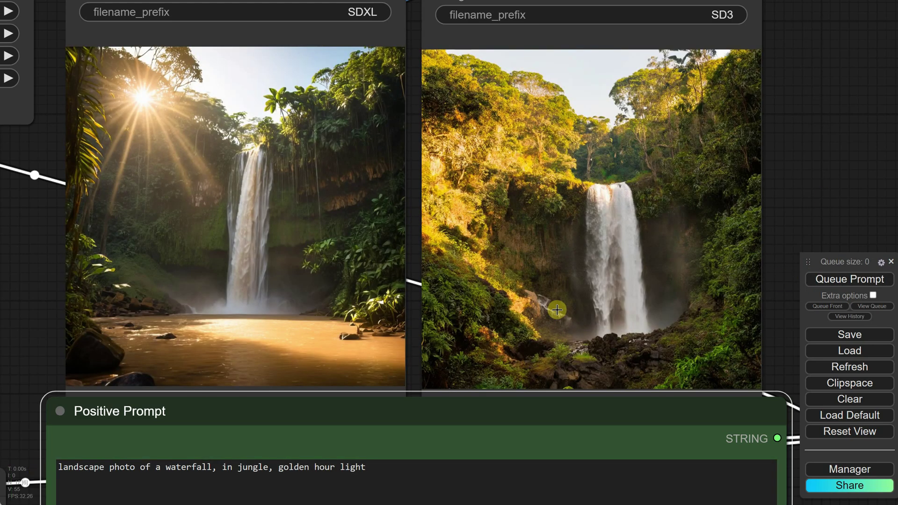
pyautogui.moveTo(431, 481); pyautogui.dragTo(21, 487)
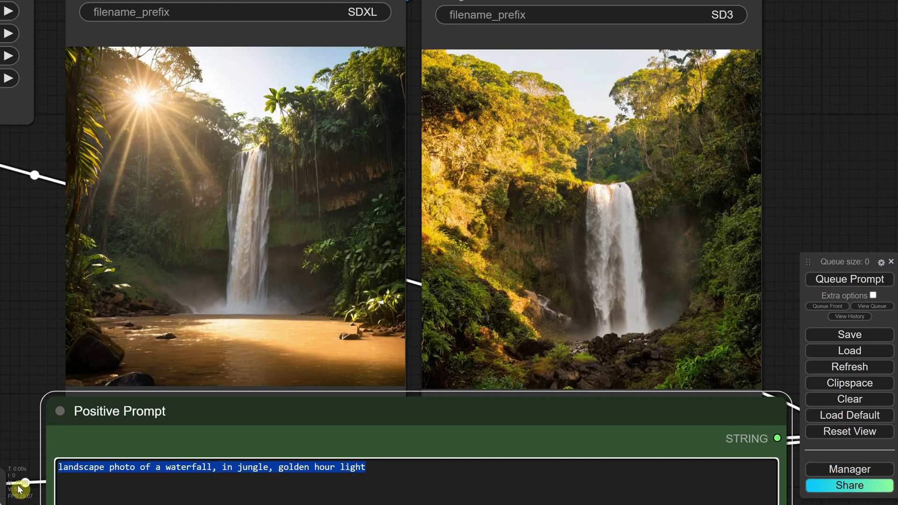
pyautogui.write('macro photo of a bee on a')
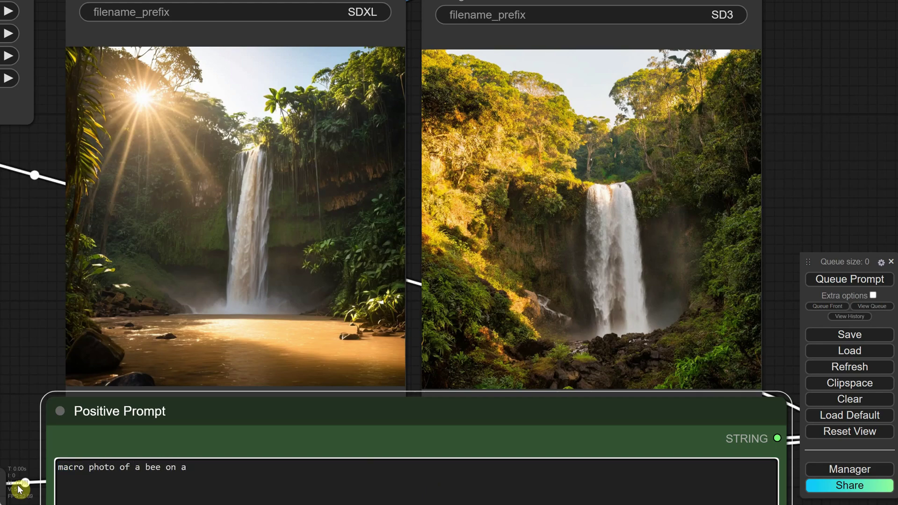
pyautogui.write(' blue flower, macro photography')
# Step: Queue two bee image pairs, then switch the prompt to a burger photo and queue it
pyautogui.click(814, 279)
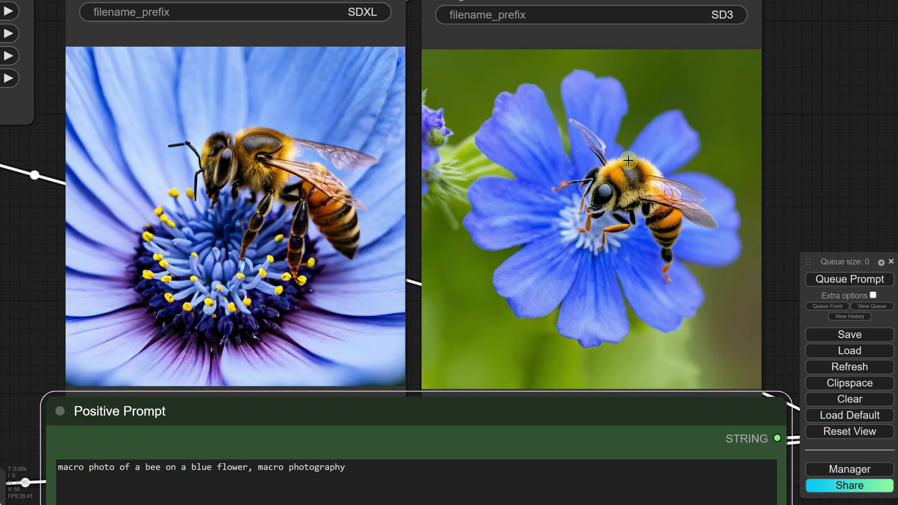
pyautogui.click(828, 281)
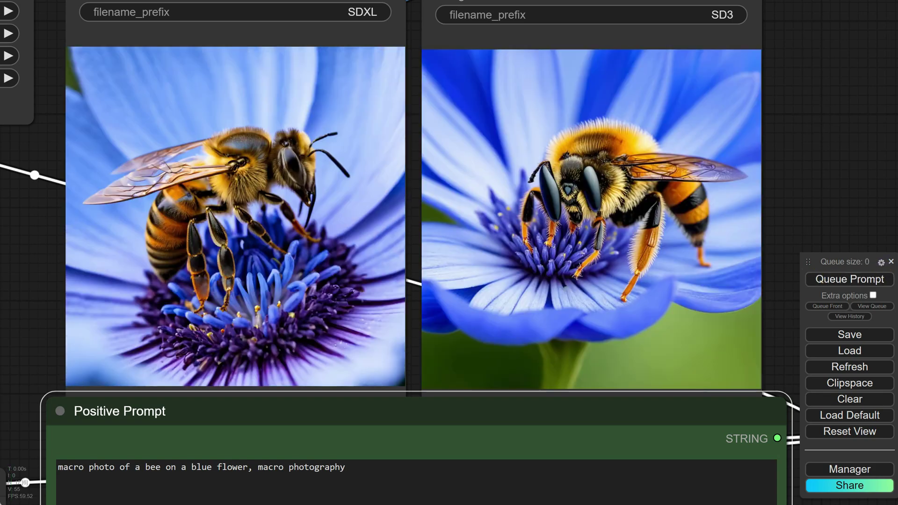
pyautogui.moveTo(396, 473); pyautogui.dragTo(1, 447)
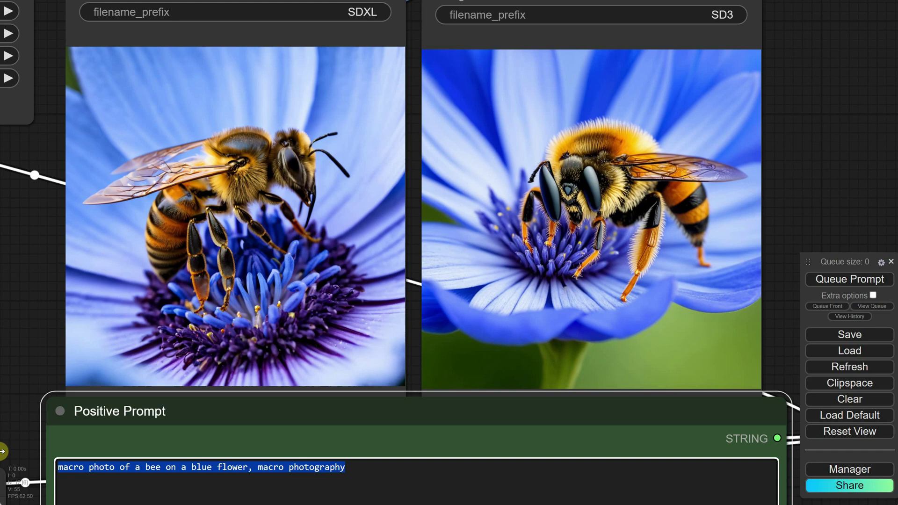
pyautogui.write('a photo')
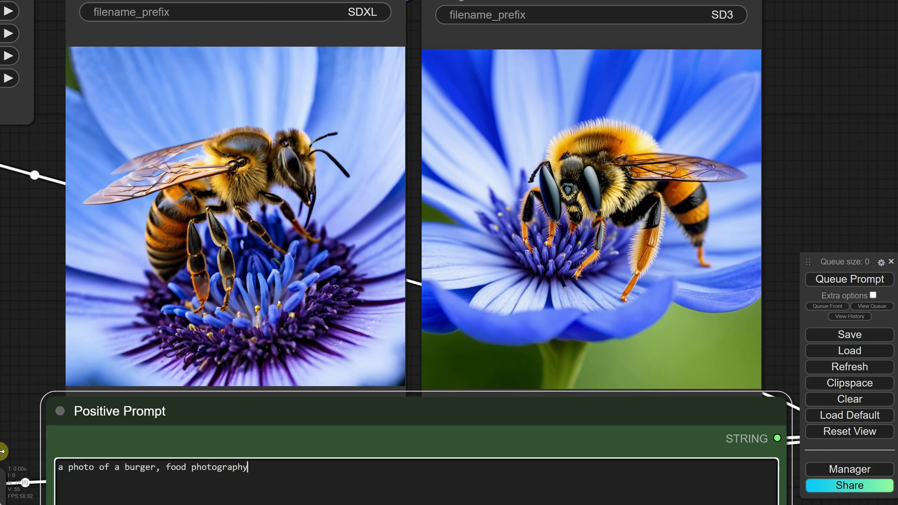
pyautogui.click(836, 280)
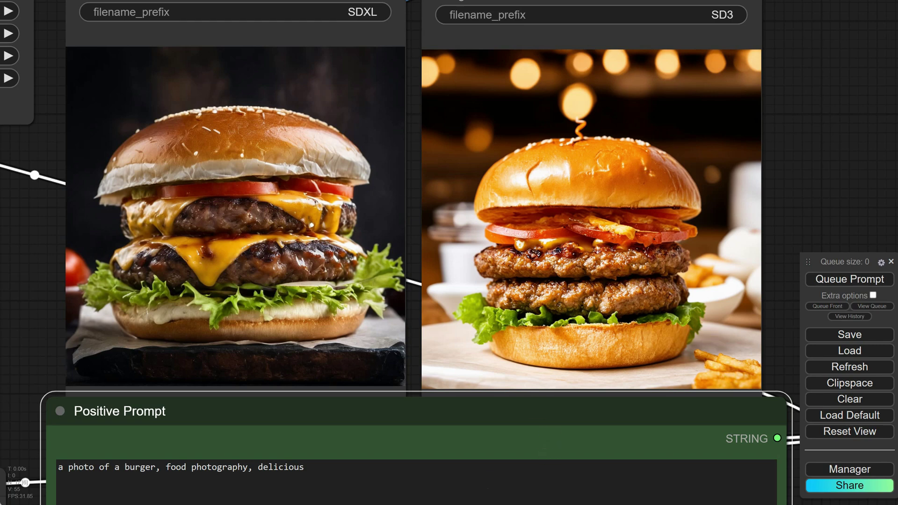
# Step: Change the prompt to 'a hand holding a slice of pizza, food photography' and queue it
pyautogui.moveTo(364, 480); pyautogui.dragTo(16, 421)
pyautogui.write('a hand holding a slice of pizza, food photog')
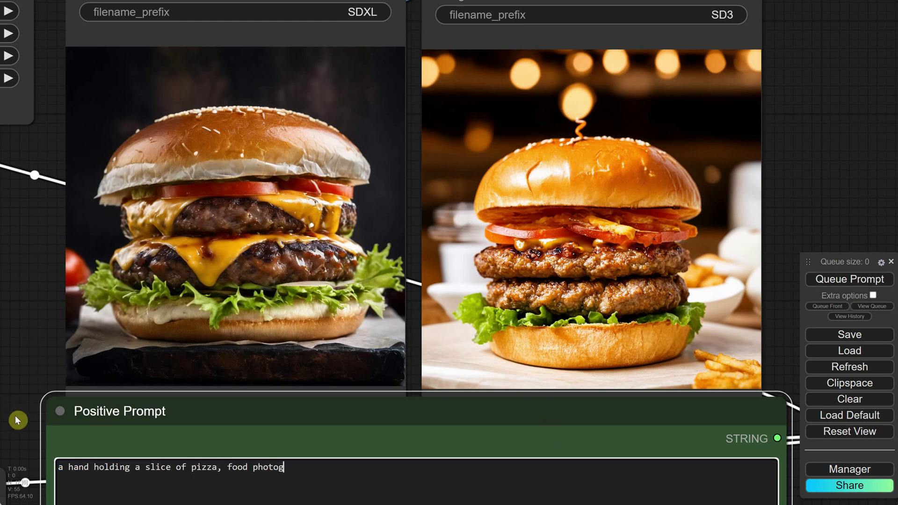
pyautogui.write('raphy')
pyautogui.click(864, 281)
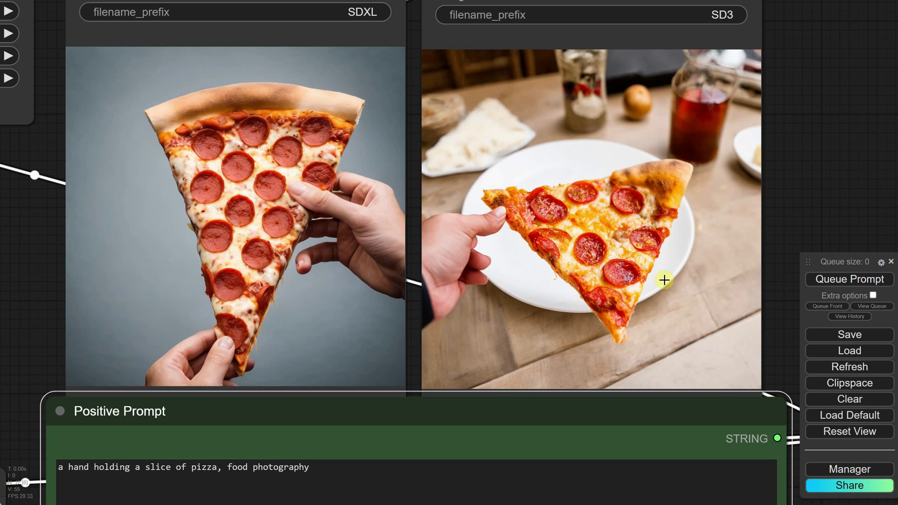
# Step: Queue the red sphere-on-cube prompt, then its 3D render version, then one with 'green background behind'
pyautogui.moveTo(355, 468); pyautogui.dragTo(6, 471)
pyautogui.write('a red sphere on top of a blue cube')
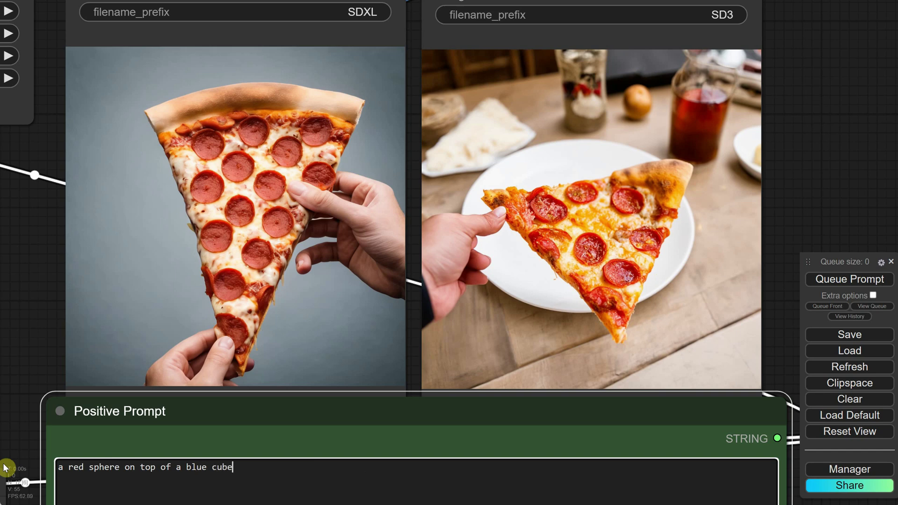
pyautogui.click(812, 279)
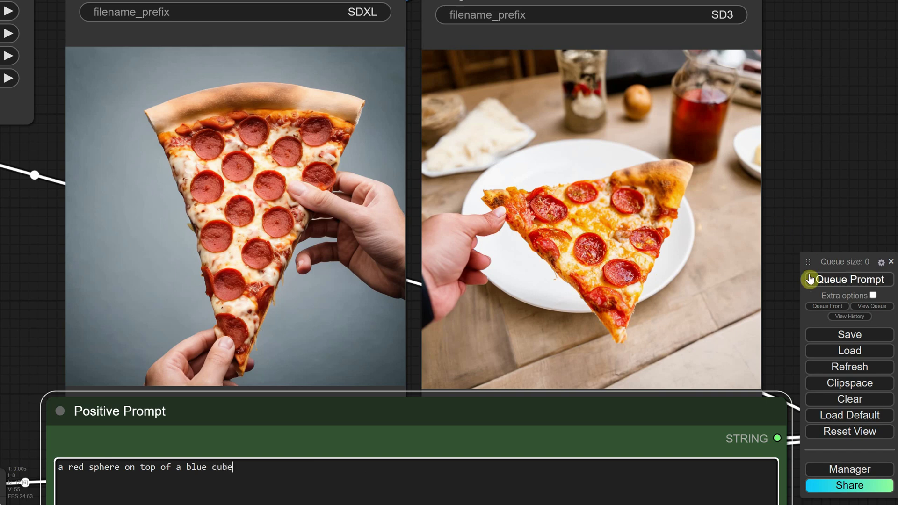
pyautogui.write('render')
pyautogui.click(844, 279)
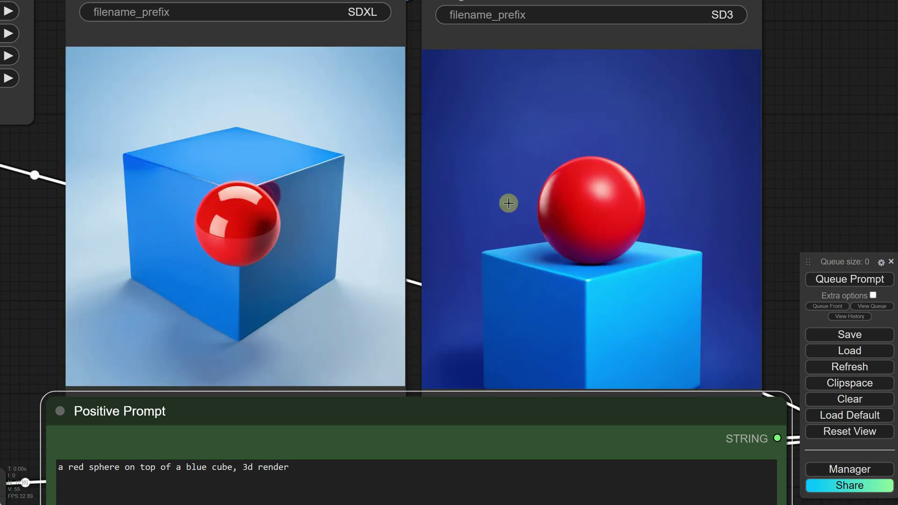
pyautogui.click(243, 467)
pyautogui.write('green background behind,')
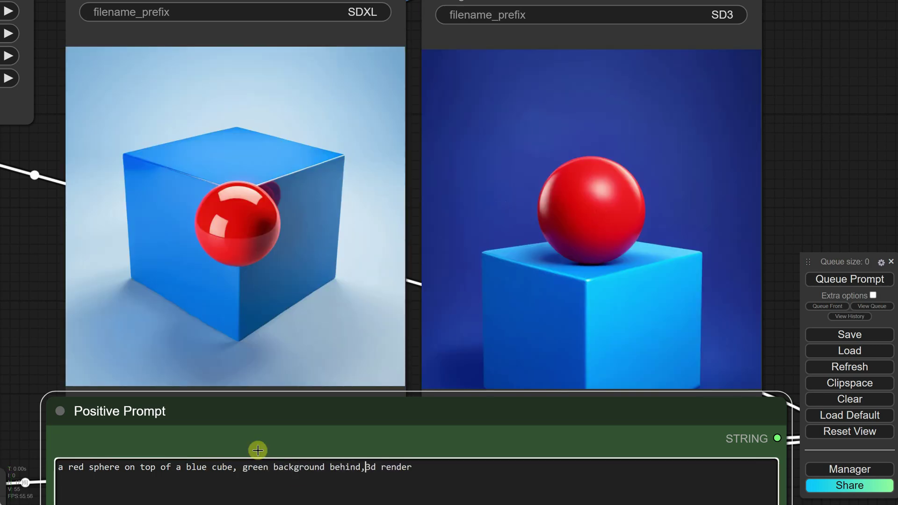
pyautogui.click(825, 284)
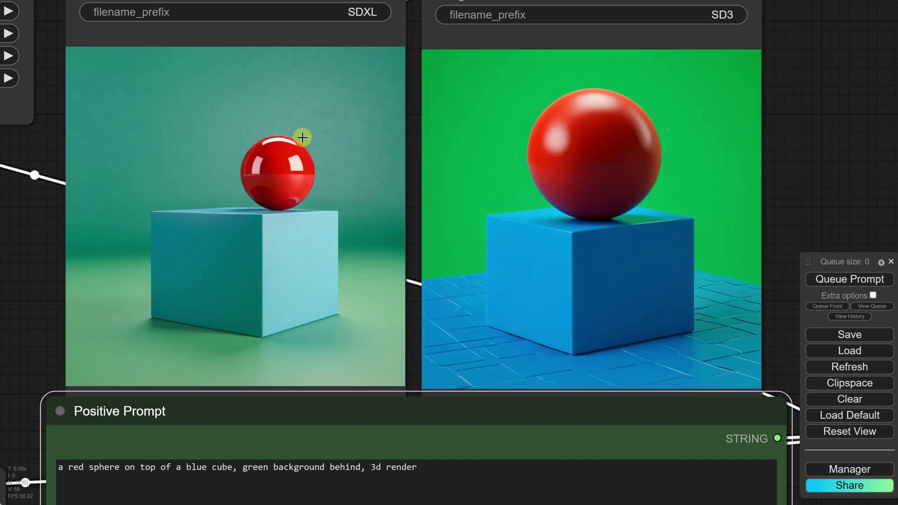
# Step: Replace the whole prompt with the cat and dog photo prompt and queue it
pyautogui.hotkey('ctrl', 'a')
pyautogui.write('photo')
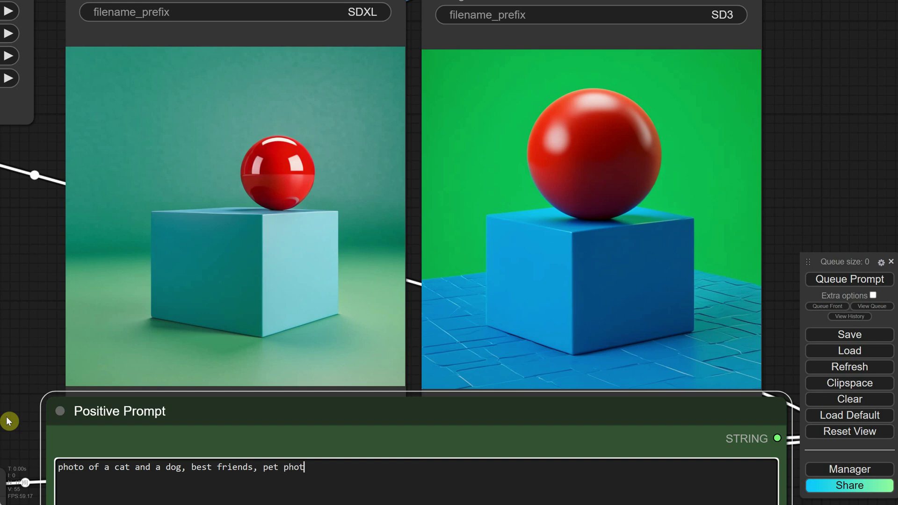
pyautogui.click(837, 279)
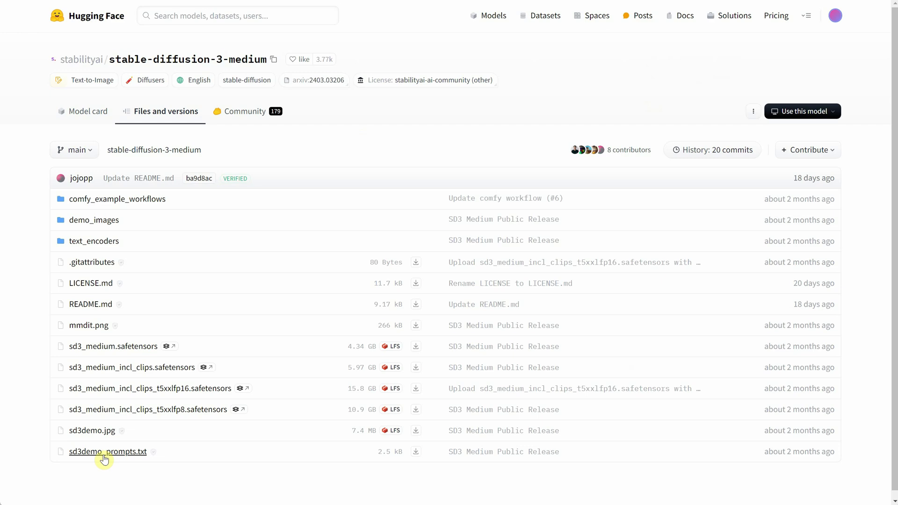
# Step: Open sd3demo_prompts.txt and select its first example prompt line
pyautogui.click(113, 452)
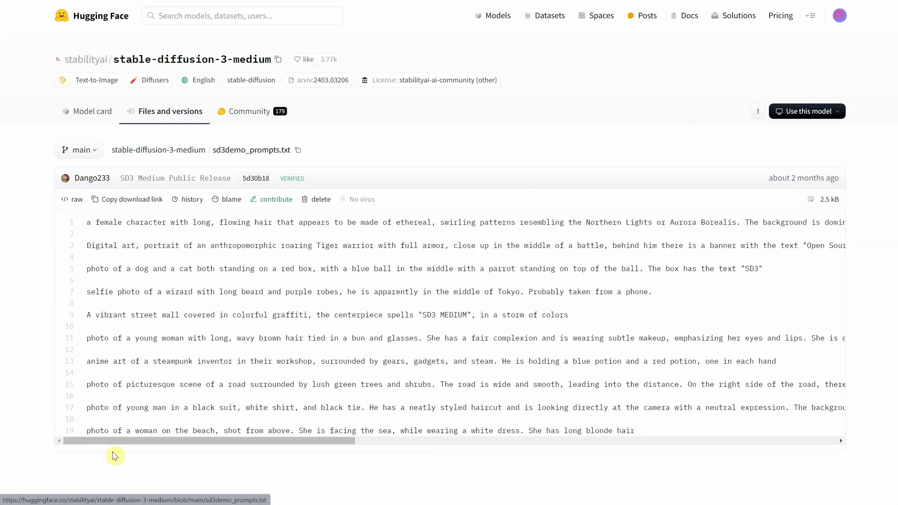
pyautogui.tripleClick(90, 229)
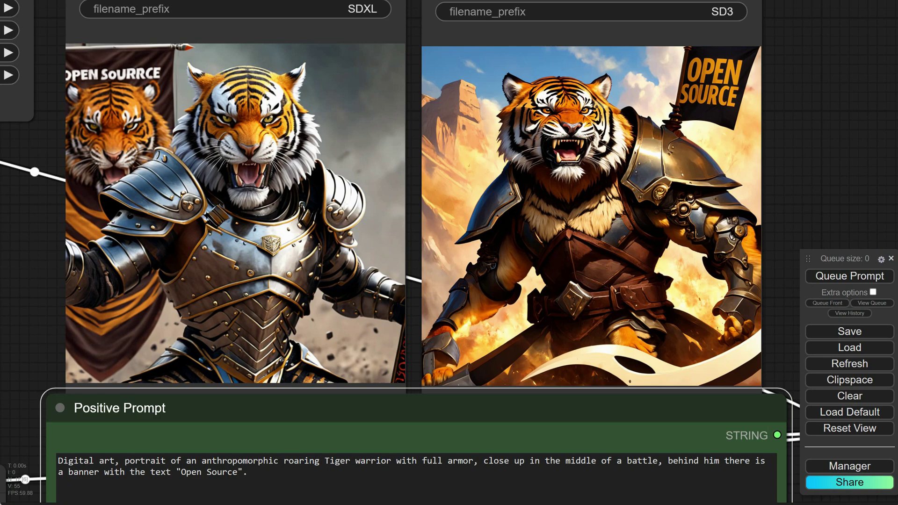
# Step: Add 'written in red on a white paper, macro photo' to the prompt and queue it
pyautogui.click(195, 482)
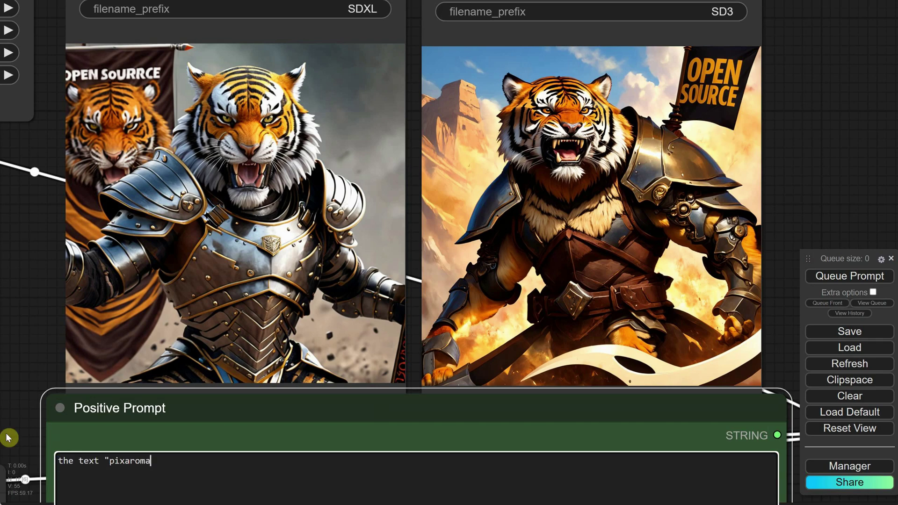
pyautogui.write('written in red on a white paper,')
pyautogui.write('macro photo')
pyautogui.hotkey('ctrl', 'Return')
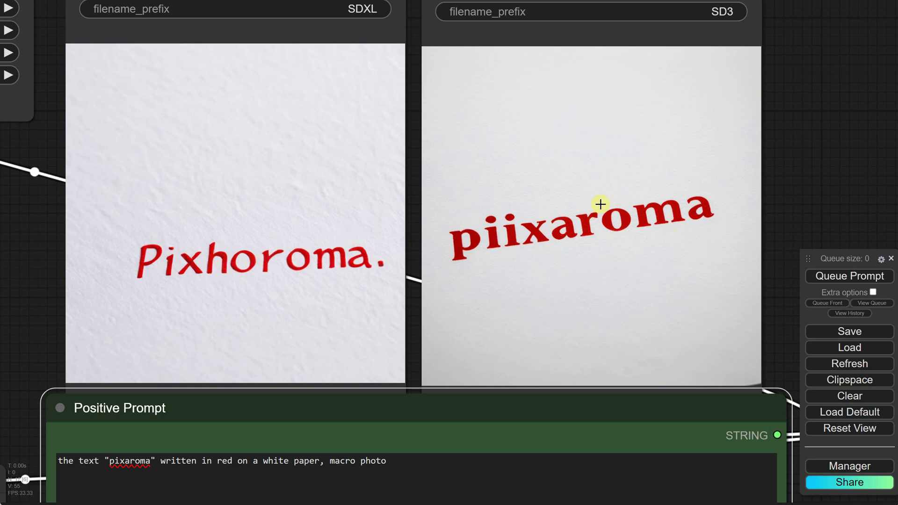
# Step: Replace 'pixaroma' with 'Happy' in the prompt and queue it
pyautogui.moveTo(150, 463); pyautogui.dragTo(110, 463)
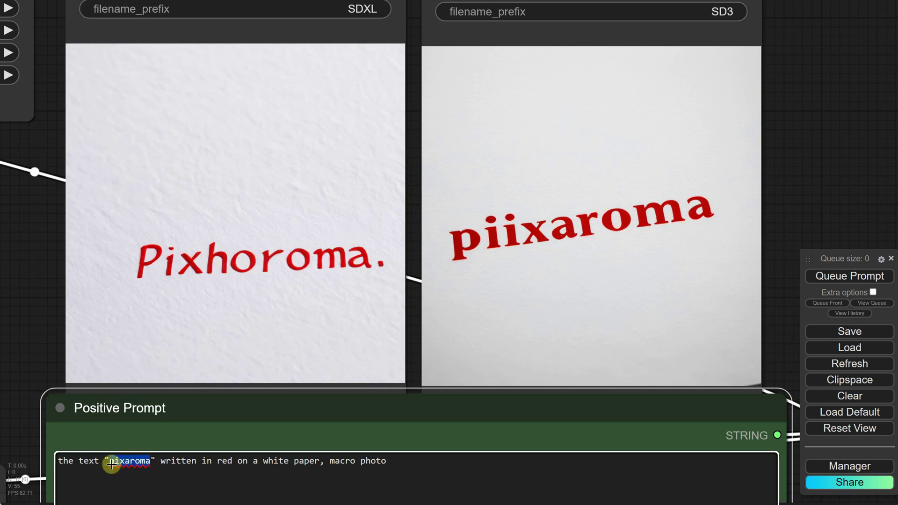
pyautogui.write('Happy')
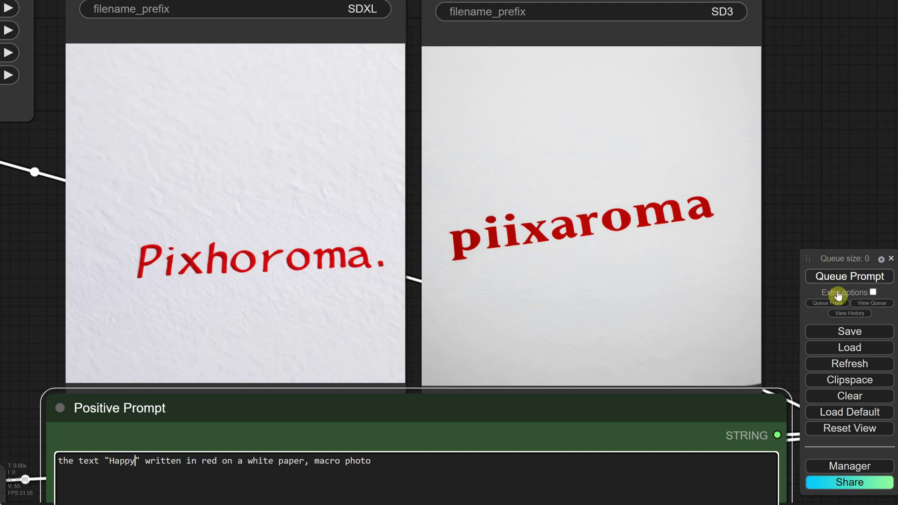
pyautogui.click(836, 281)
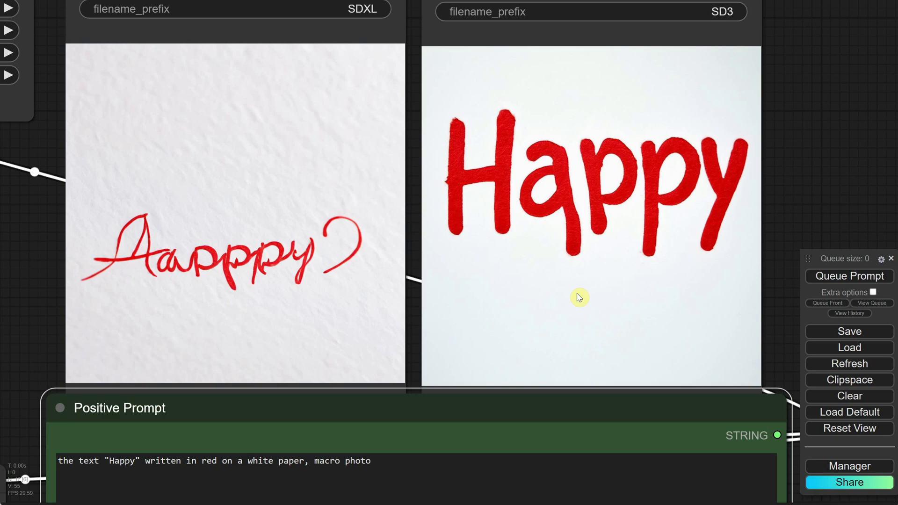
# Step: Paste the cartoon fox description as the prompt and queue it, then queue the ice mushroom prompt
pyautogui.click(412, 465)
pyautogui.hotkey('ctrl', 'a')
pyautogui.write("A cute cartoon illustration of a fox. The fox has a friendly expression with big, round eyes and a small, smiling mouth. Its fur is bright orange with a white underbelly and tip of the tail. It has large, pointed ears with a white inside, and a bushy tail with a white tip. The fox's body is slender with short legs. The background is plain white.")
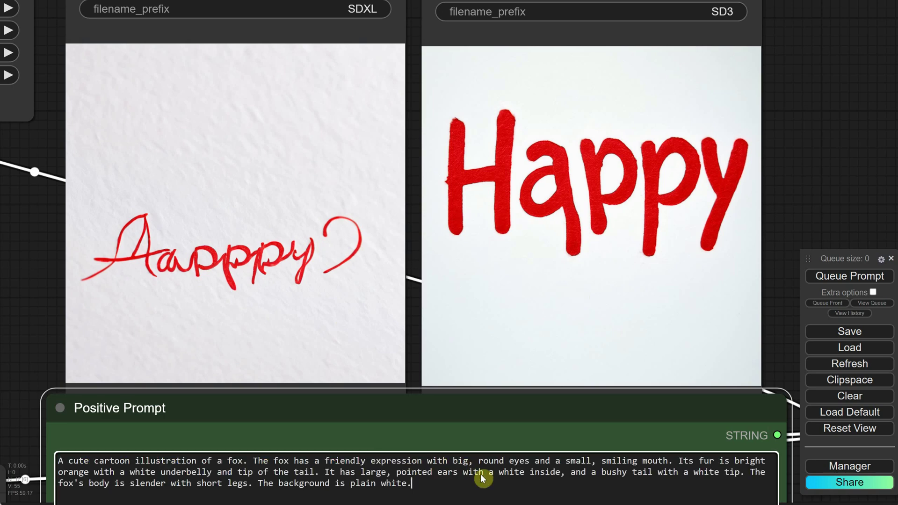
pyautogui.click(869, 277)
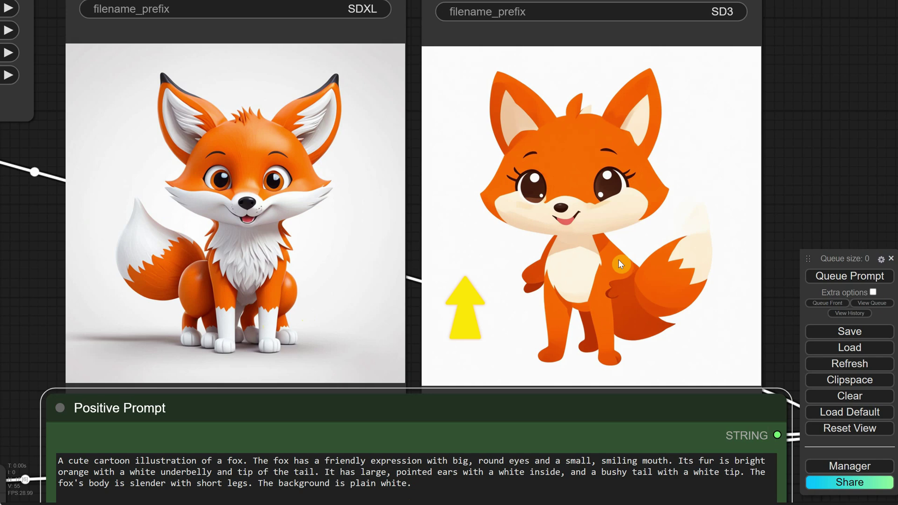
pyautogui.click(826, 276)
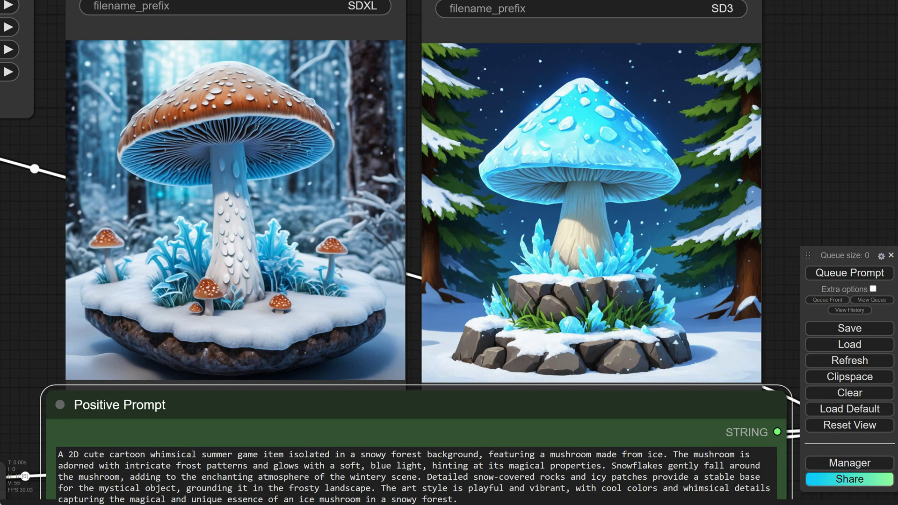
# Step: Replace the prompt with 'a cute bunny, in magical forest, cartoon digital' and queue it
pyautogui.click(528, 476)
pyautogui.hotkey('ctrl', 'a')
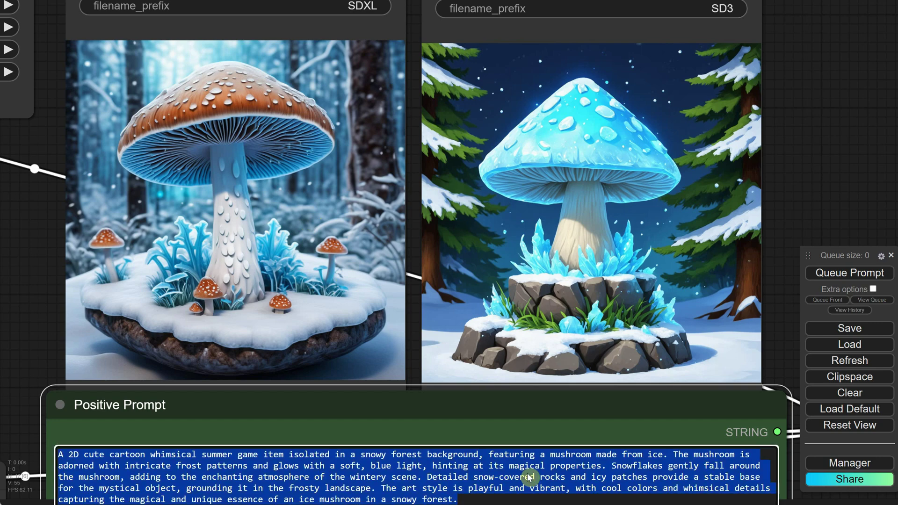
pyautogui.write('a cute bu')
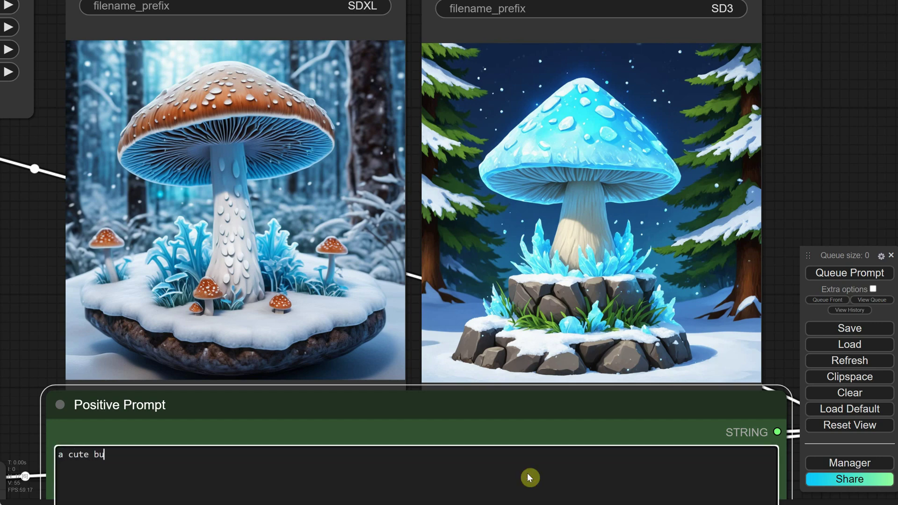
pyautogui.write('nny, in magical forest, cartoon digital painting, concept art')
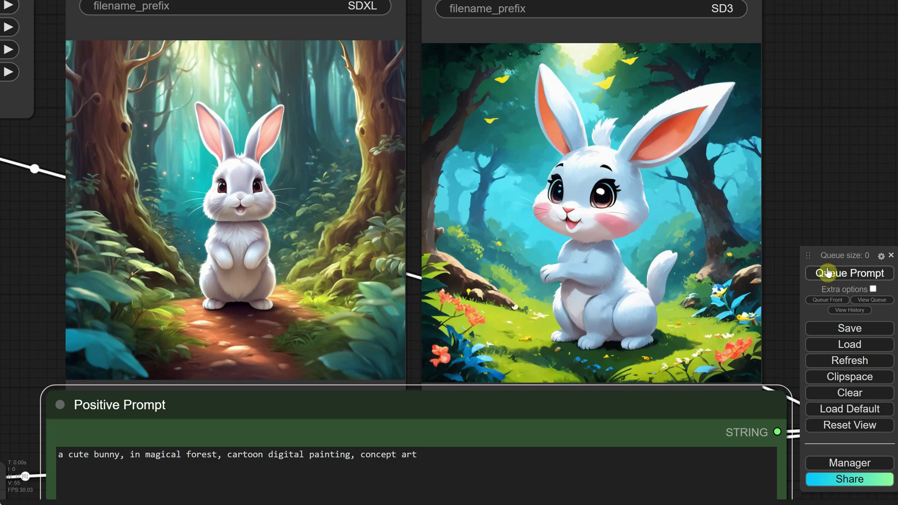
pyautogui.click(819, 273)
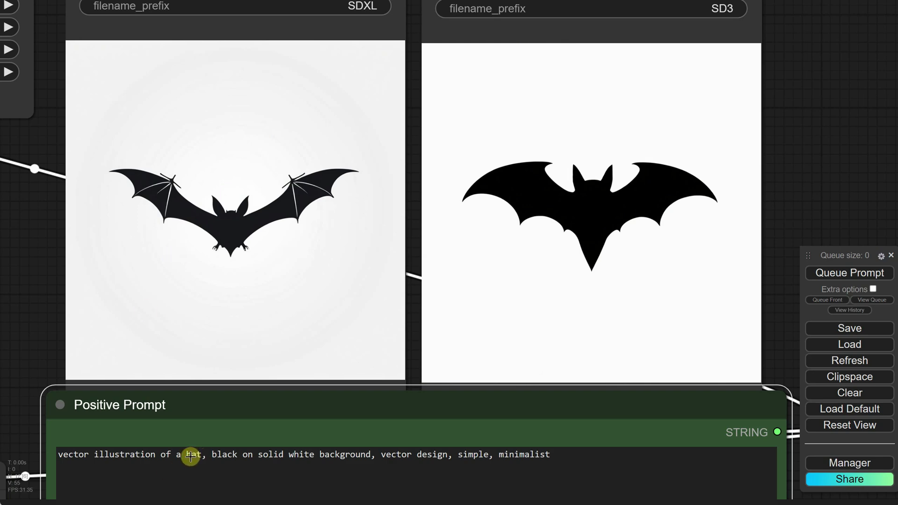
# Step: Swap 'cute fantasy house' for 'unicorn' in the prompt and queue the unicorn pair
pyautogui.moveTo(188, 455); pyautogui.dragTo(199, 455)
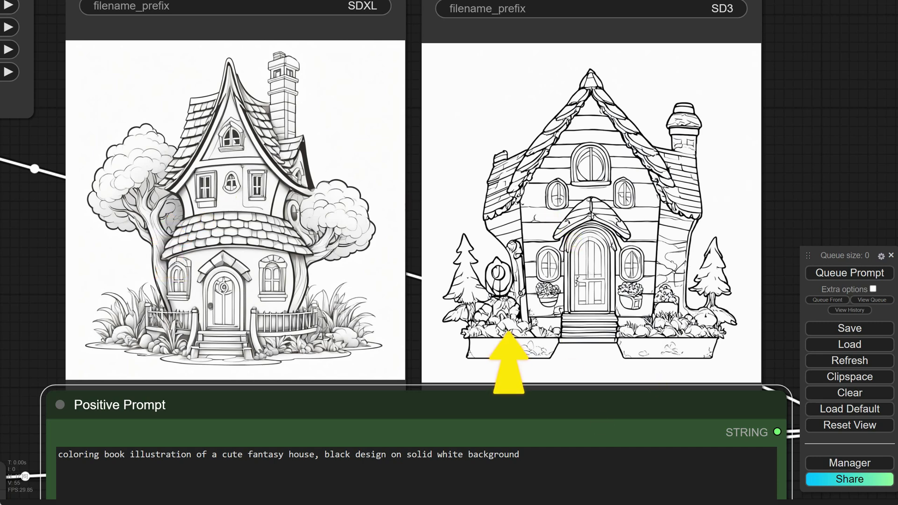
pyautogui.moveTo(220, 455); pyautogui.dragTo(305, 447)
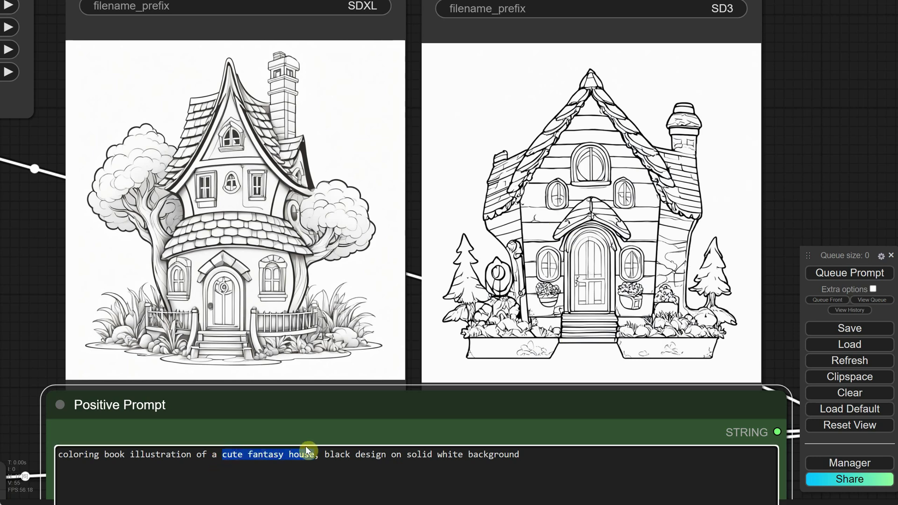
pyautogui.write('unicorn')
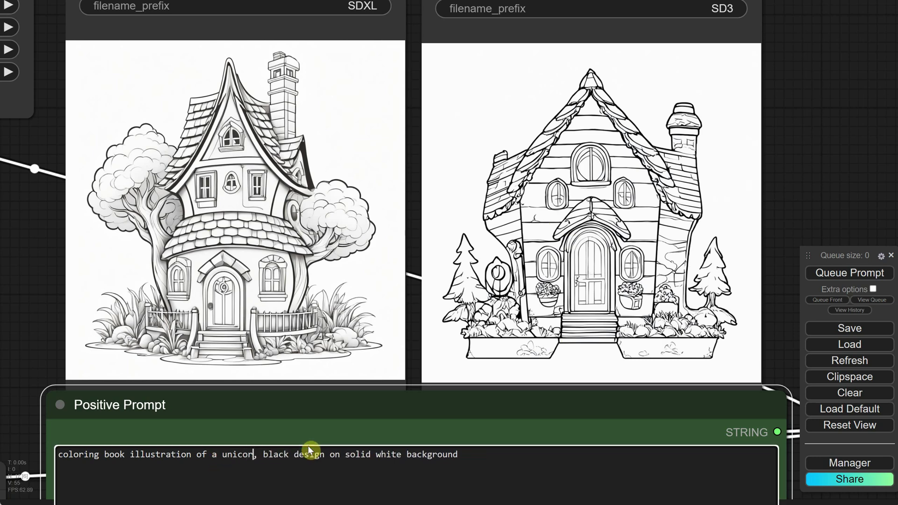
pyautogui.click(832, 274)
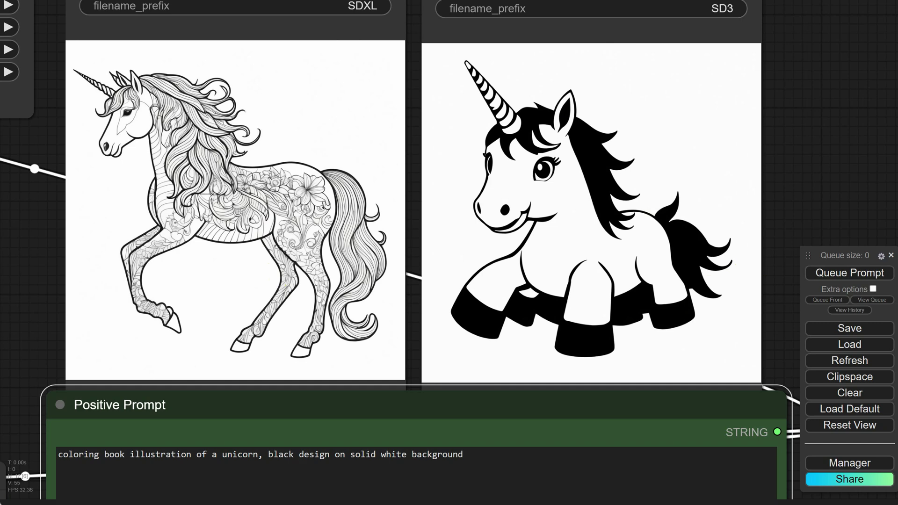
pyautogui.click(492, 466)
pyautogui.hotkey('ctrl', 'a')
# Step: Replace 'orc' with 'skull with red smoke coming from eyes' and queue both models
pyautogui.write('wate')
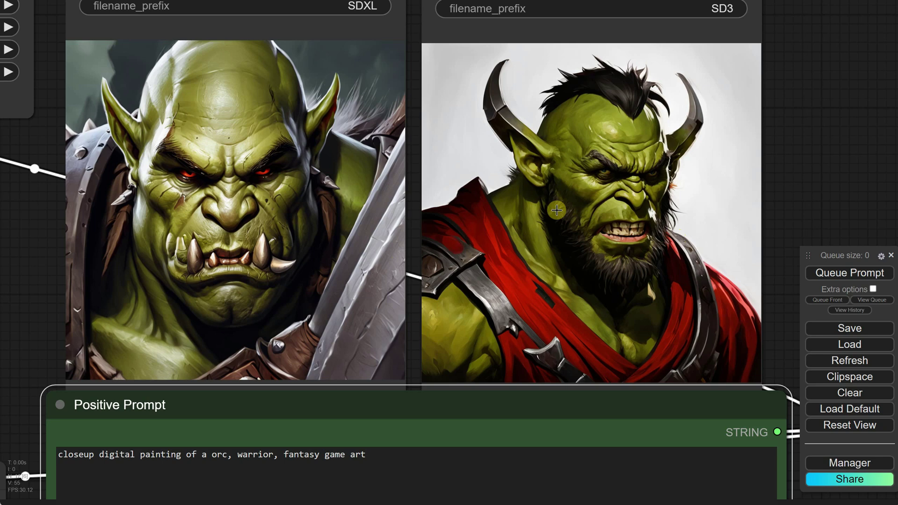
pyautogui.doubleClick(215, 459)
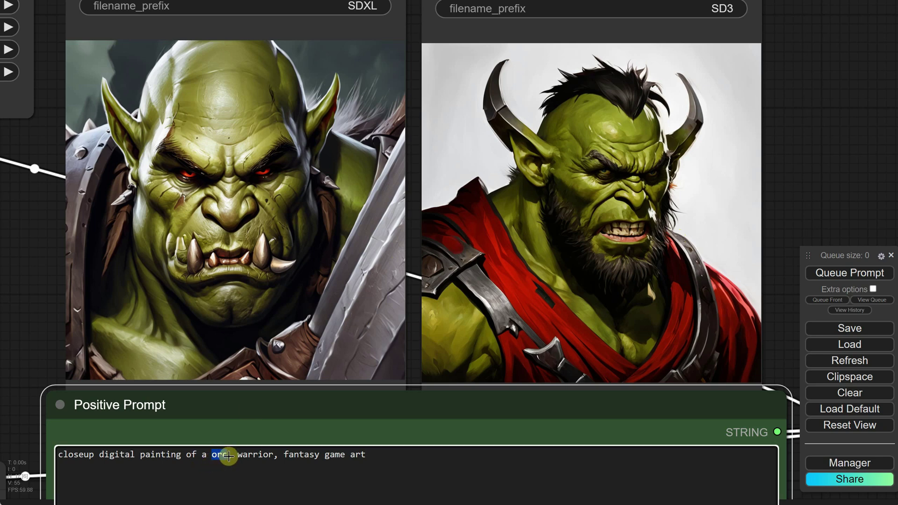
pyautogui.write('skull with re')
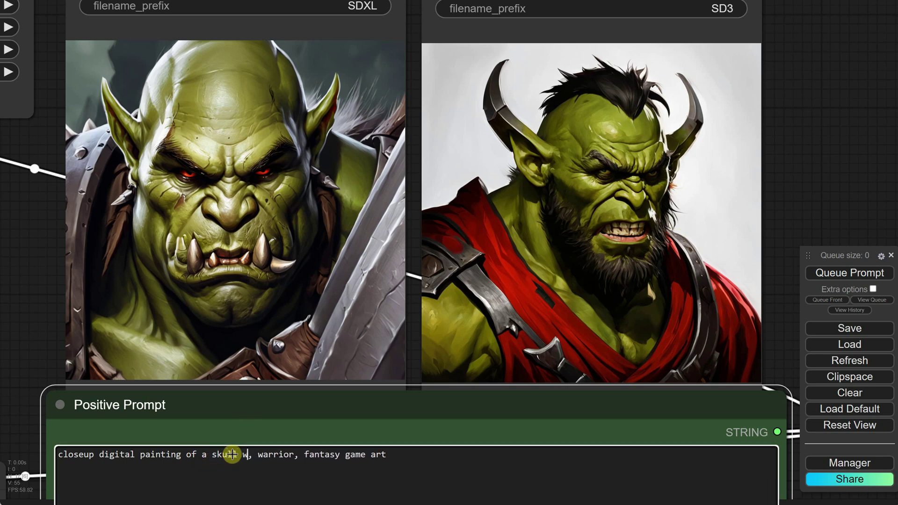
pyautogui.write('d smoke com')
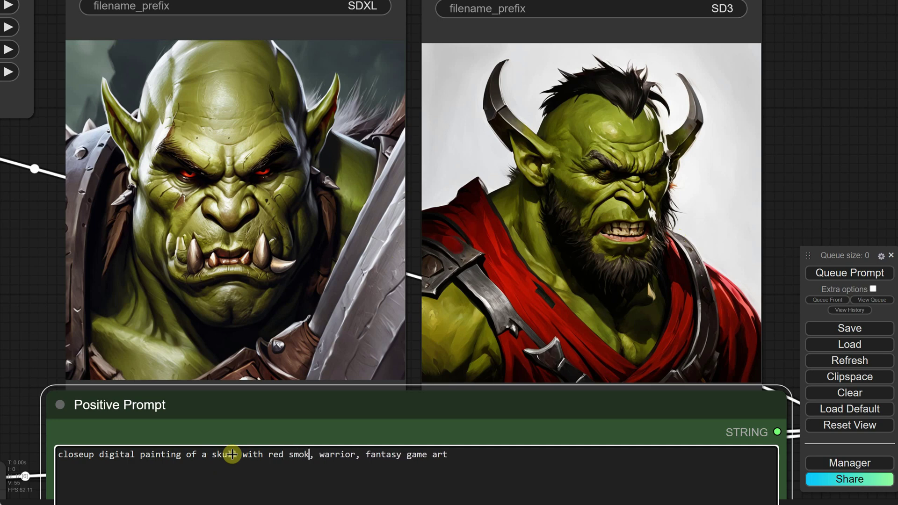
pyautogui.write('ing from eyes')
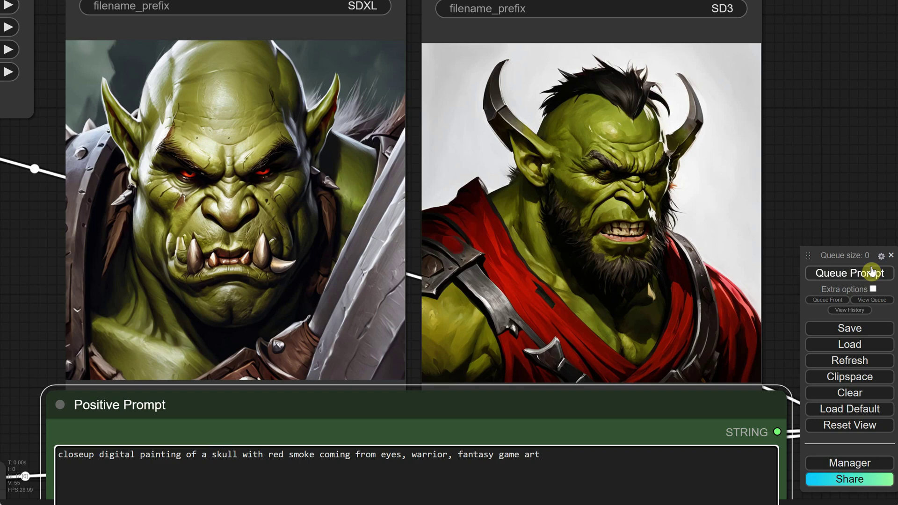
pyautogui.click(843, 276)
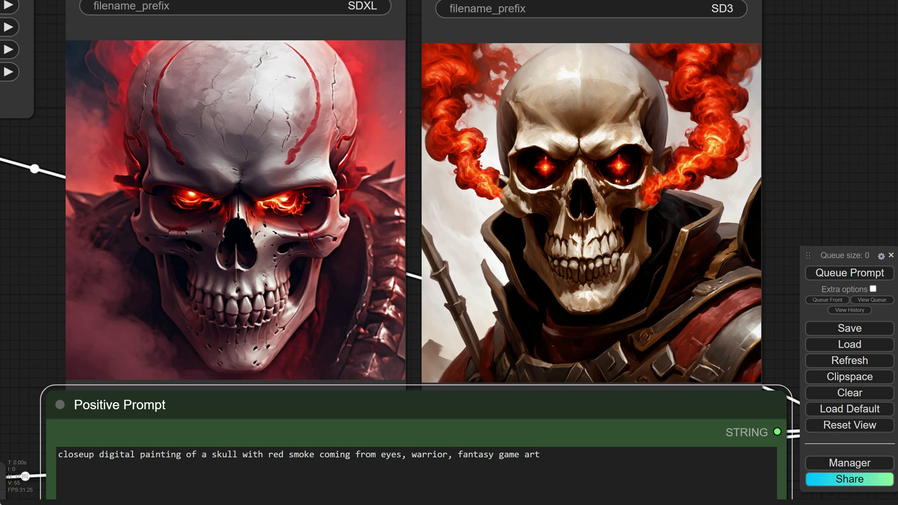
# Step: Set the prompt to the 'THE END' fantasy text with blurred fantasy background, epic, magical, and queue it
pyautogui.click(567, 481)
pyautogui.hotkey('ctrl', 'a')
pyautogui.write('th')
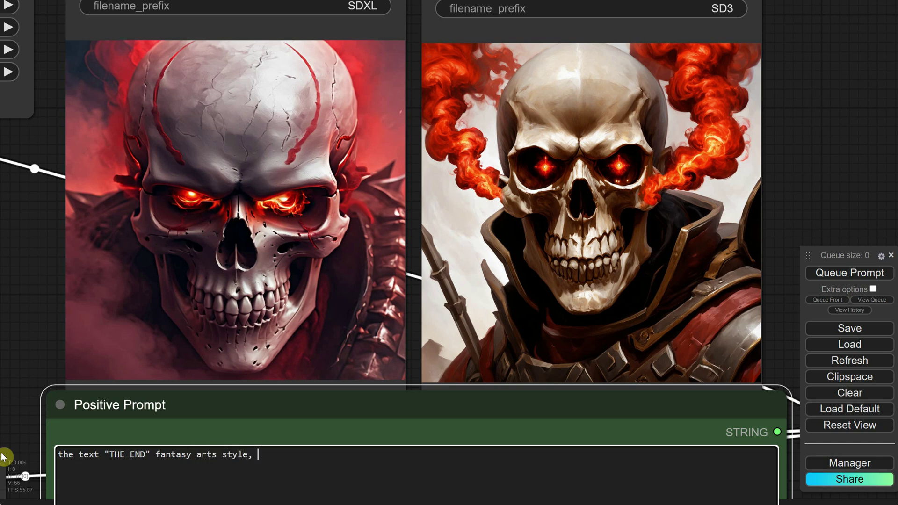
pyautogui.write('fantasy land in the mag')
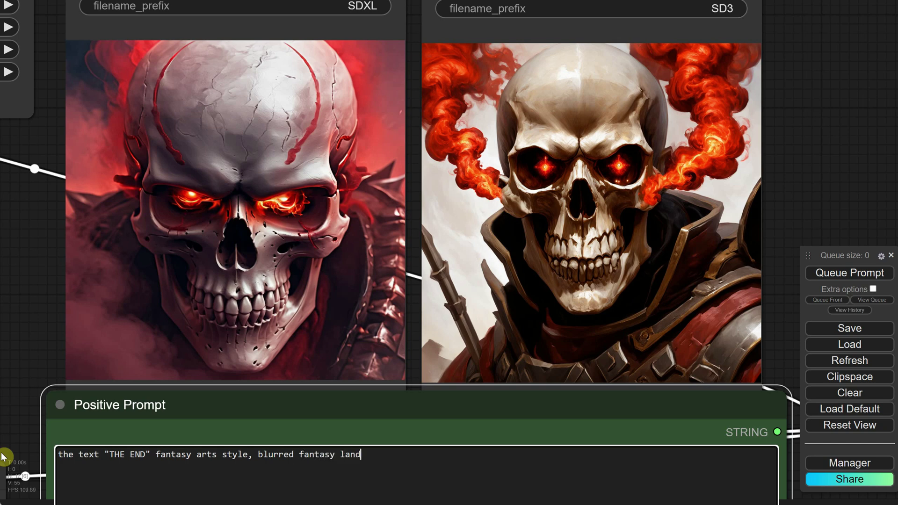
pyautogui.press('BackSpace')
pyautogui.press('BackSpace')
pyautogui.press('BackSpace')
pyautogui.press('BackSpace')
pyautogui.write('background,')
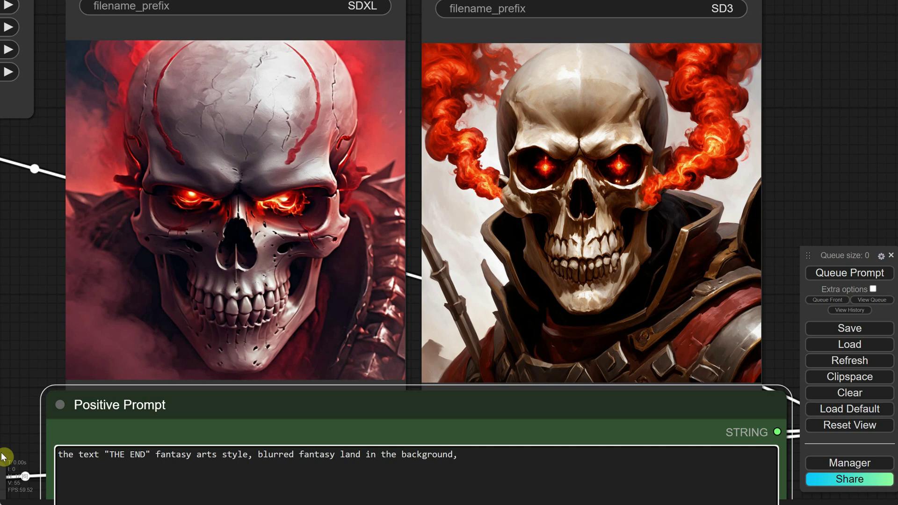
pyautogui.write(' epic')
pyautogui.press('BackSpace')
pyautogui.write('epic, magical')
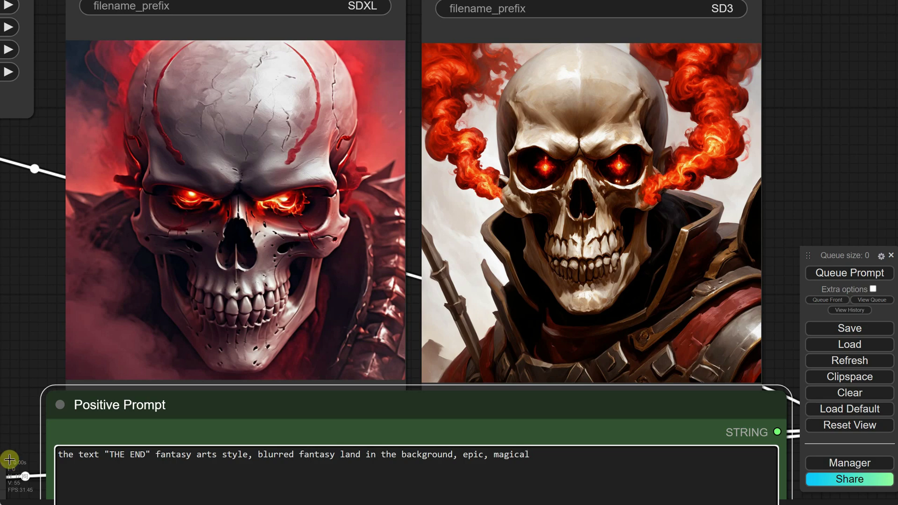
pyautogui.click(822, 274)
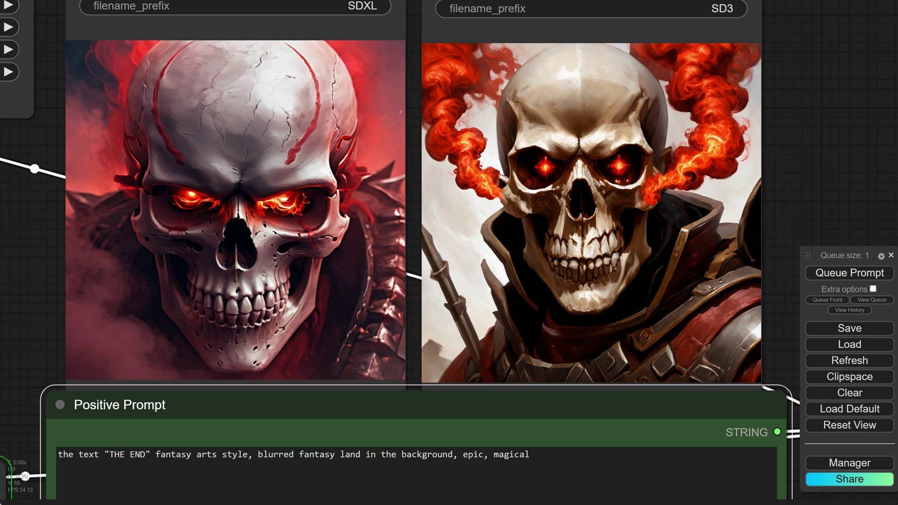